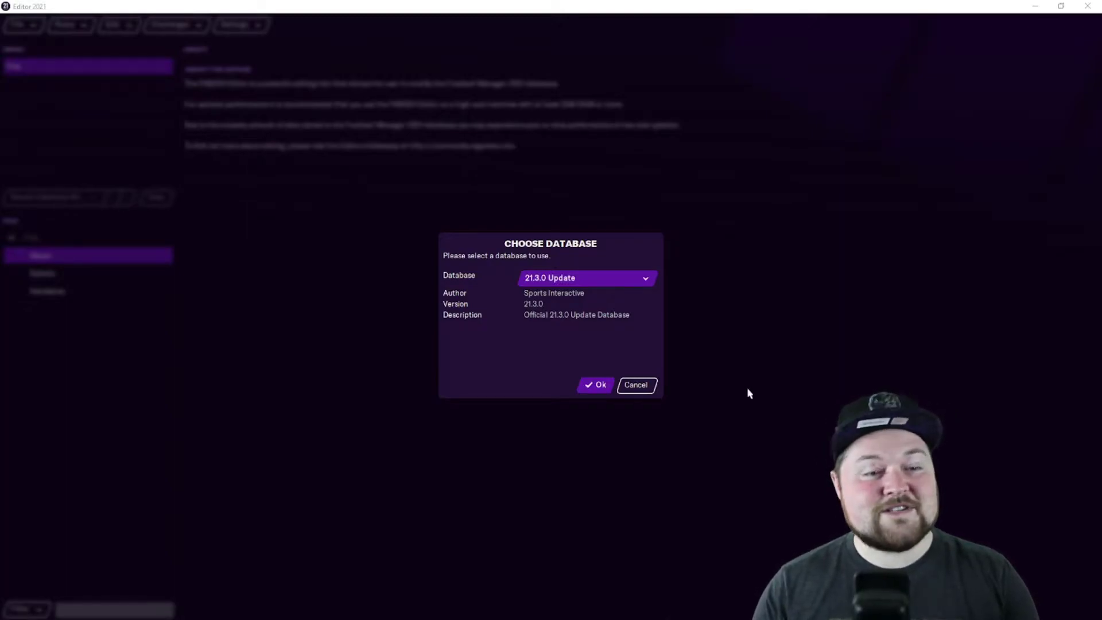
Load the 21.3.0 Update database
left_click(583, 282)
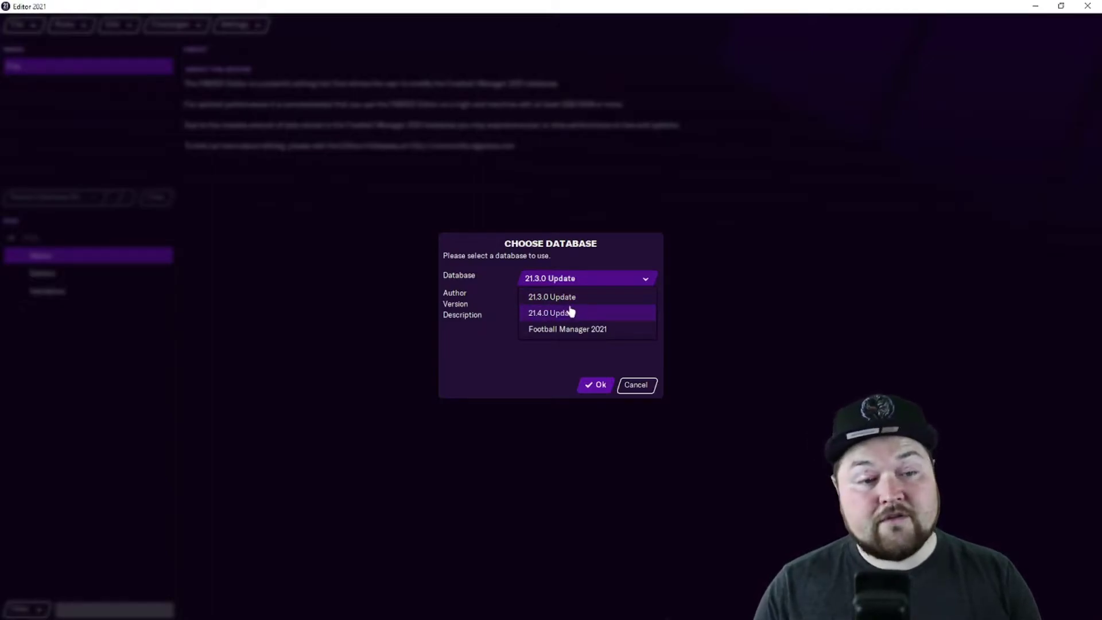
left_click(568, 299)
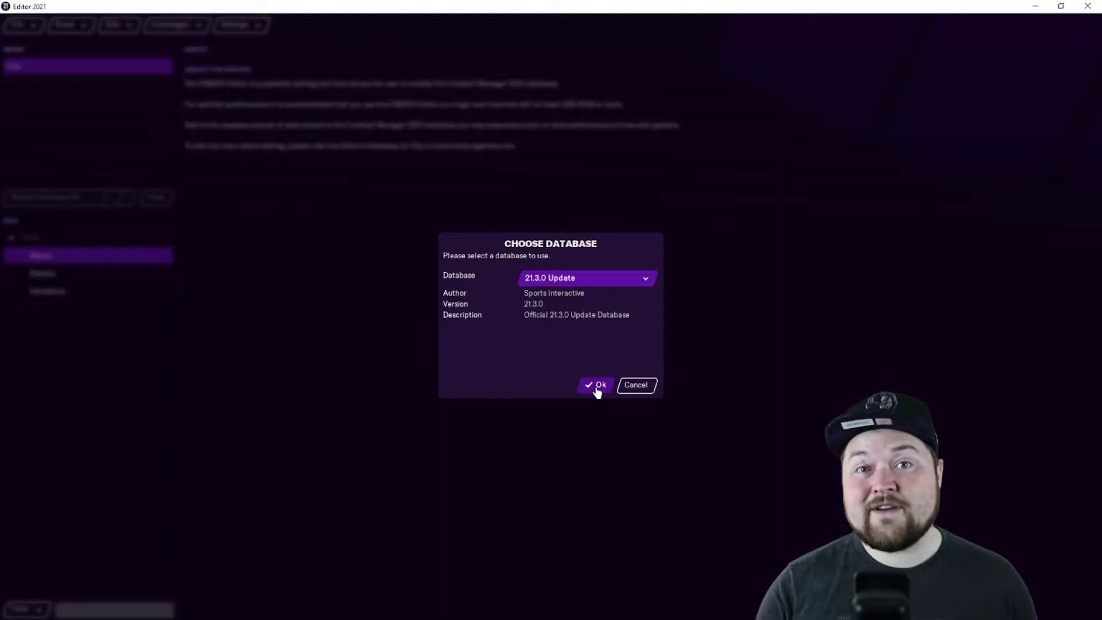
left_click(597, 389)
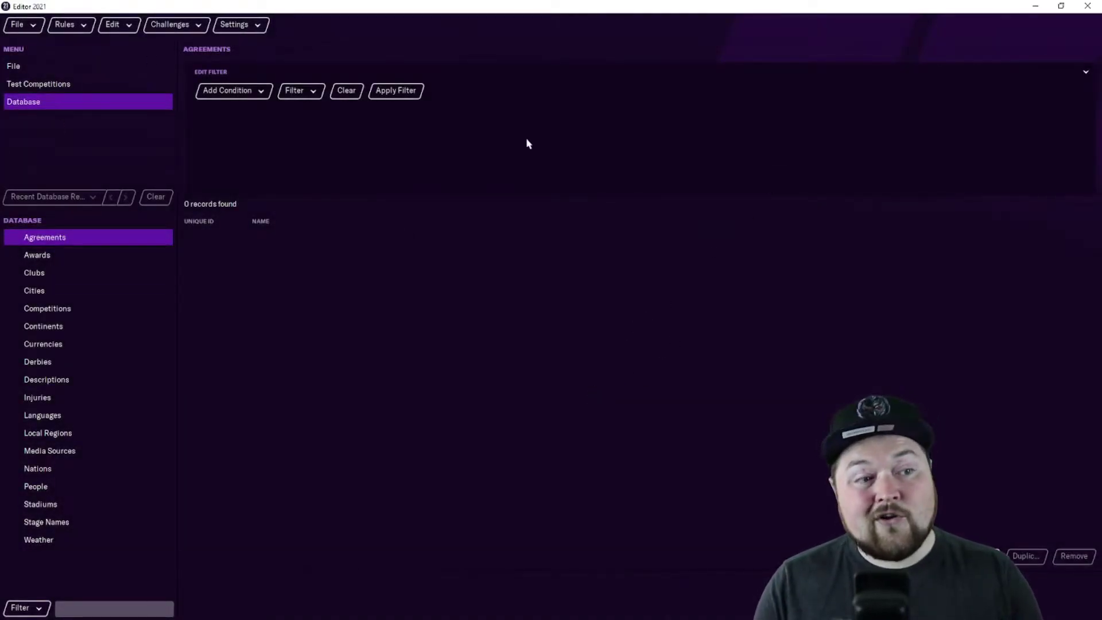
Load the FM Playoffs Adv editor data file from the local editor data folder
left_click(25, 26)
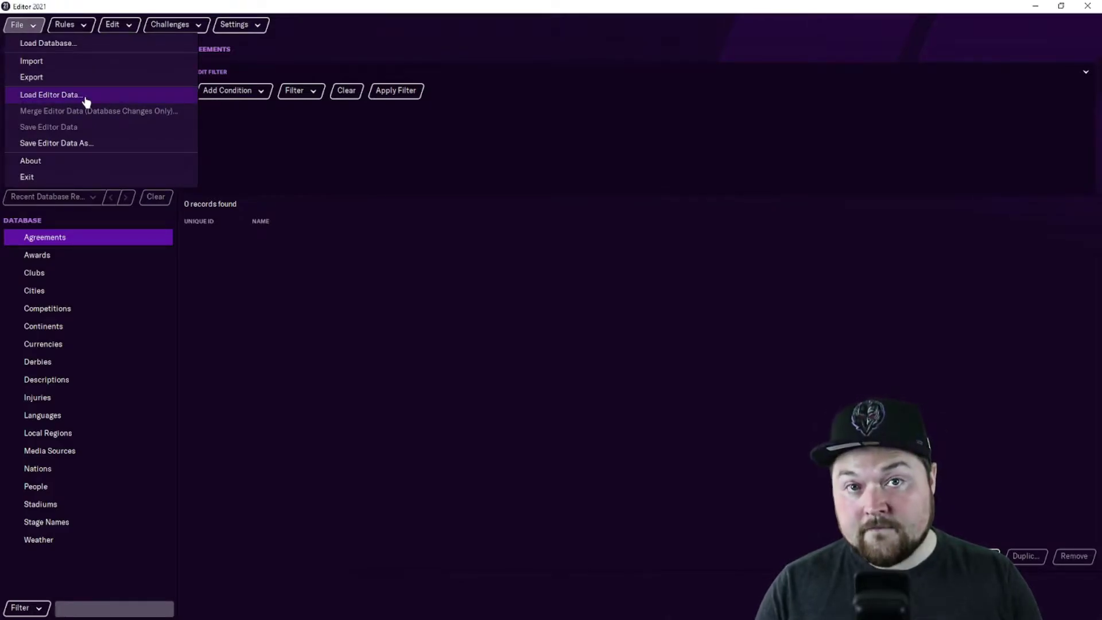
left_click(85, 101)
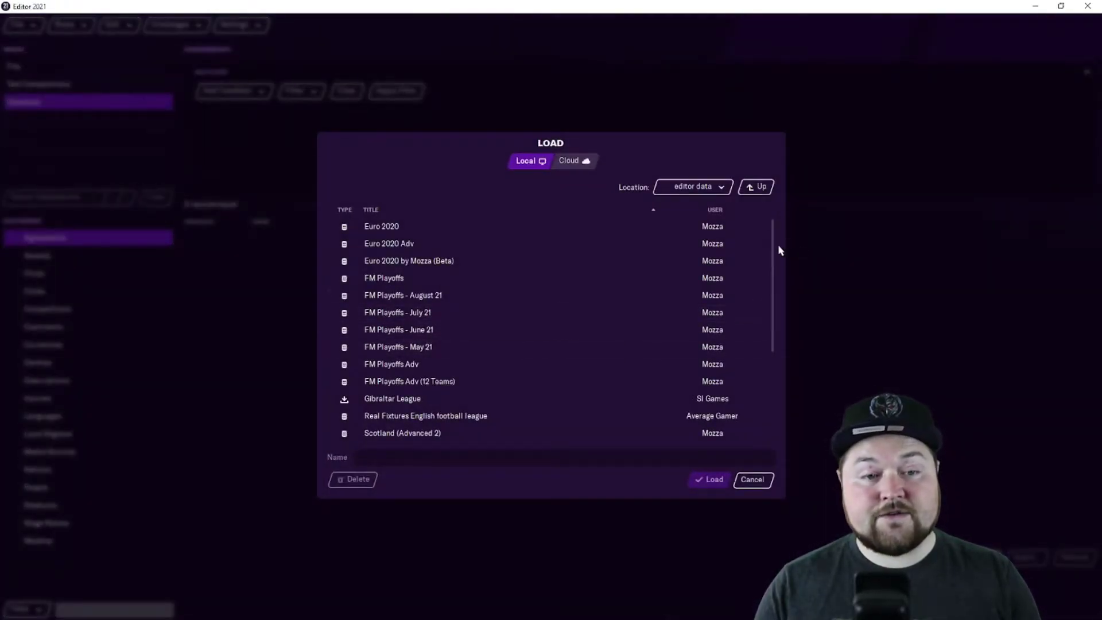
left_click_drag(770, 247, 782, 214)
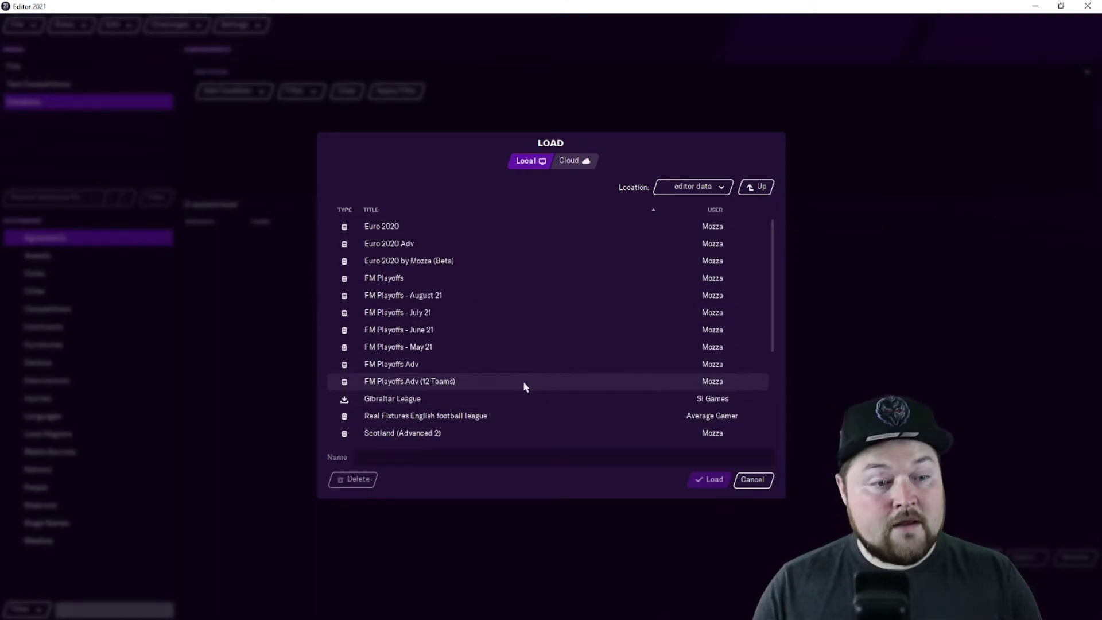
left_click(468, 370)
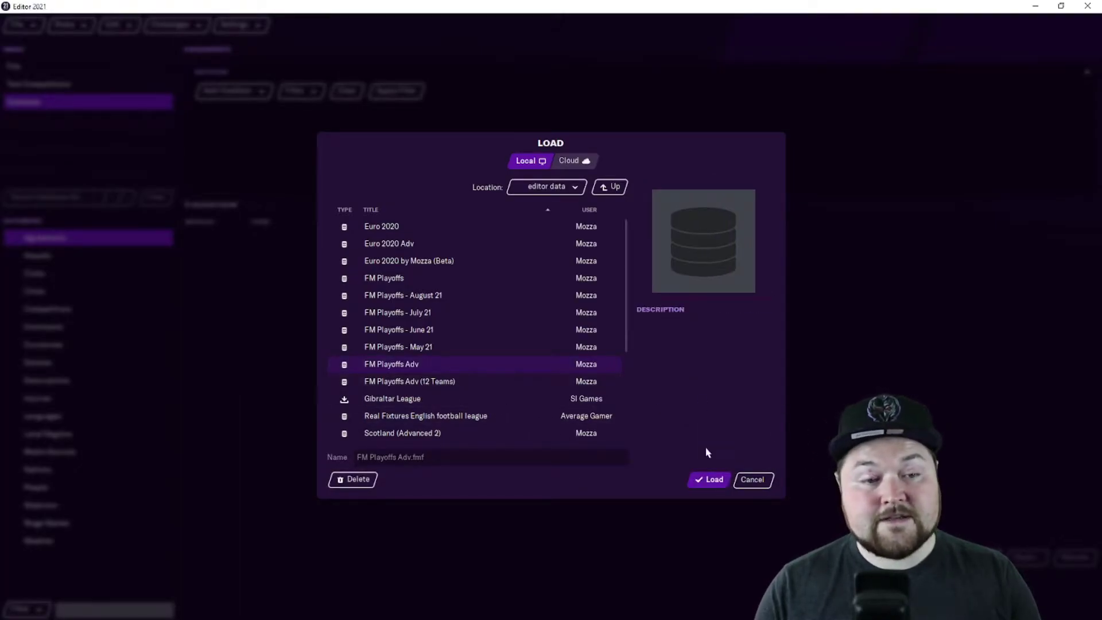
left_click(710, 479)
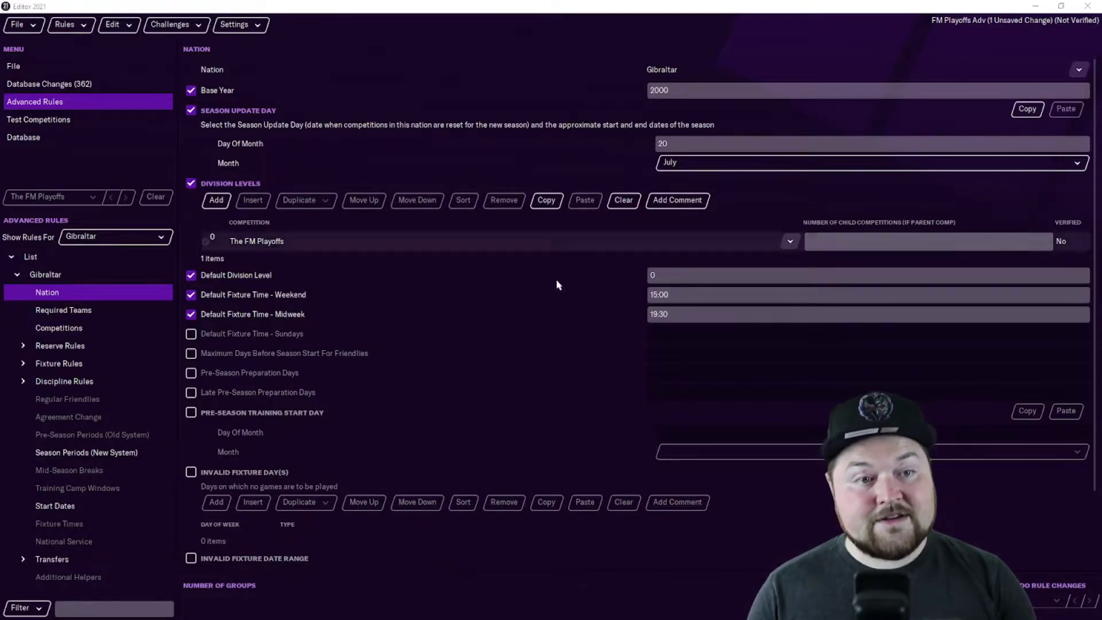
Examine Gibraltar's required teams in the advanced rules and check which rule sets are available
left_click(66, 313)
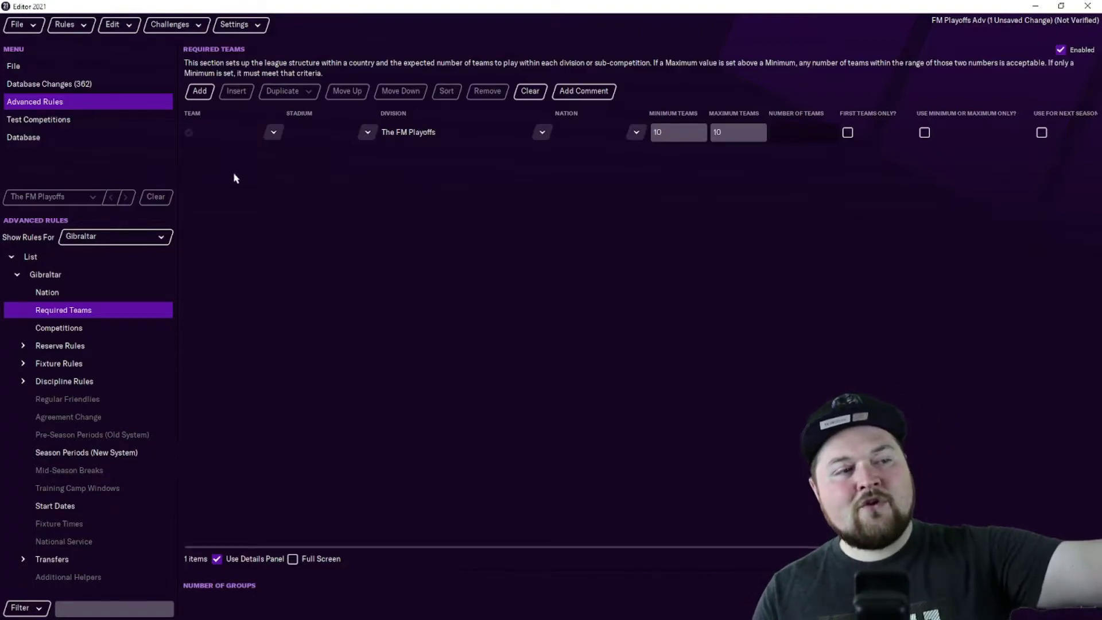
left_click(106, 237)
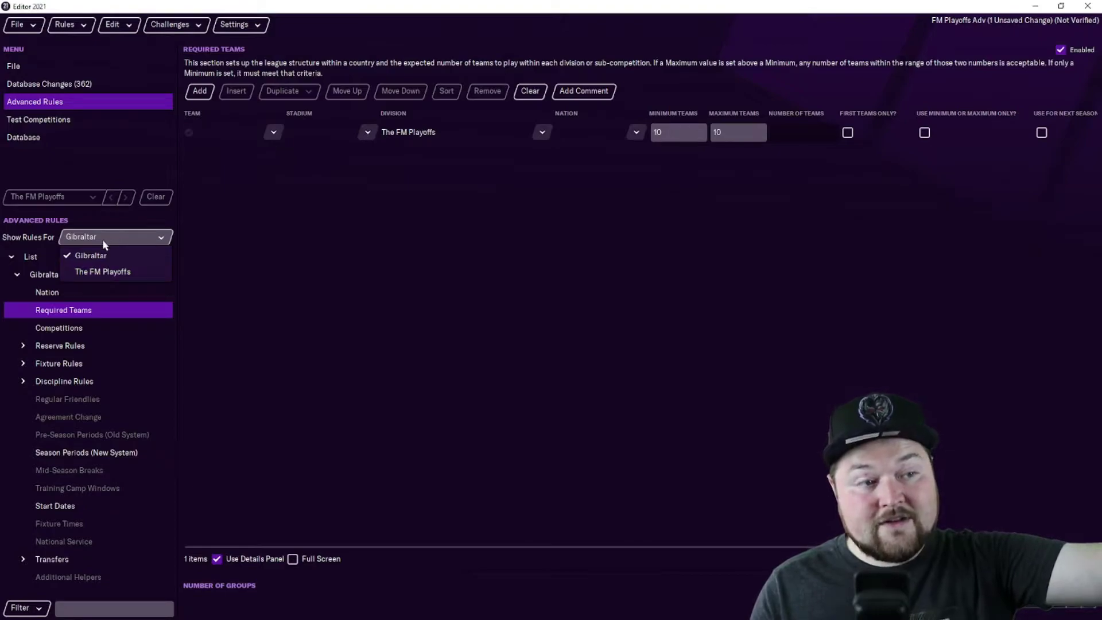
left_click(396, 287)
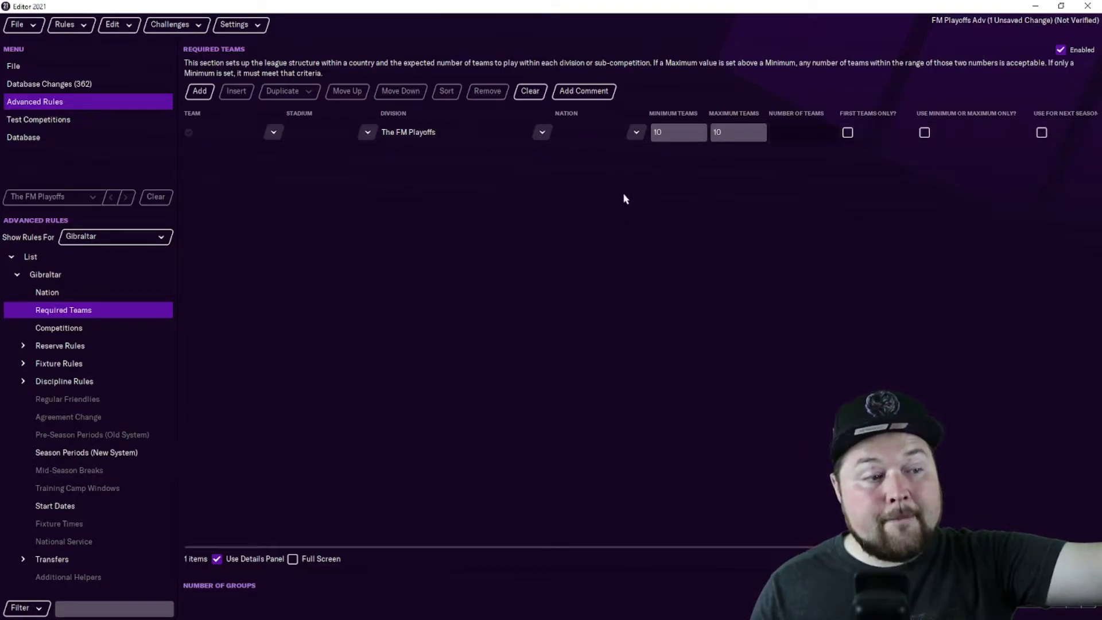
Open The FM Playoffs competition from the required teams list and review its details and teams
left_click(423, 133)
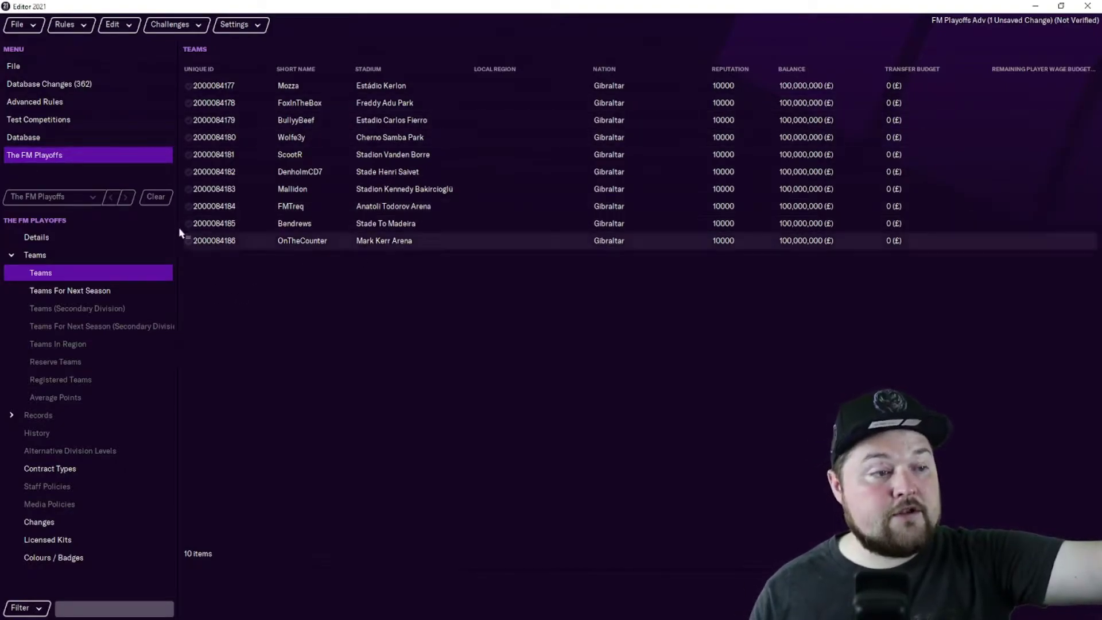
left_click(100, 240)
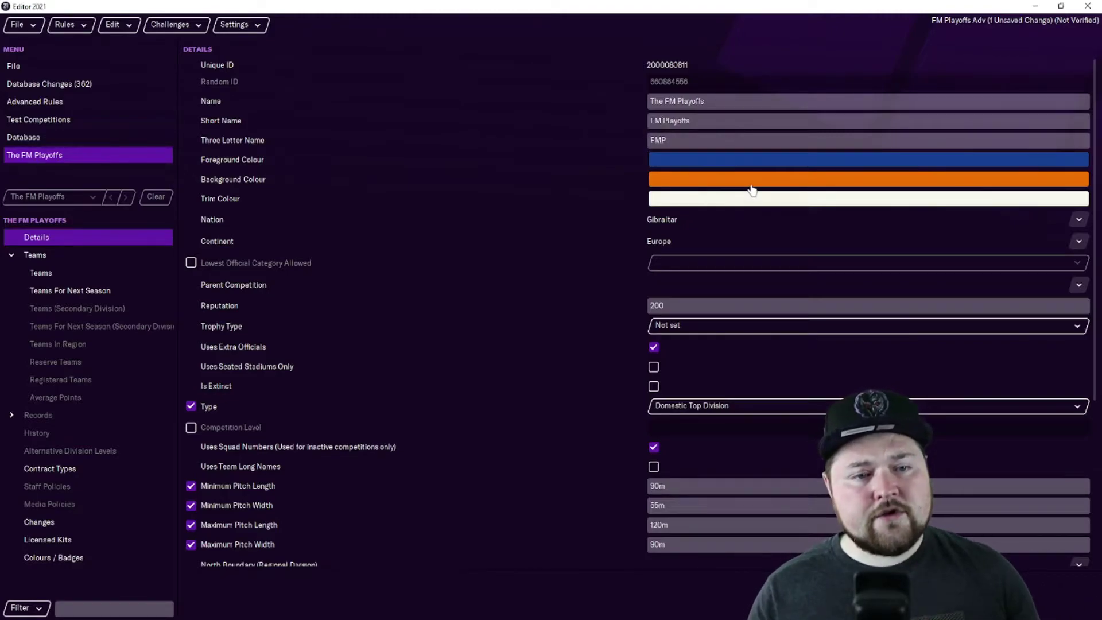
left_click(79, 275)
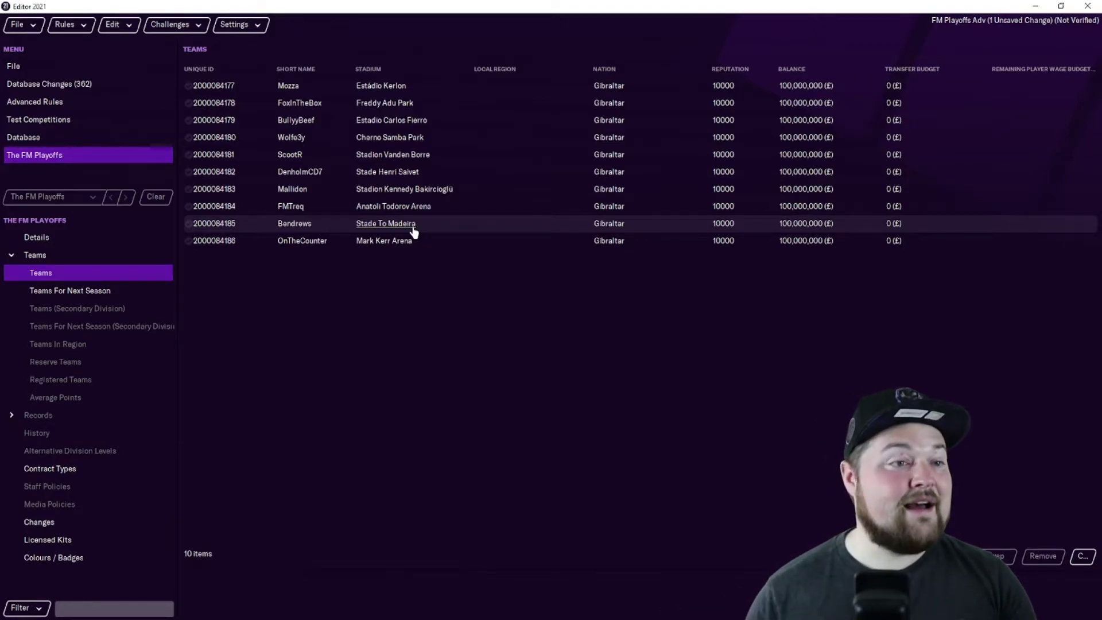
Open the Mozza club and review its details and general stadium settings
double_click(311, 92)
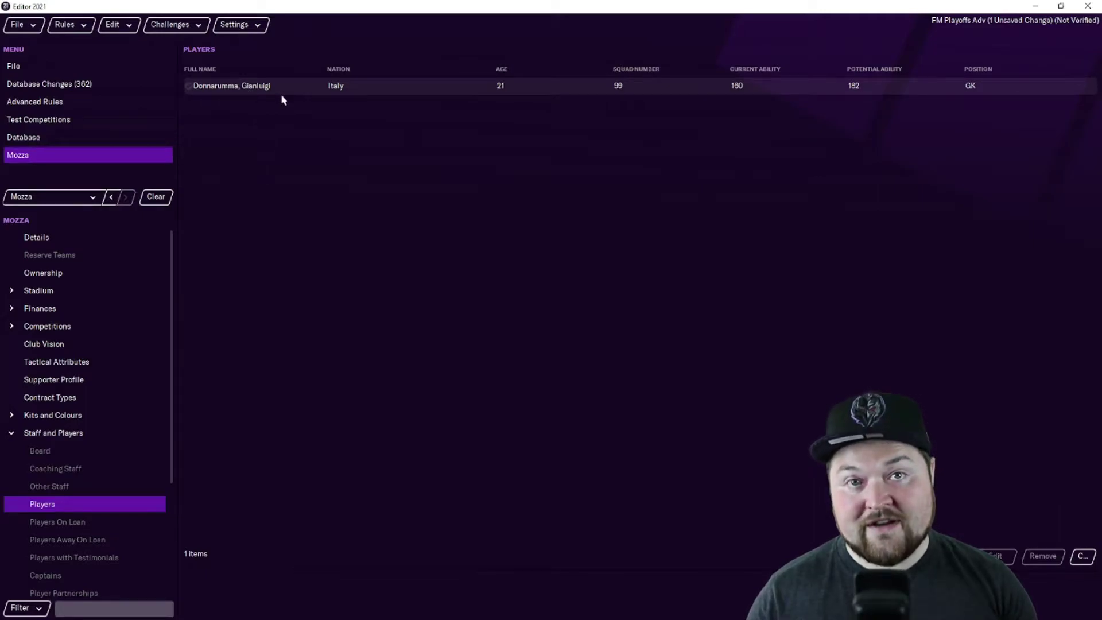
left_click(62, 241)
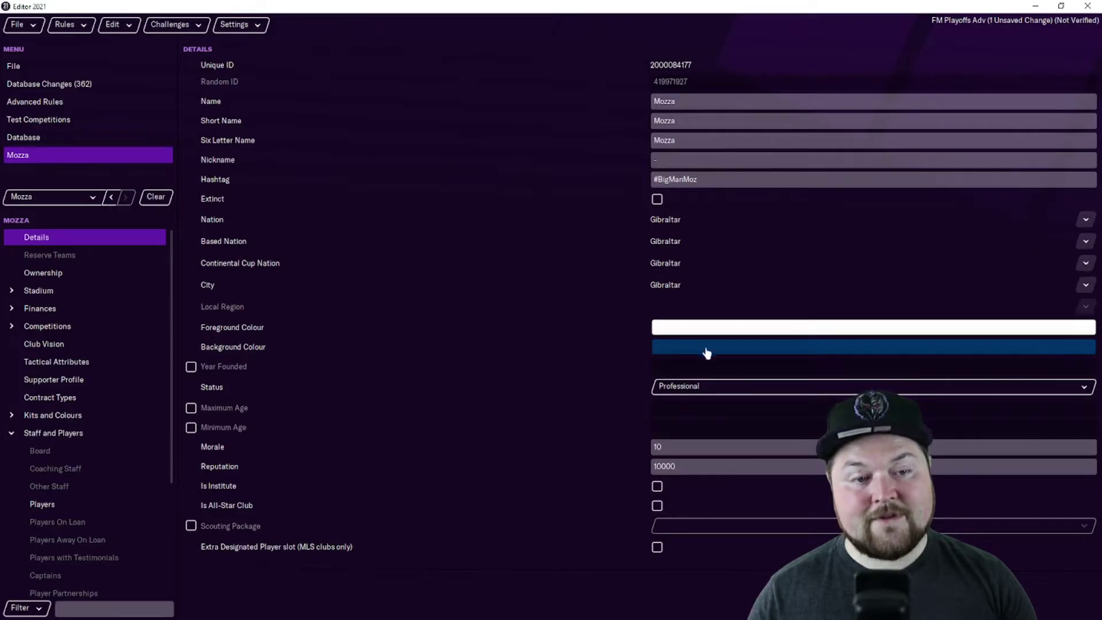
left_click(86, 293)
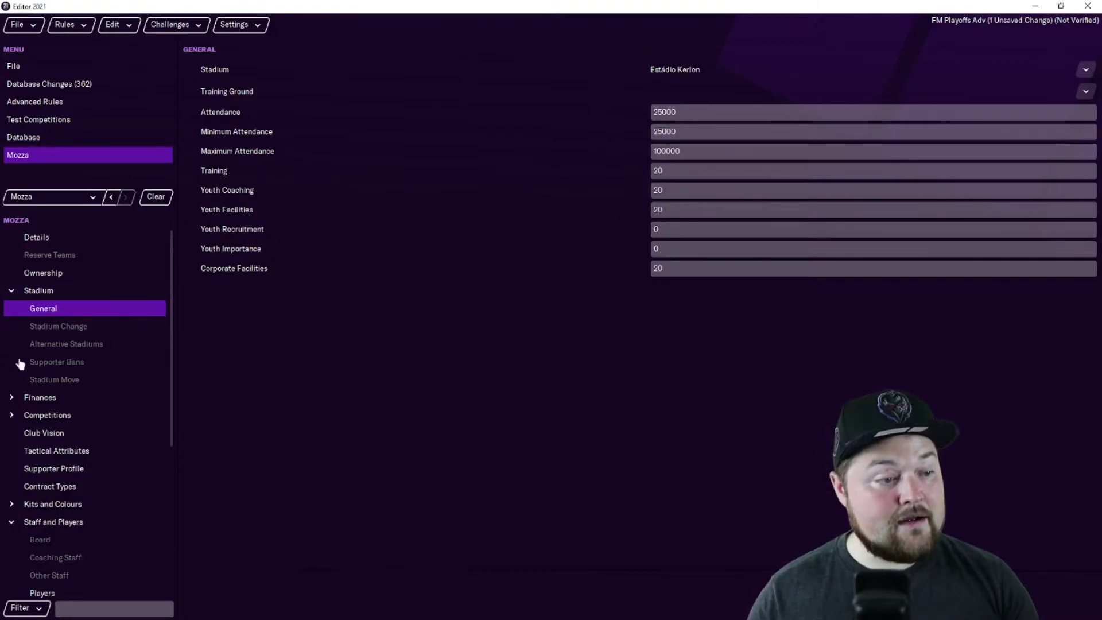
Show the list of players belonging to the Mozza club
left_click(13, 522)
left_click(13, 524)
scroll(80, 454, "down", 4)
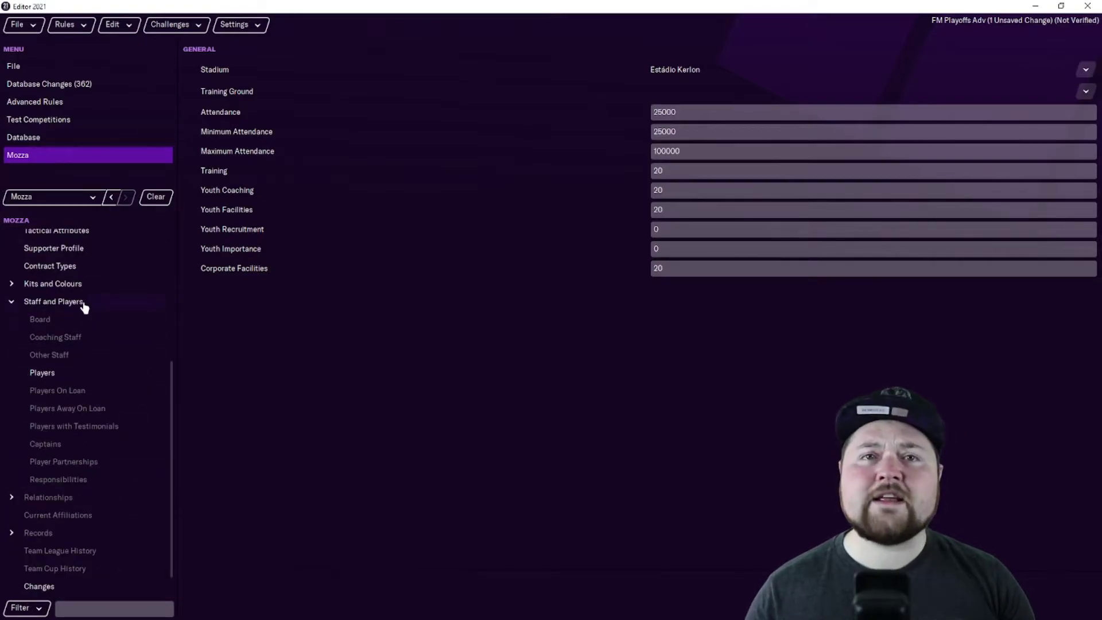
left_click(55, 374)
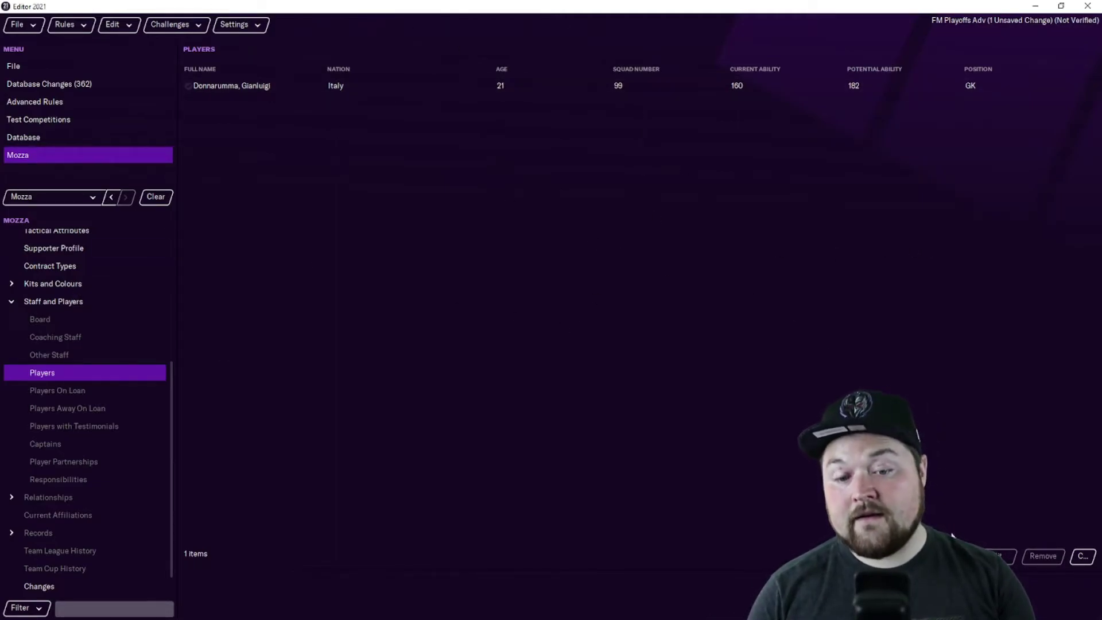
Try to pick goalkeeper Gianluigi Donnarumma for the Mozza squad in the player search
key("ctrl+f")
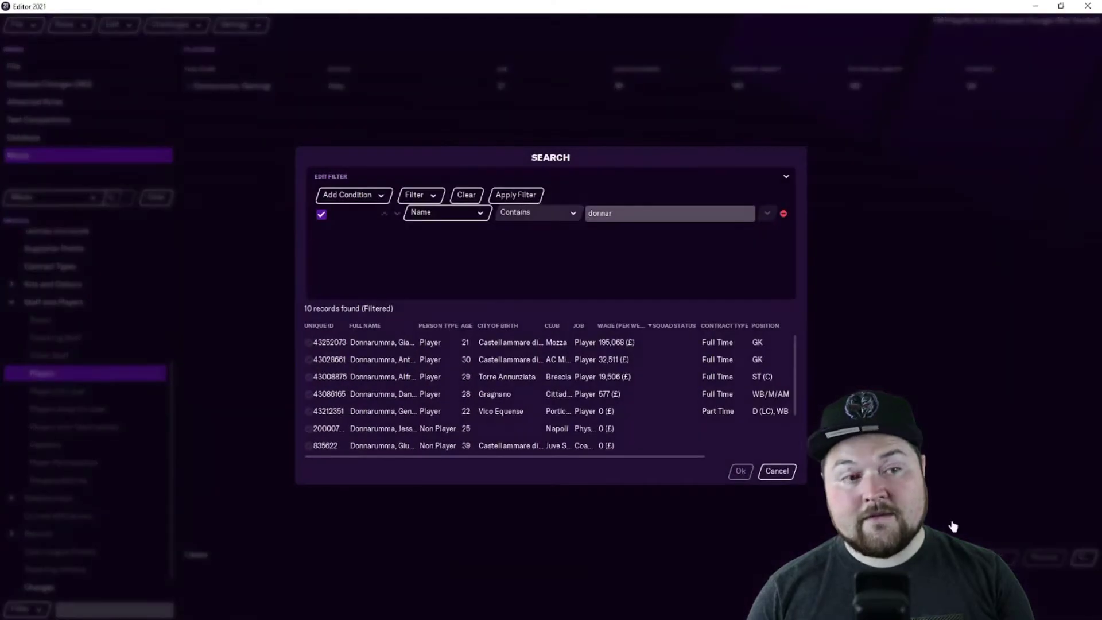
left_click(370, 343)
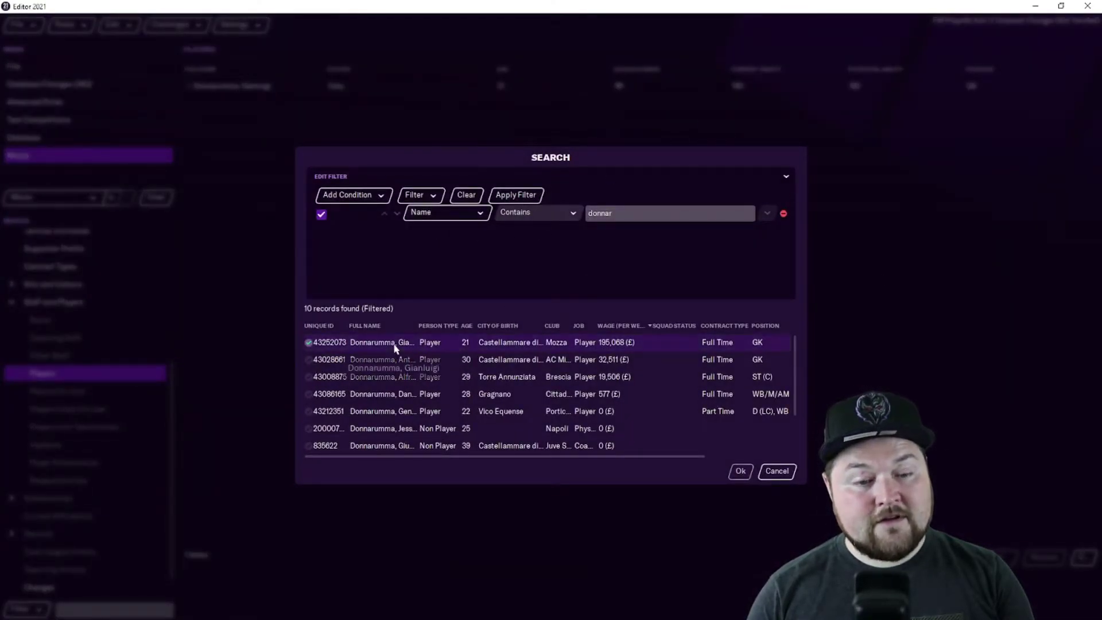
left_click(794, 476)
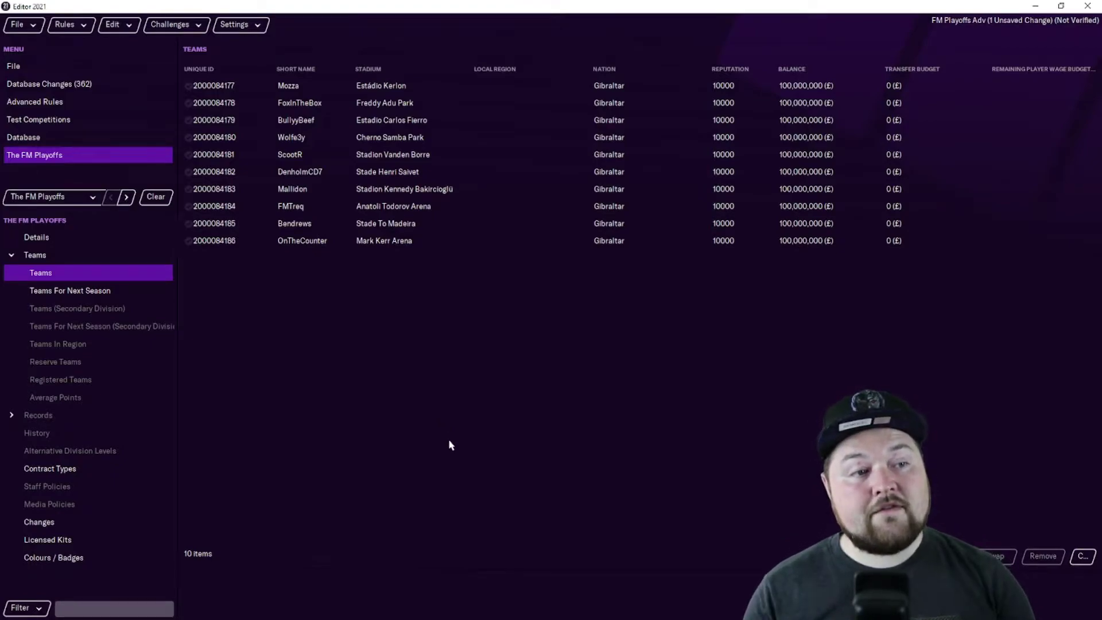
Try to run the advanced rules test for The FM Playoffs
left_click(18, 25)
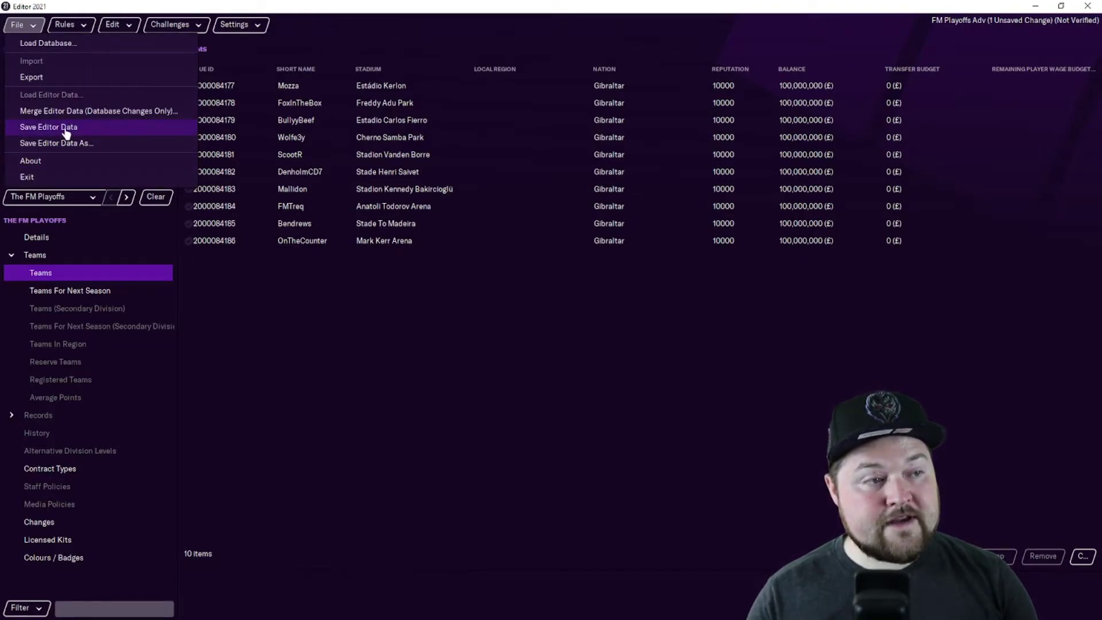
left_click(472, 430)
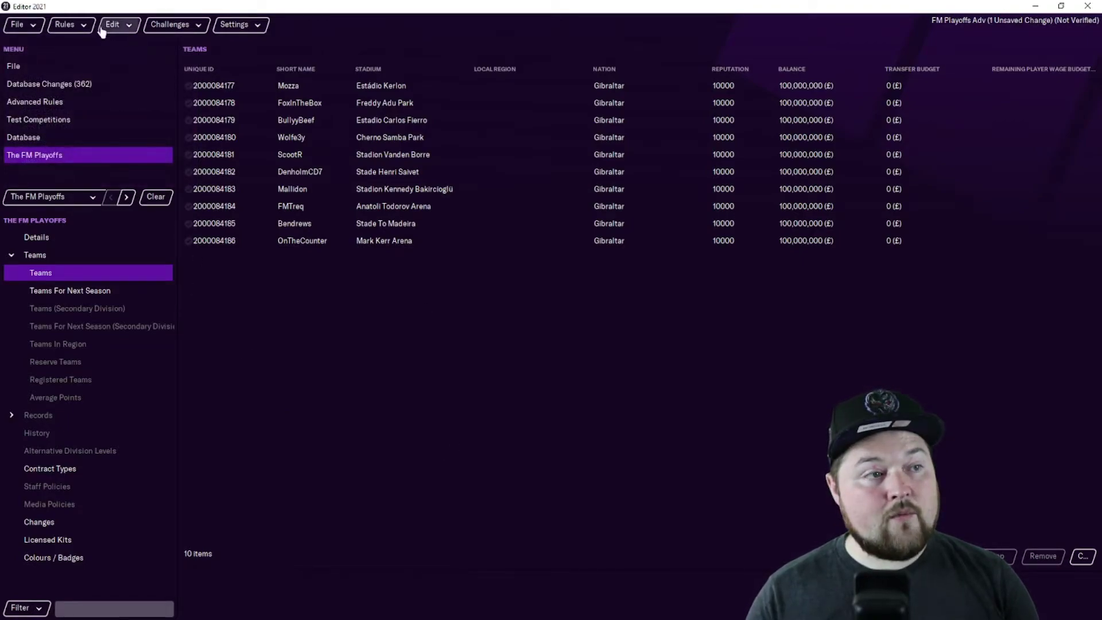
left_click(66, 25)
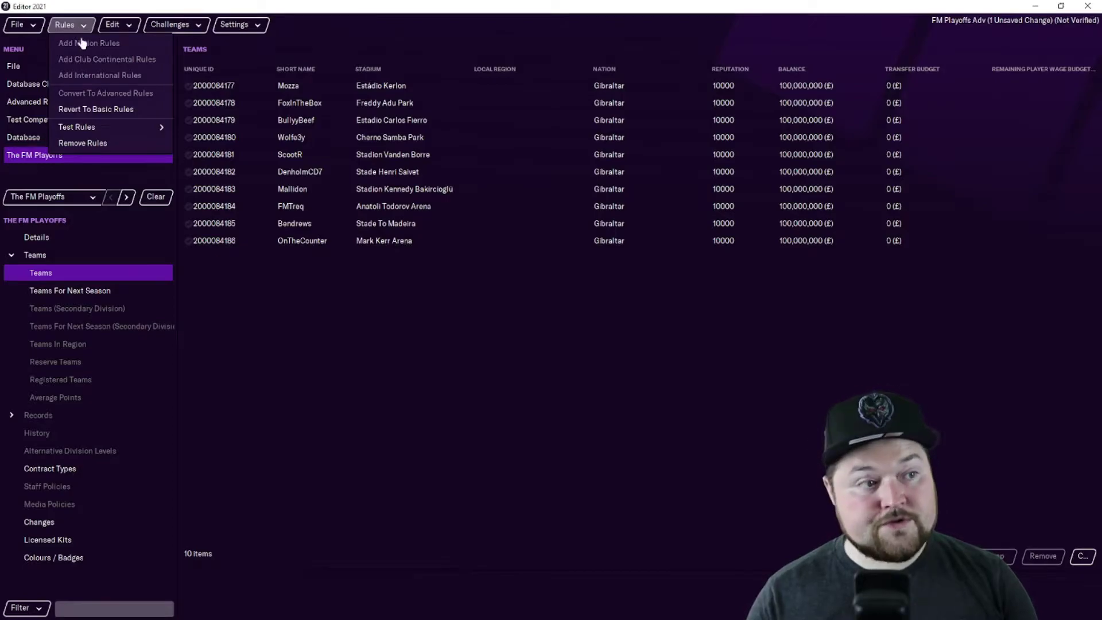
mouse_move(162, 127)
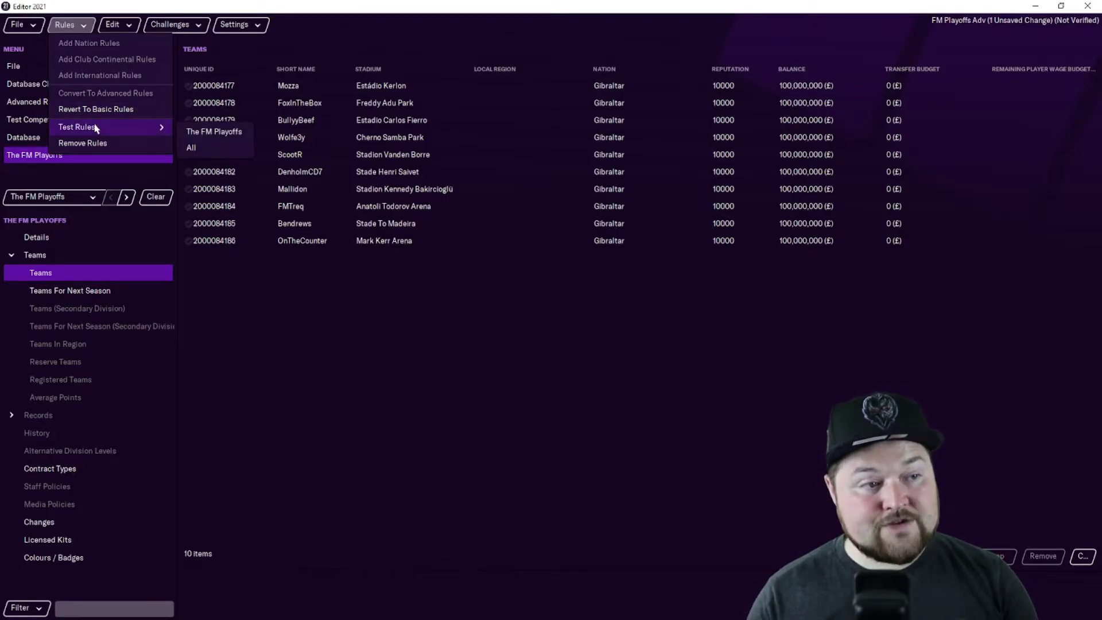
left_click(214, 133)
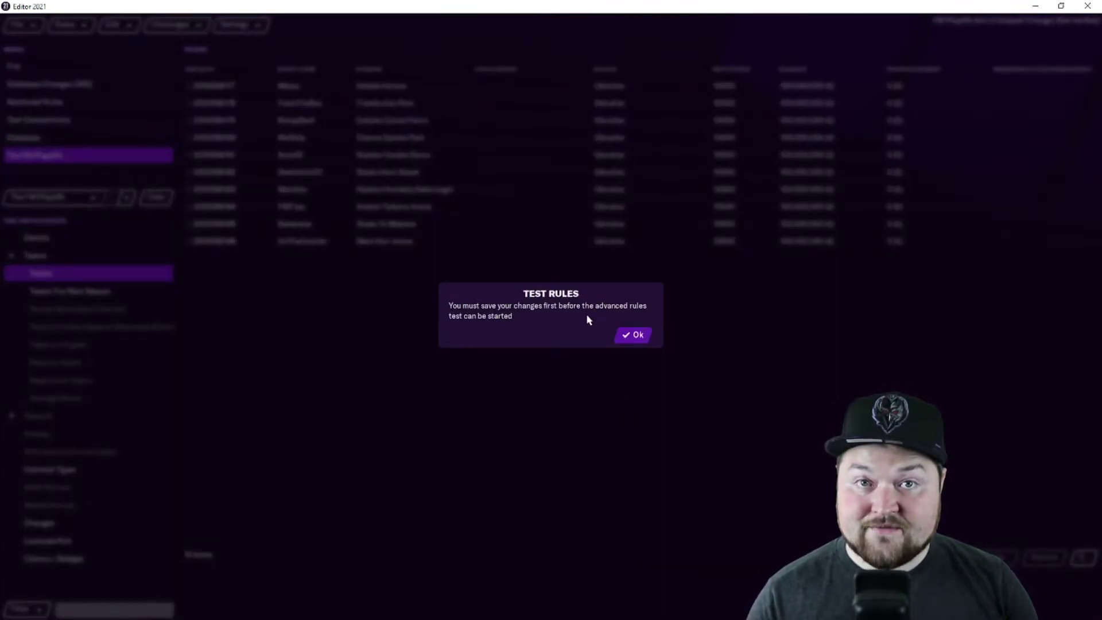
left_click(636, 340)
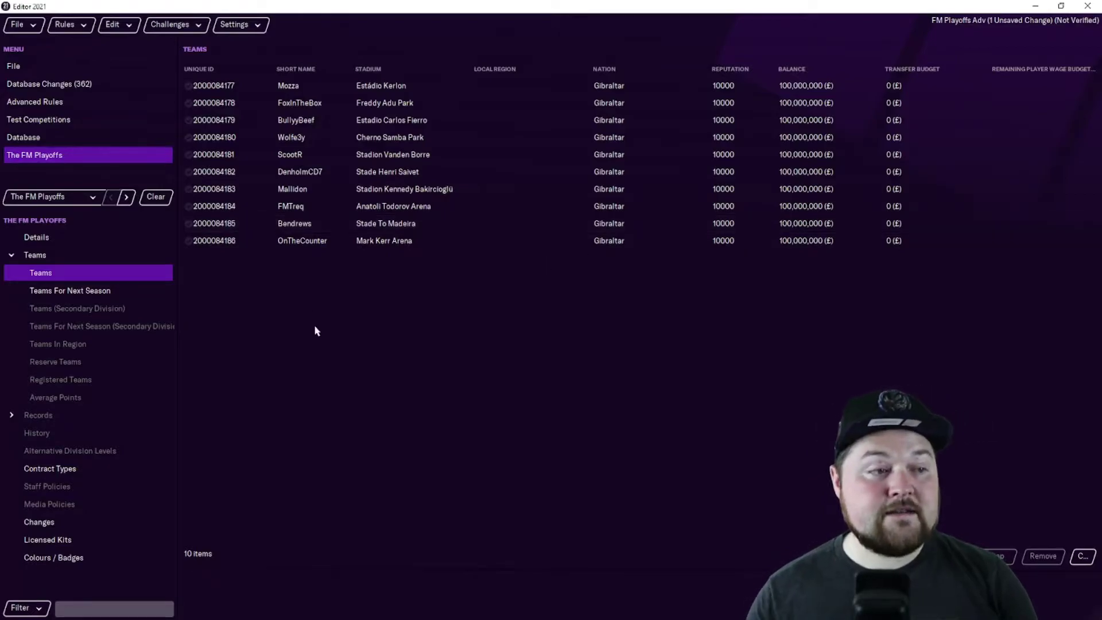
left_click(61, 197)
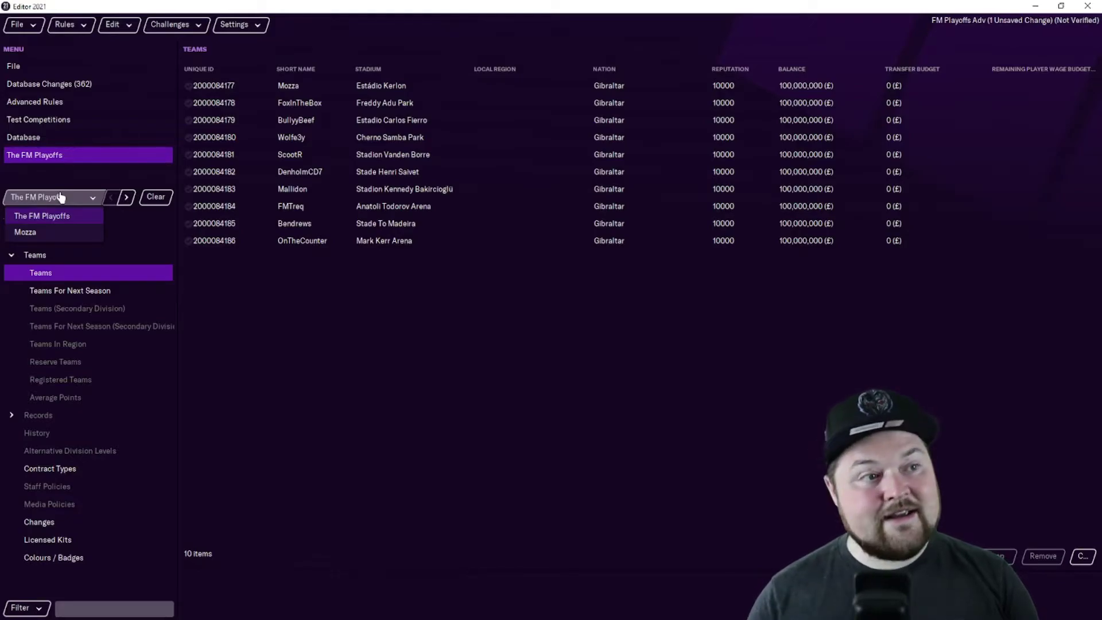
left_click(411, 361)
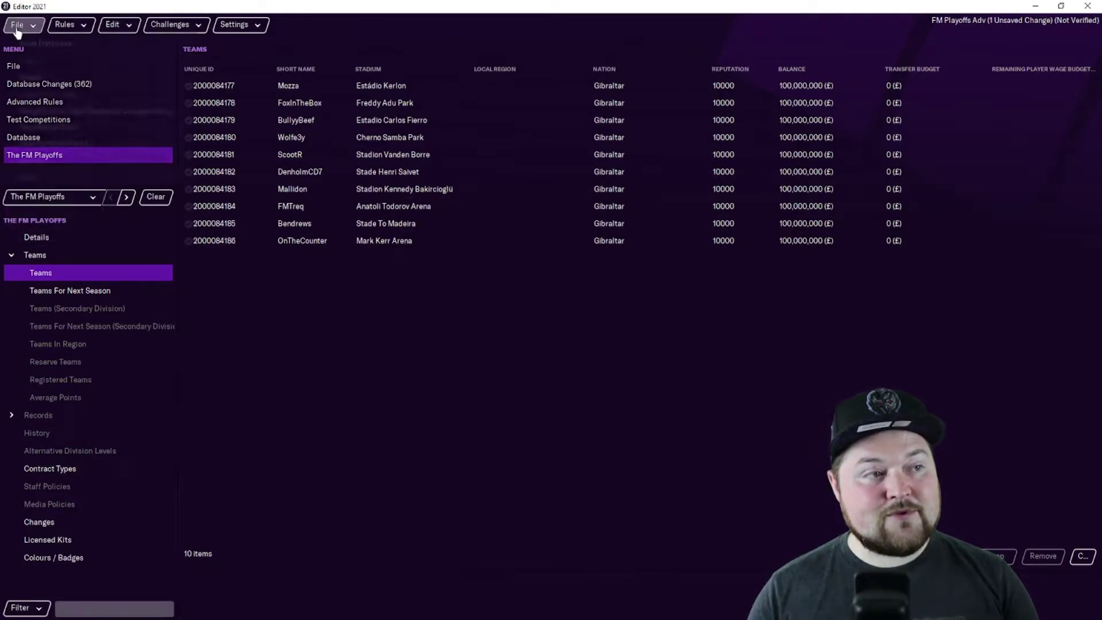
Try to save the editor data as a separate file over the existing TEST entry
left_click(18, 32)
left_click(42, 143)
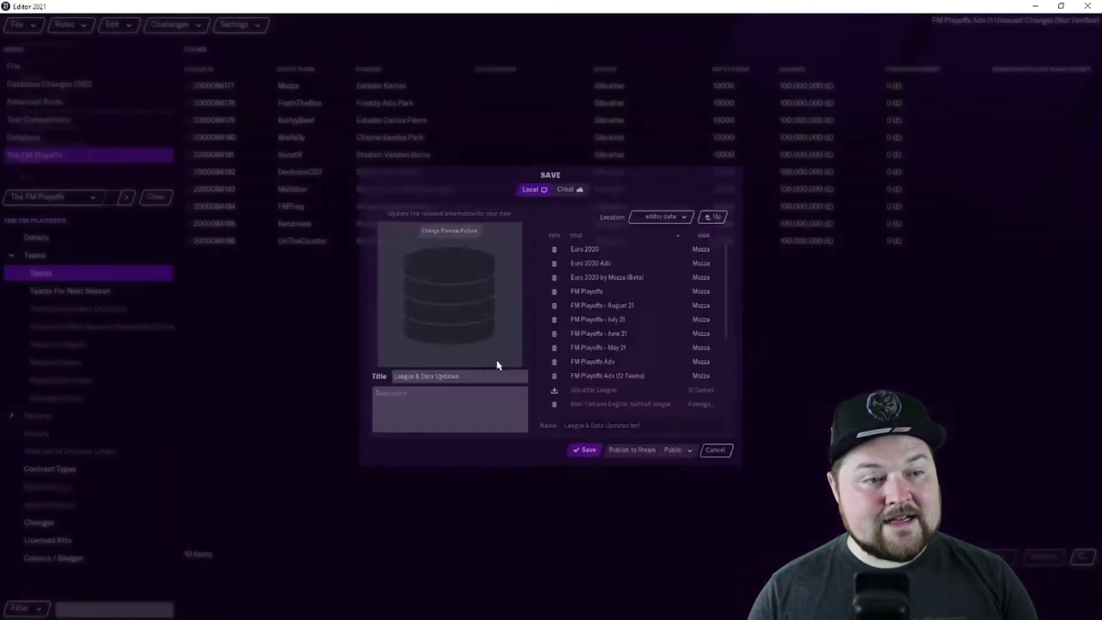
scroll(589, 360, "down", 5)
left_click(589, 356)
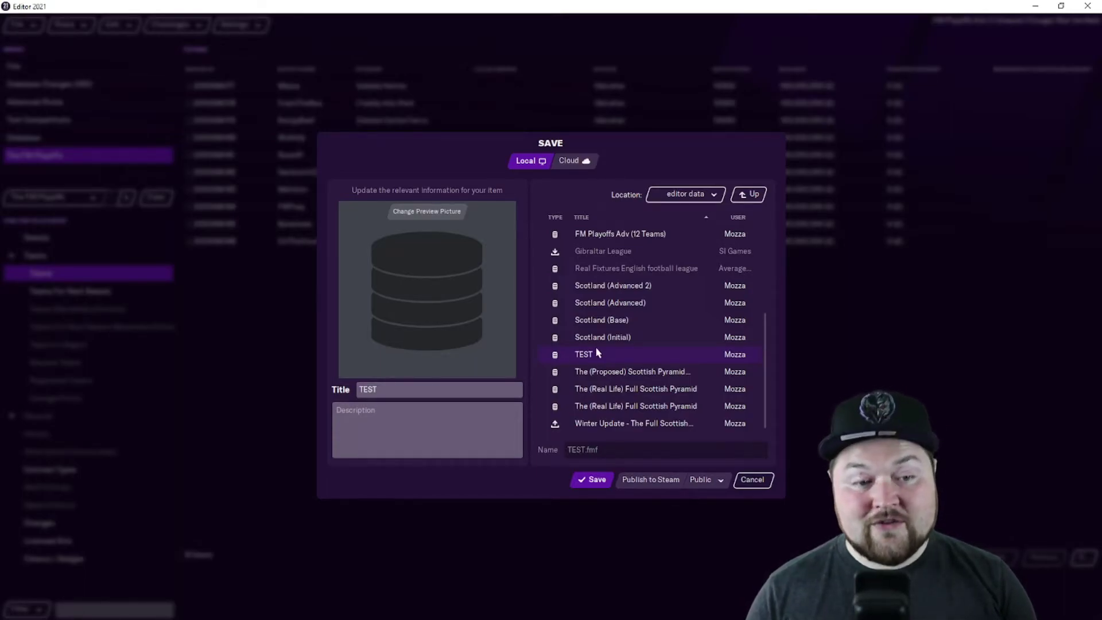
scroll(600, 353, "up", 4)
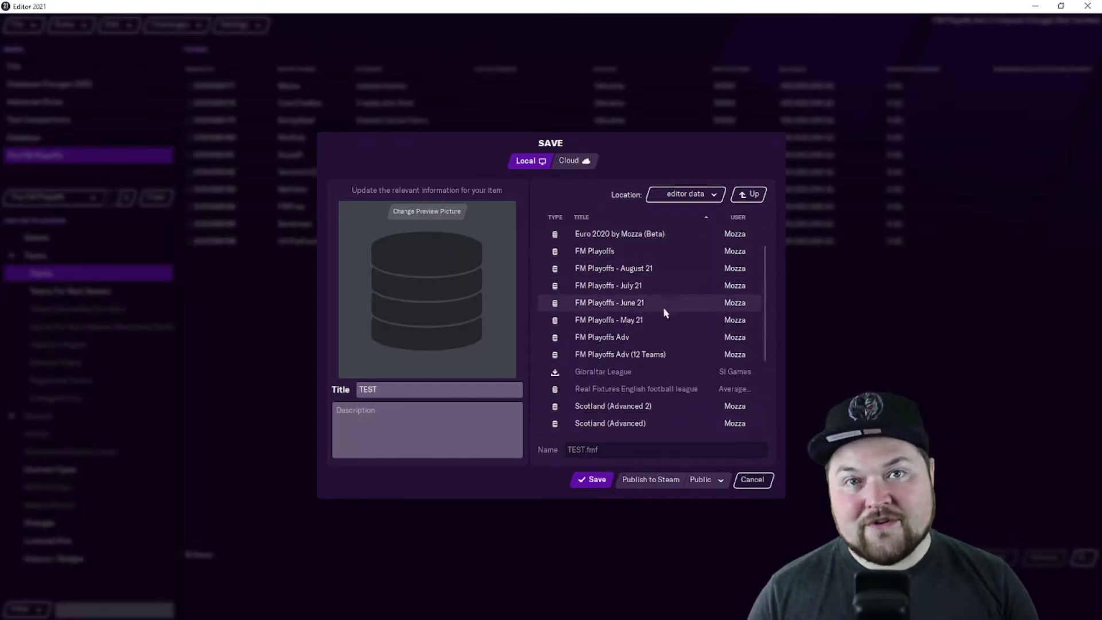
left_click(748, 480)
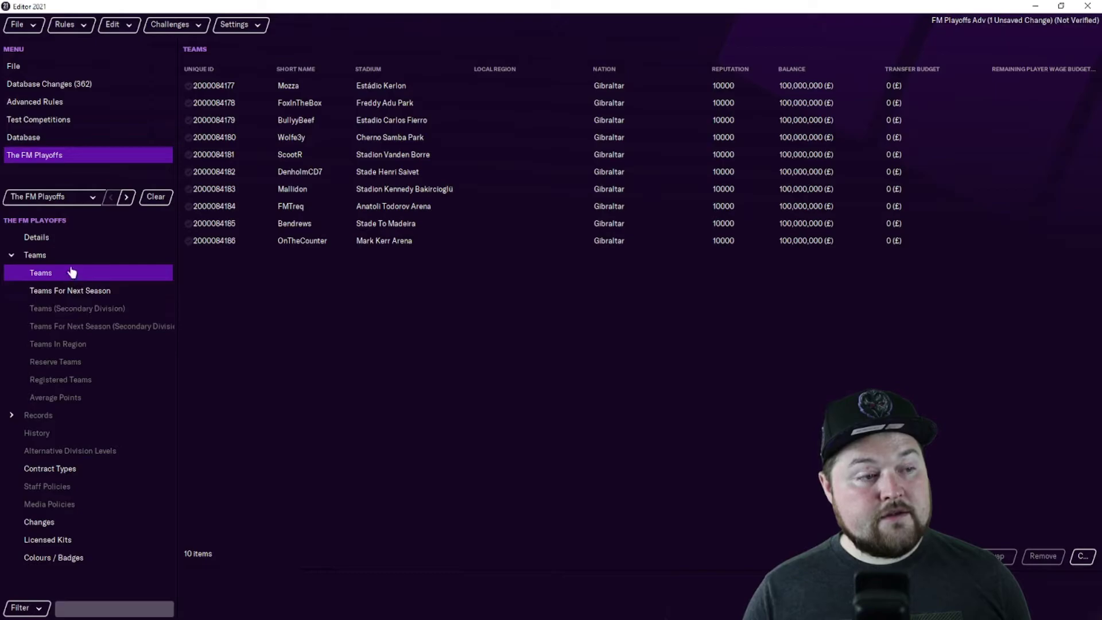
View the details of The FM Playoffs competition
left_click(33, 241)
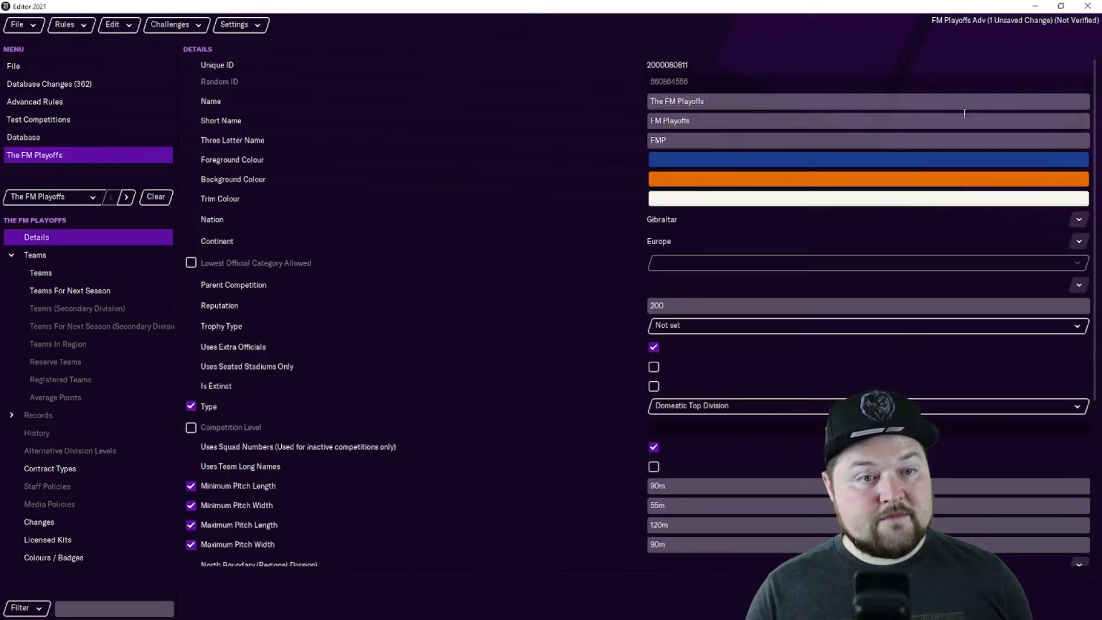
Try to add a club to The FM Playoffs team list by searching for names containing "manchester city"
left_click(39, 273)
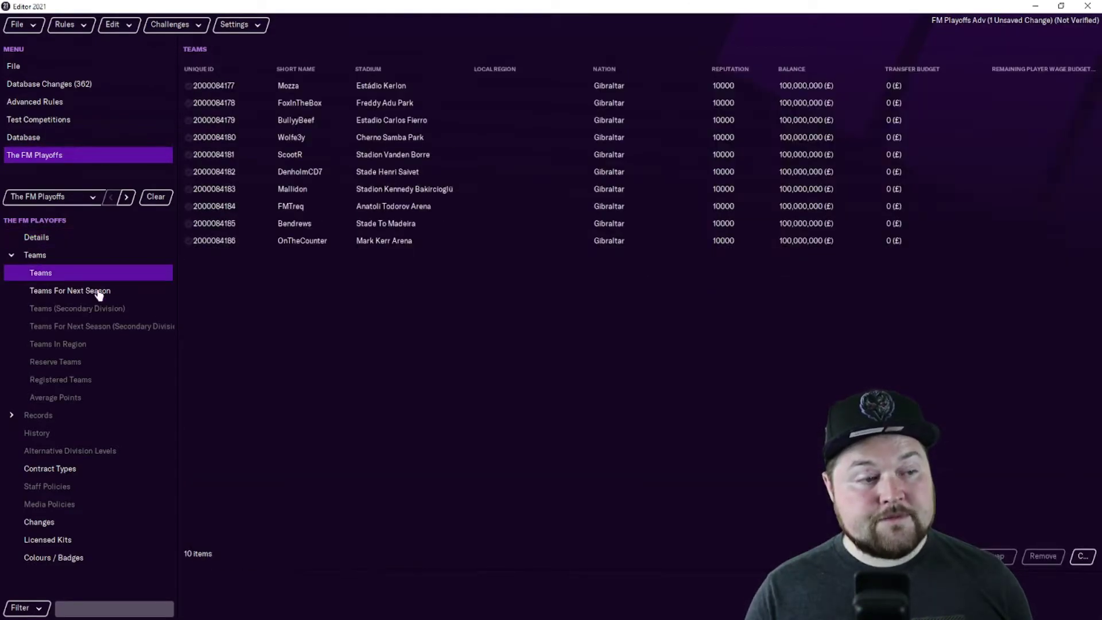
key("ctrl+f")
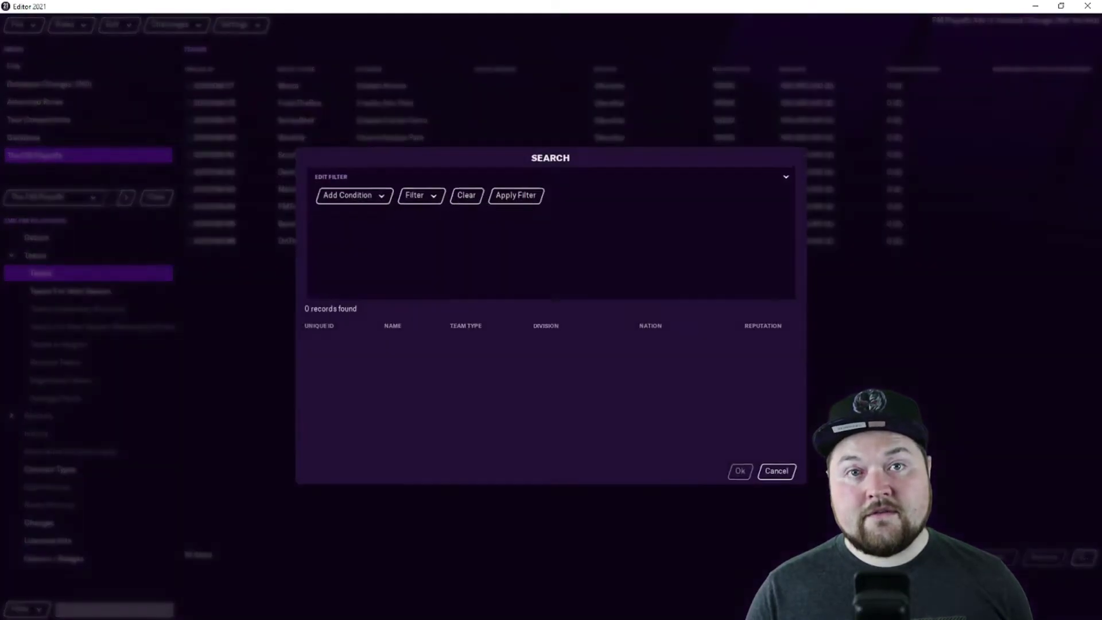
left_click(359, 196)
left_click(353, 233)
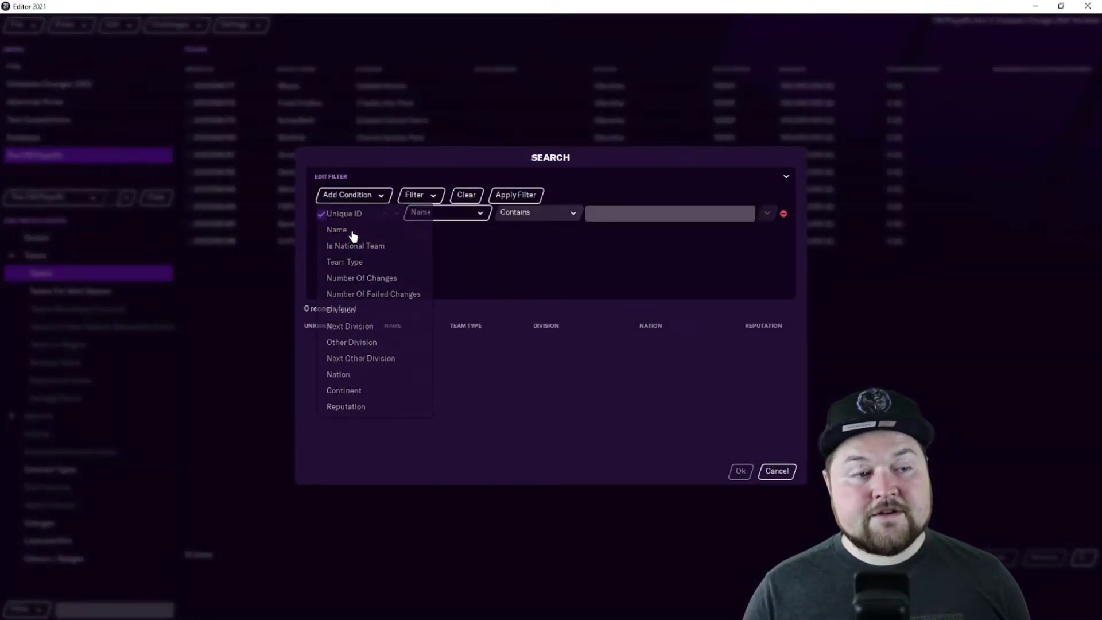
left_click(628, 212)
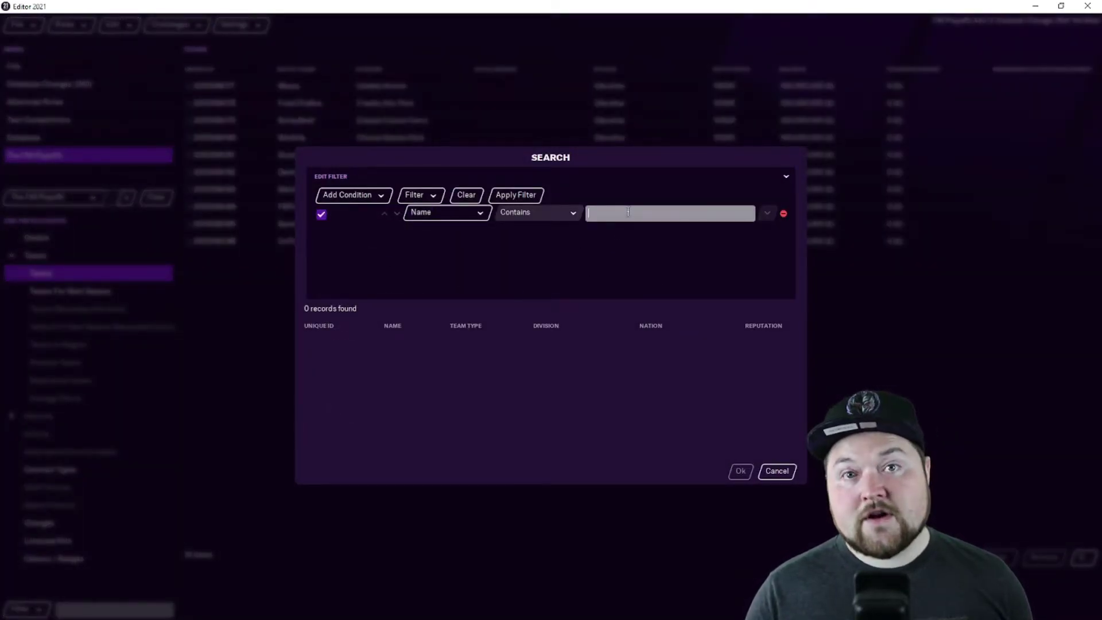
type("manch")
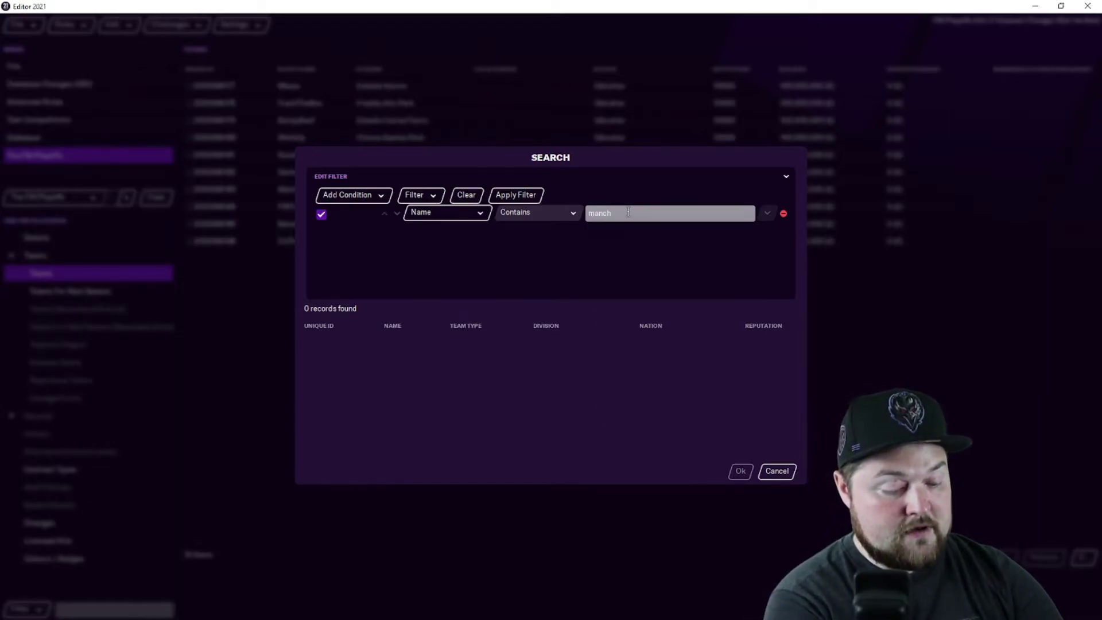
type("ester city")
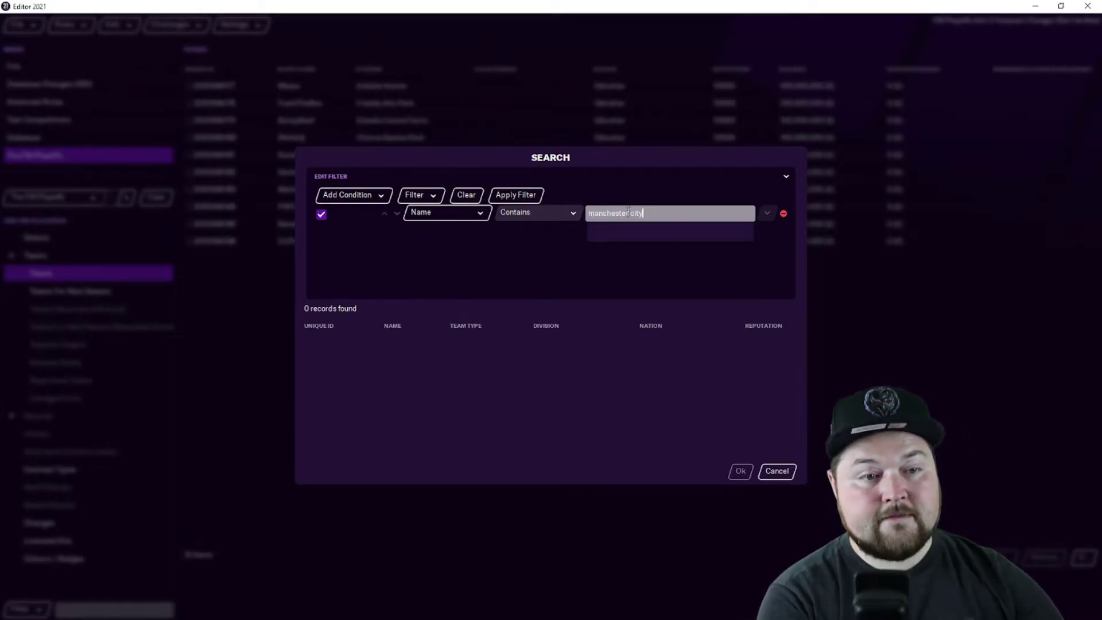
key("Return")
left_click(576, 345)
left_click(772, 473)
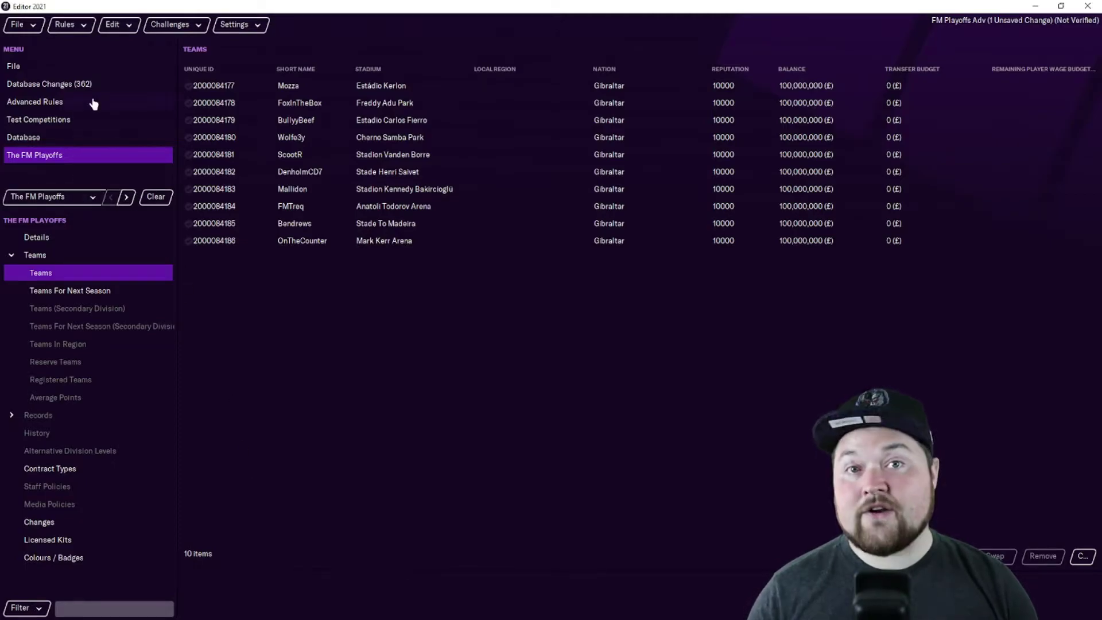
Examine the required teams in the advanced rules and the club records in the database, returning to the advanced rules
left_click(34, 102)
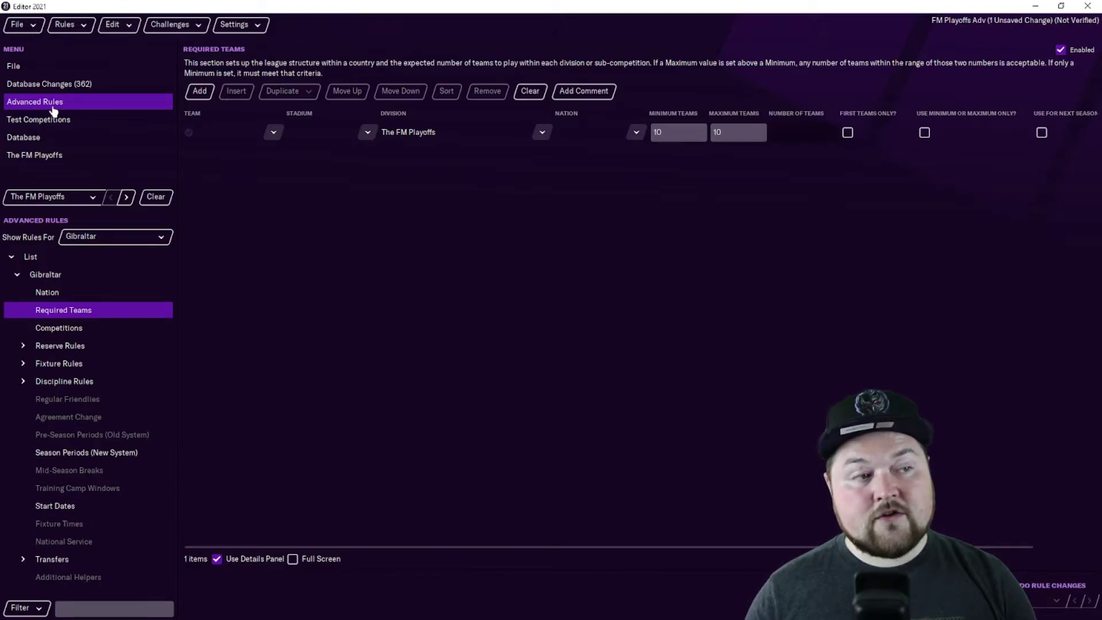
left_click(41, 140)
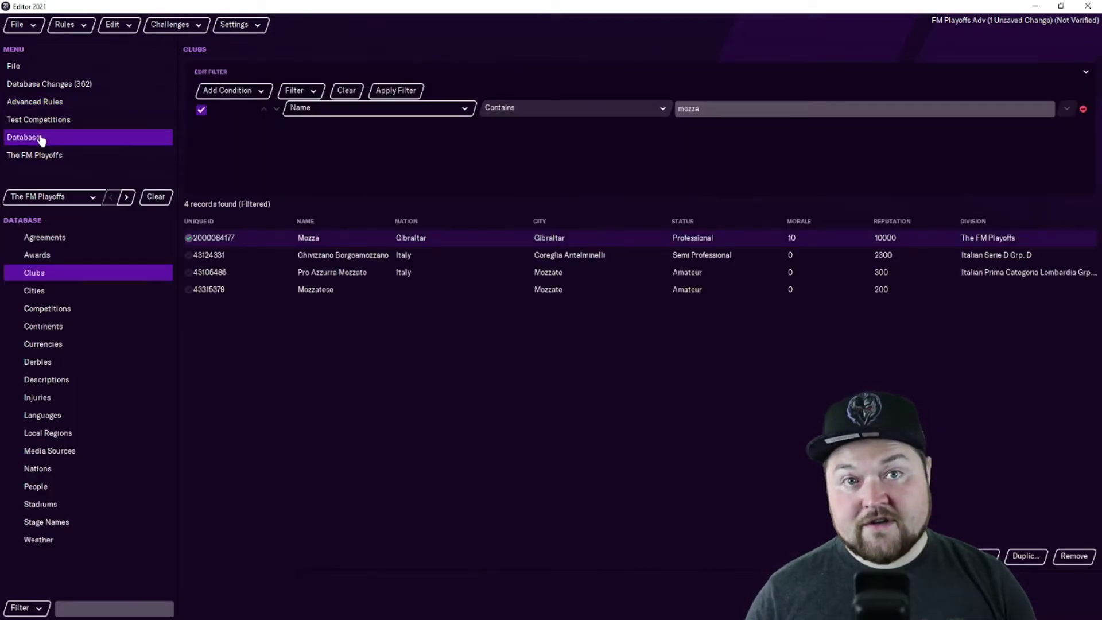
left_click(46, 105)
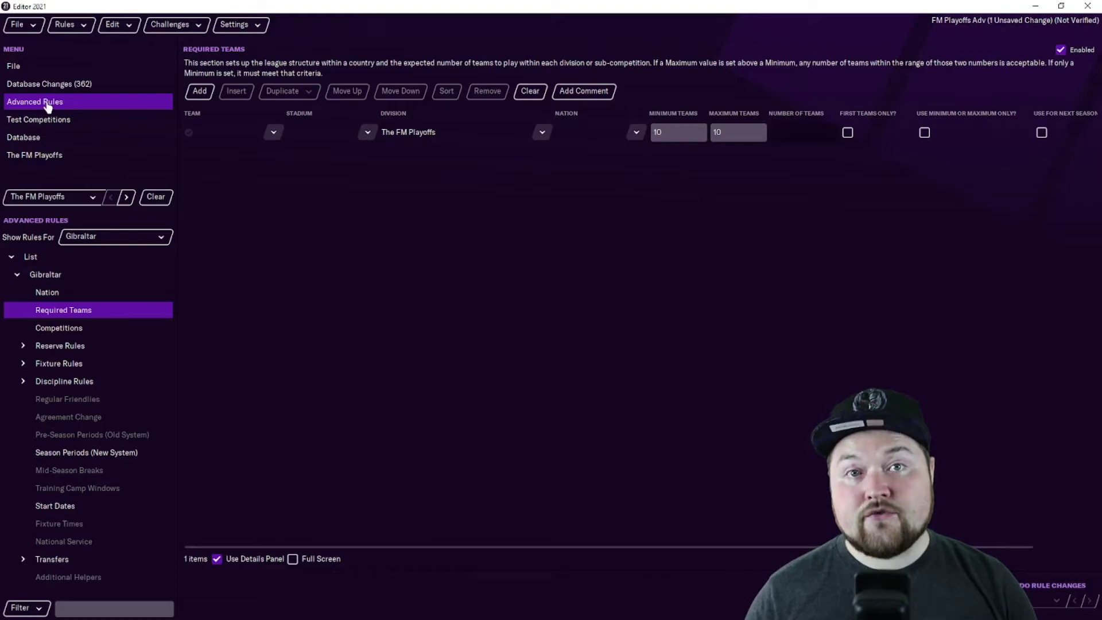
left_click(66, 200)
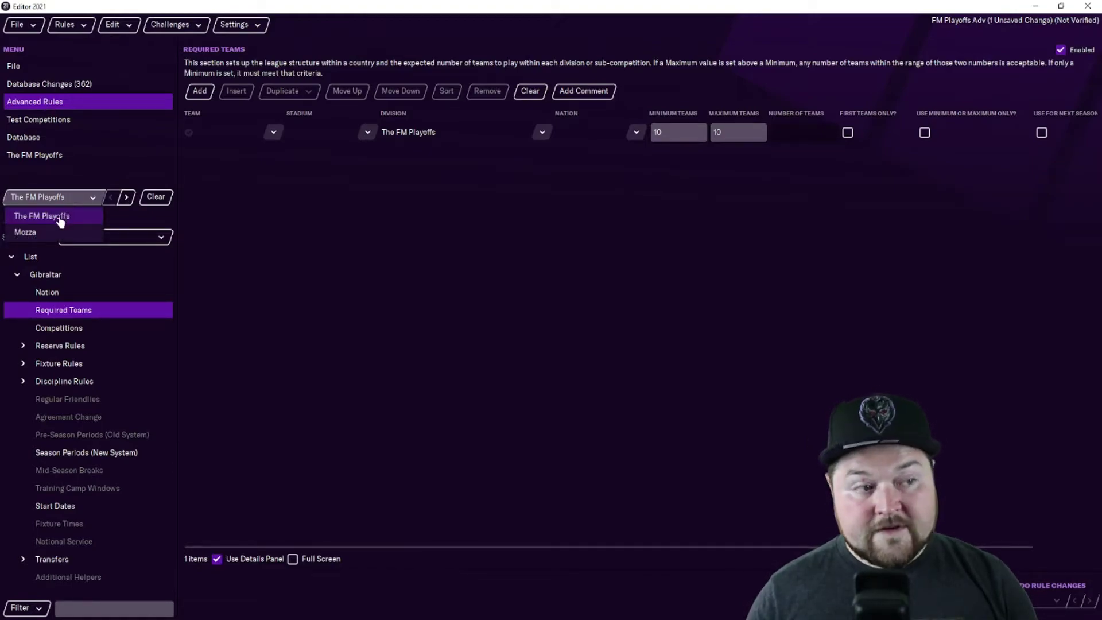
left_click(60, 221)
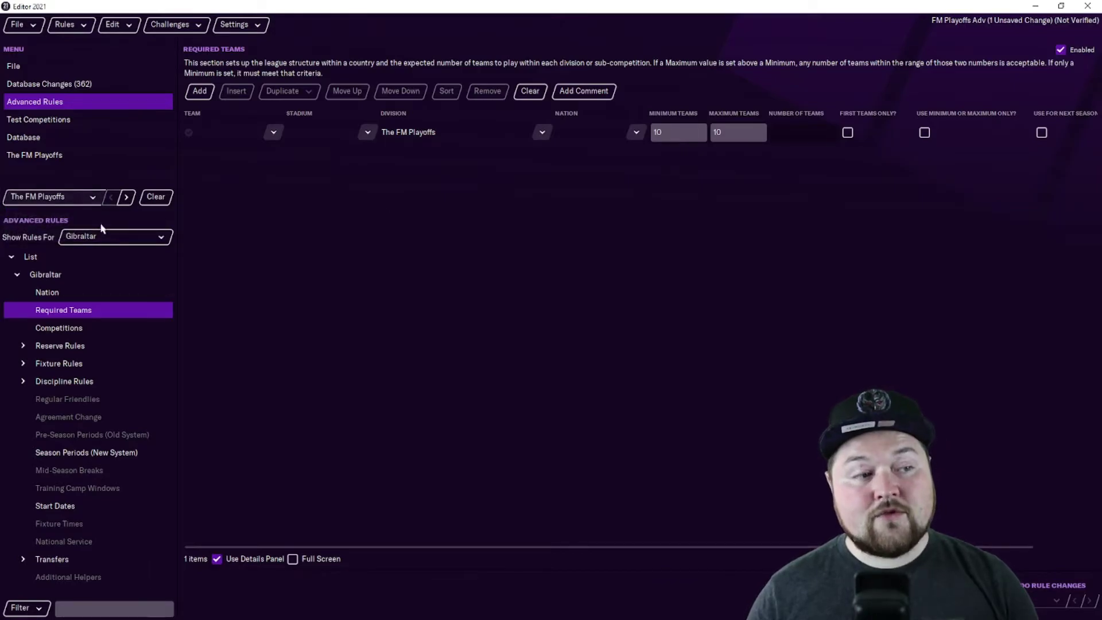
Look at The FM Playoffs rules, return to the Gibraltar rules and examine the nation settings and required teams
left_click(104, 237)
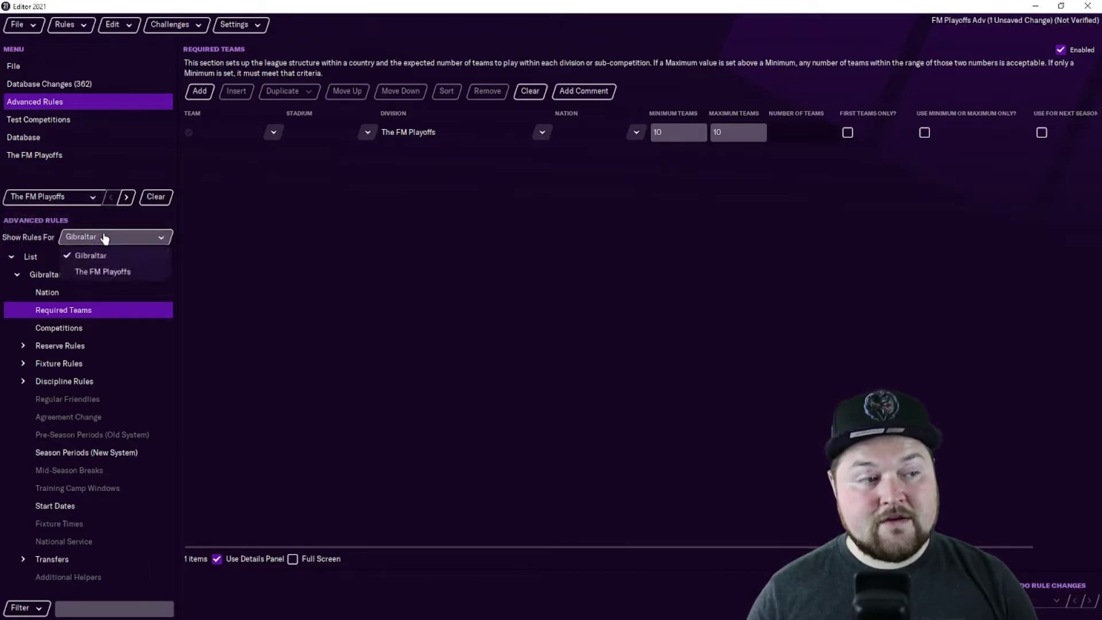
left_click(106, 272)
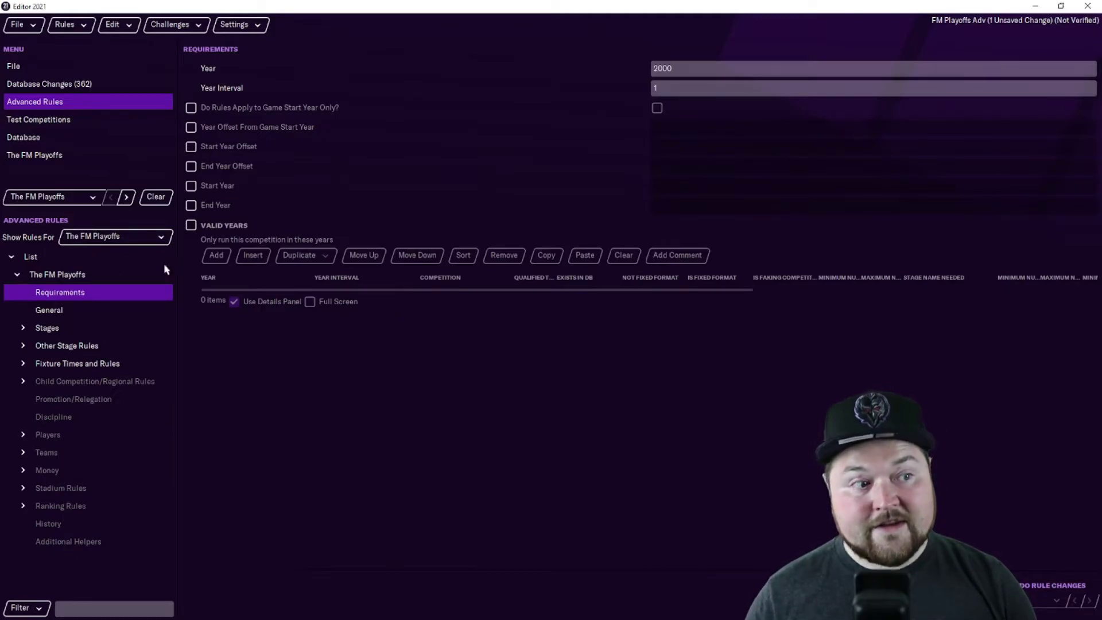
left_click(102, 238)
left_click(105, 254)
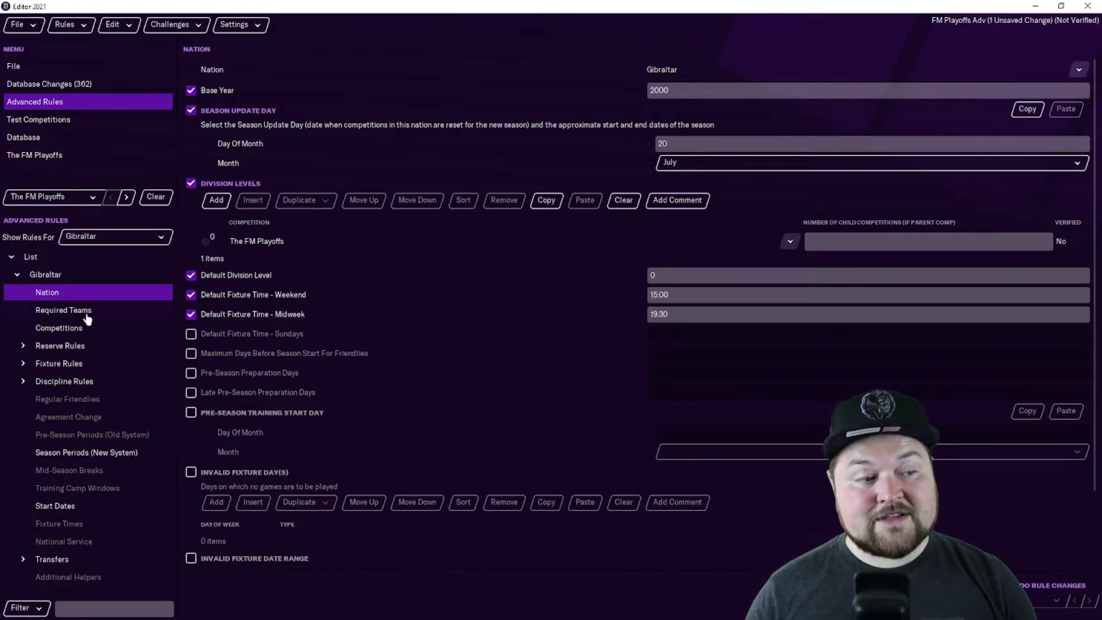
left_click(69, 310)
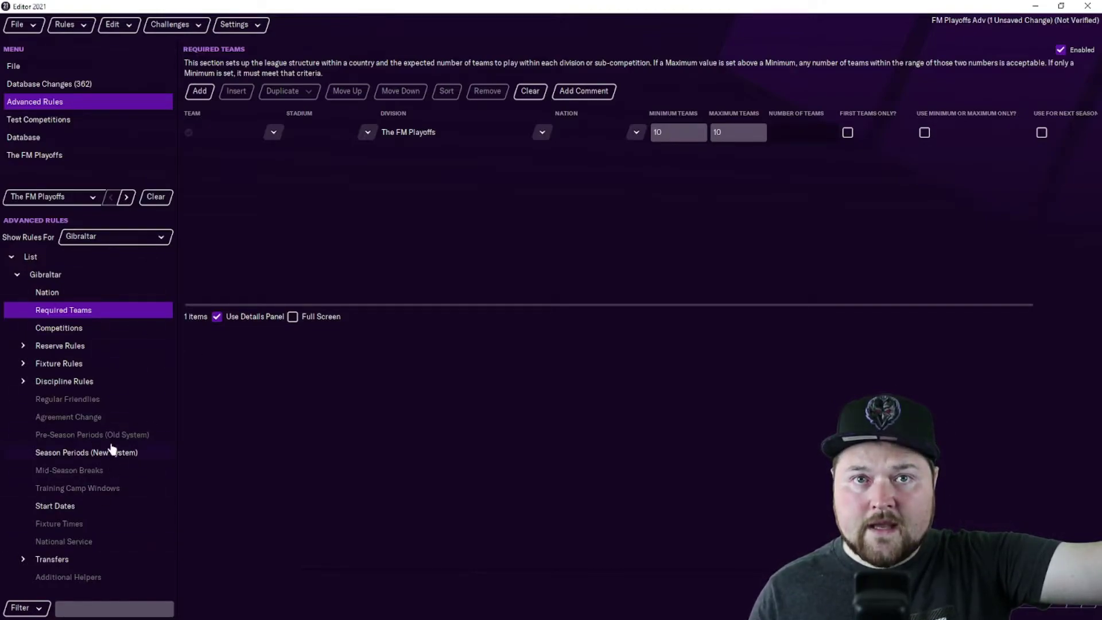
Show the rules for The FM Playoffs and examine its general settings, including the competition date range
left_click(109, 238)
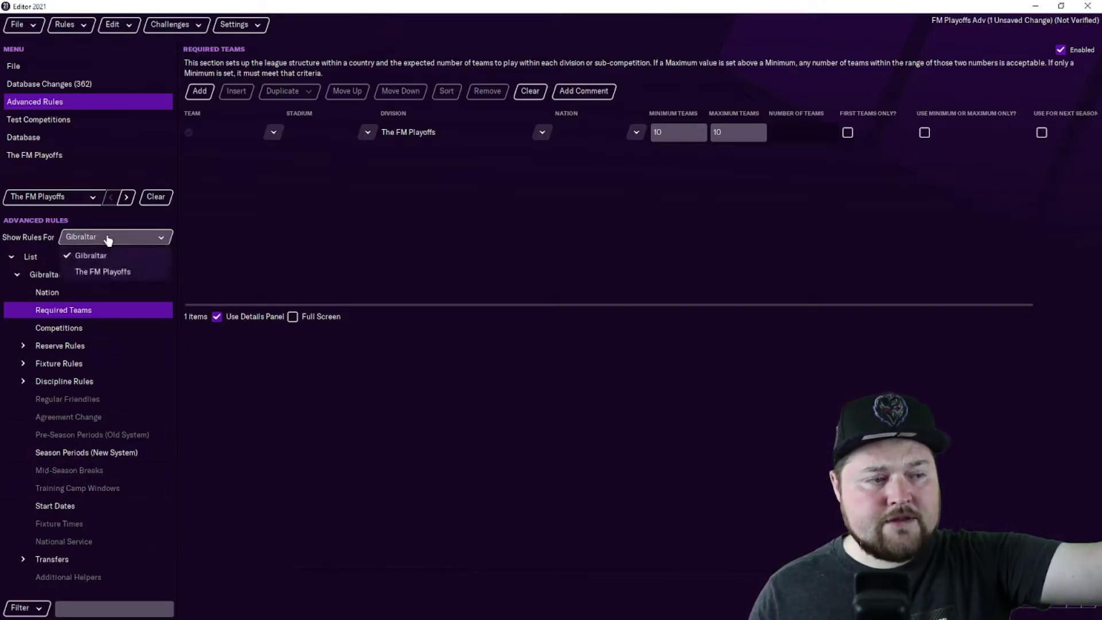
left_click(98, 273)
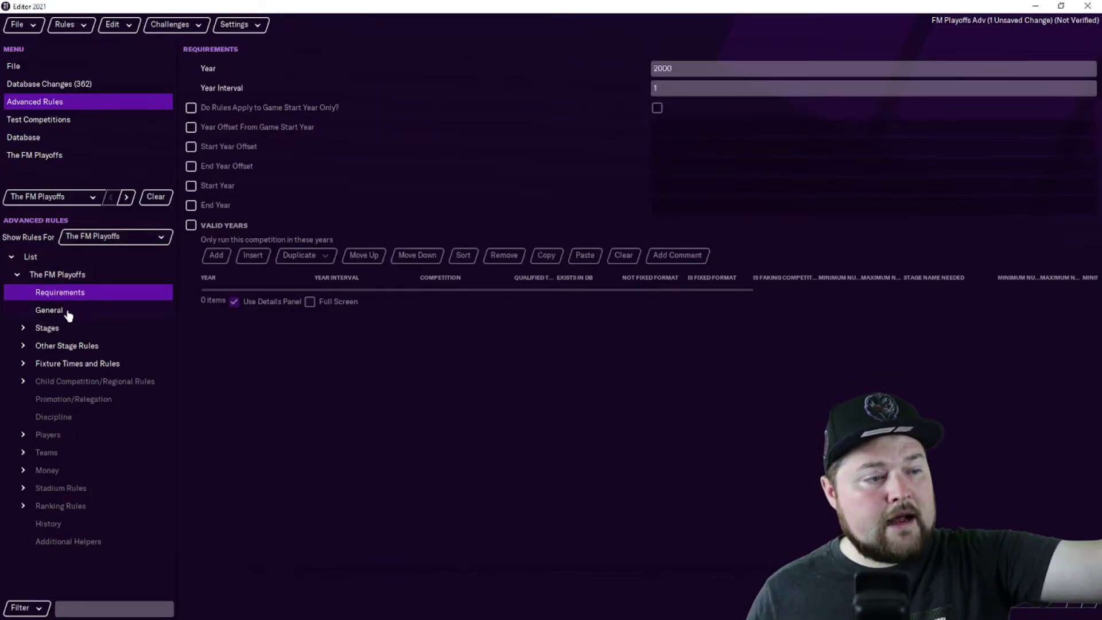
left_click(46, 314)
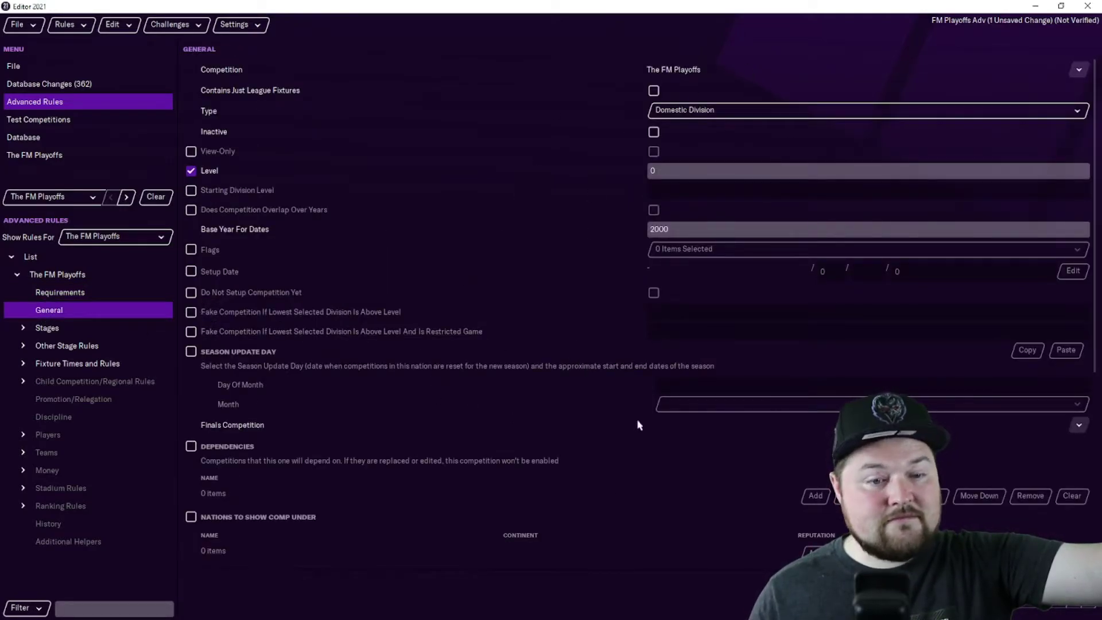
scroll(484, 352, "down", 5)
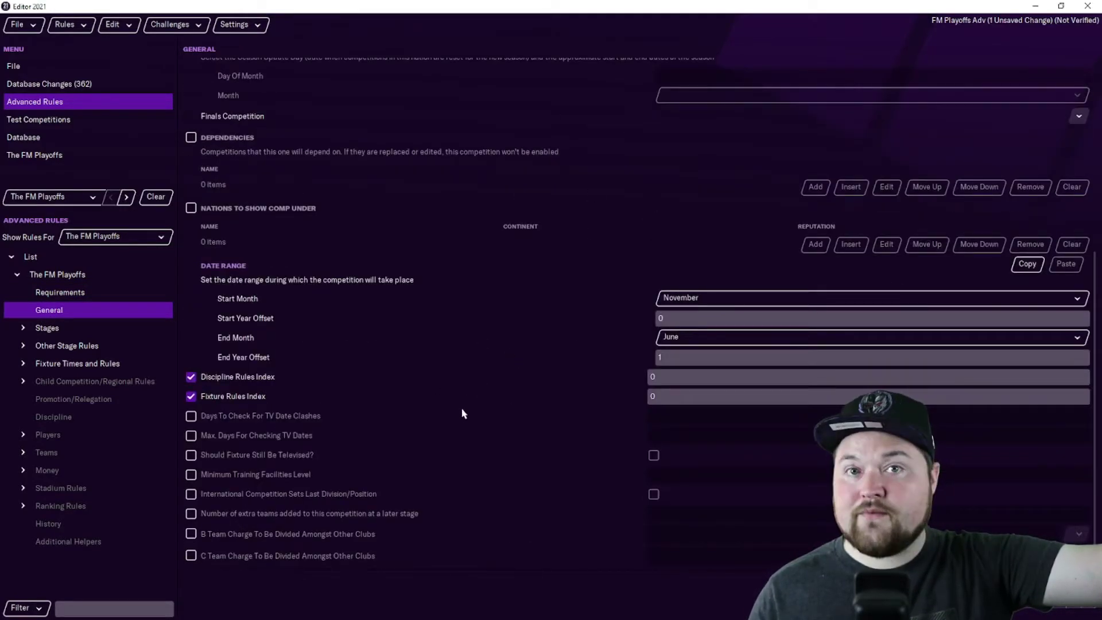
Examine the general settings of the group stage, Stage 0 - leag, in The FM Playoffs rules
left_click(24, 329)
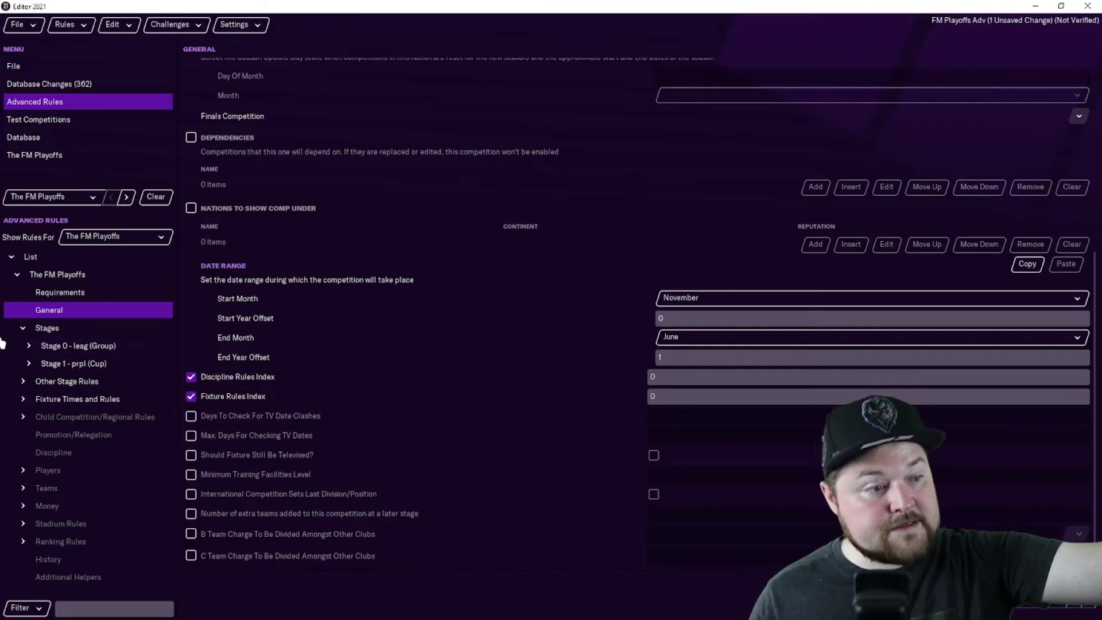
left_click(29, 346)
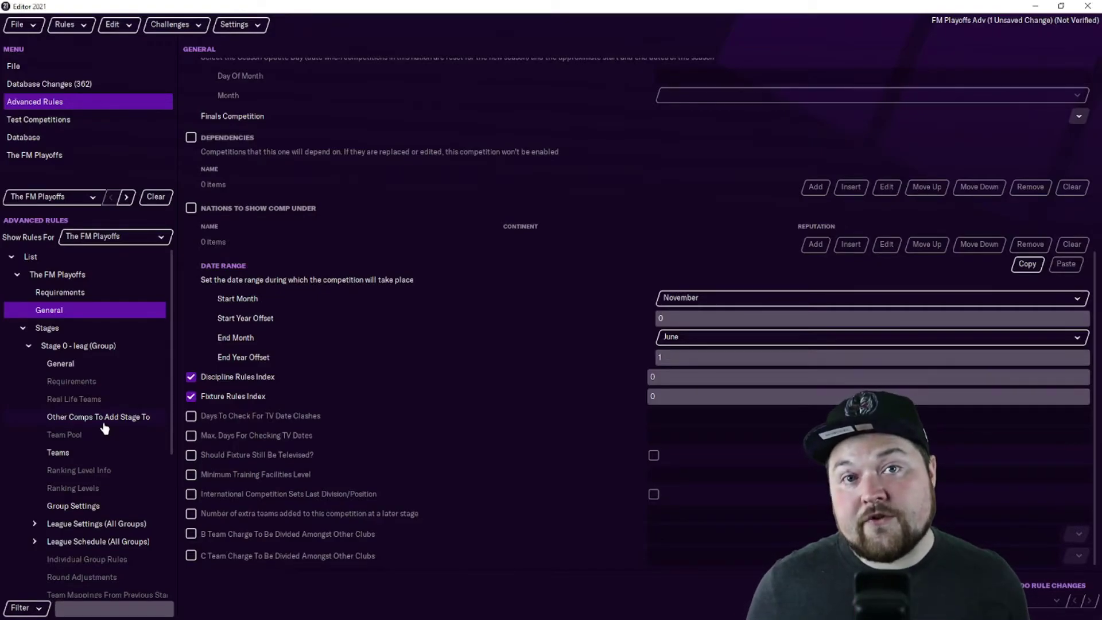
left_click(92, 365)
scroll(476, 256, "up", 5)
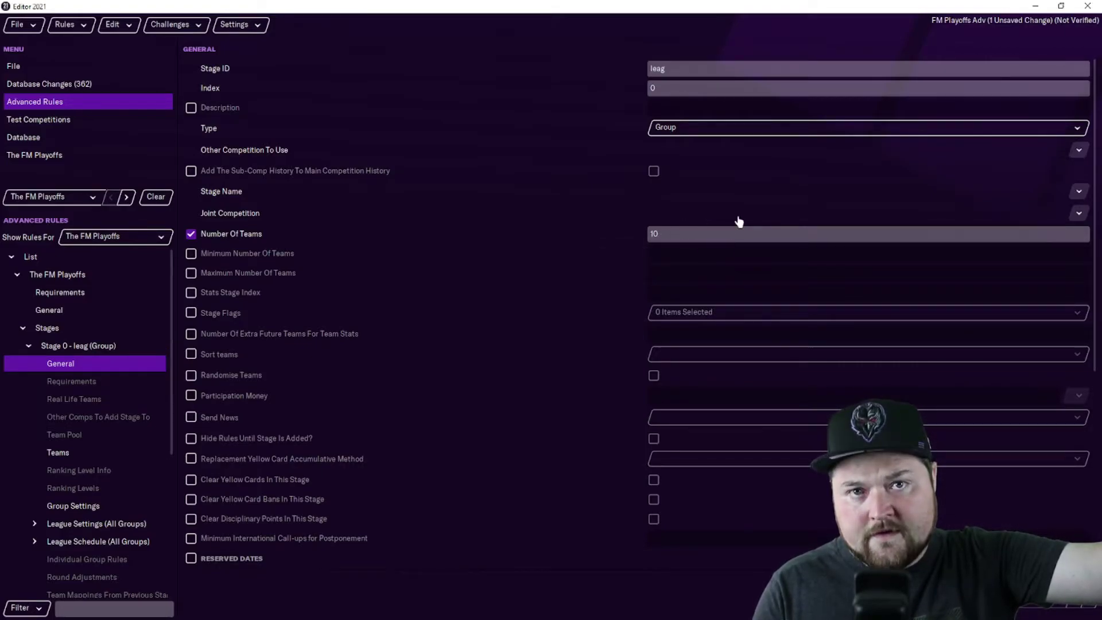
scroll(500, 341, "down", 5)
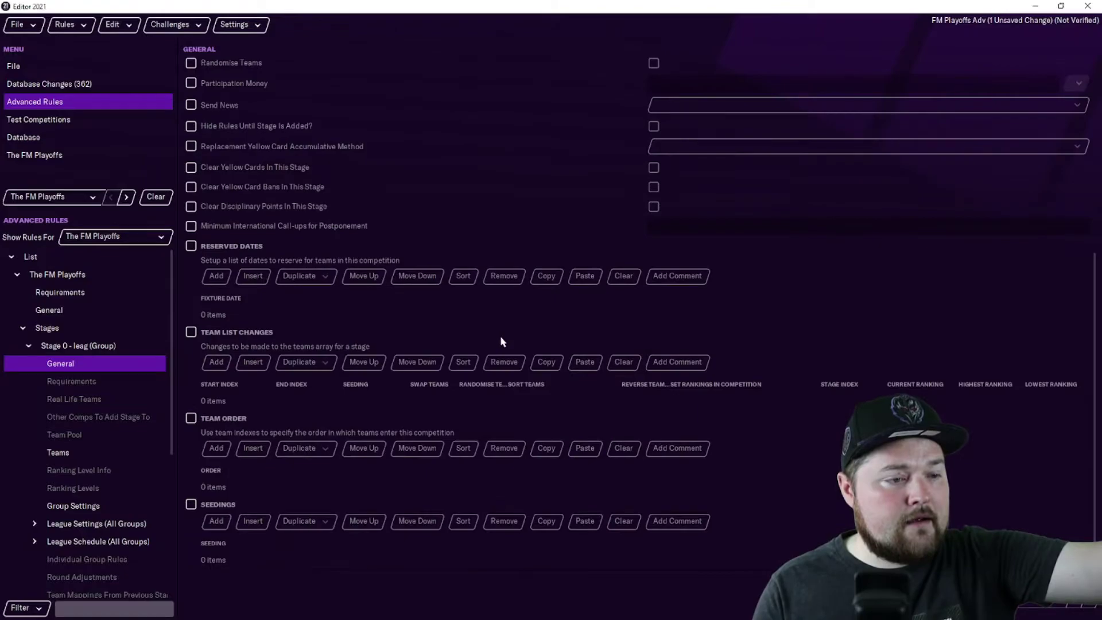
Examine the team source and the group settings of Stage 0 - leag
left_click(73, 455)
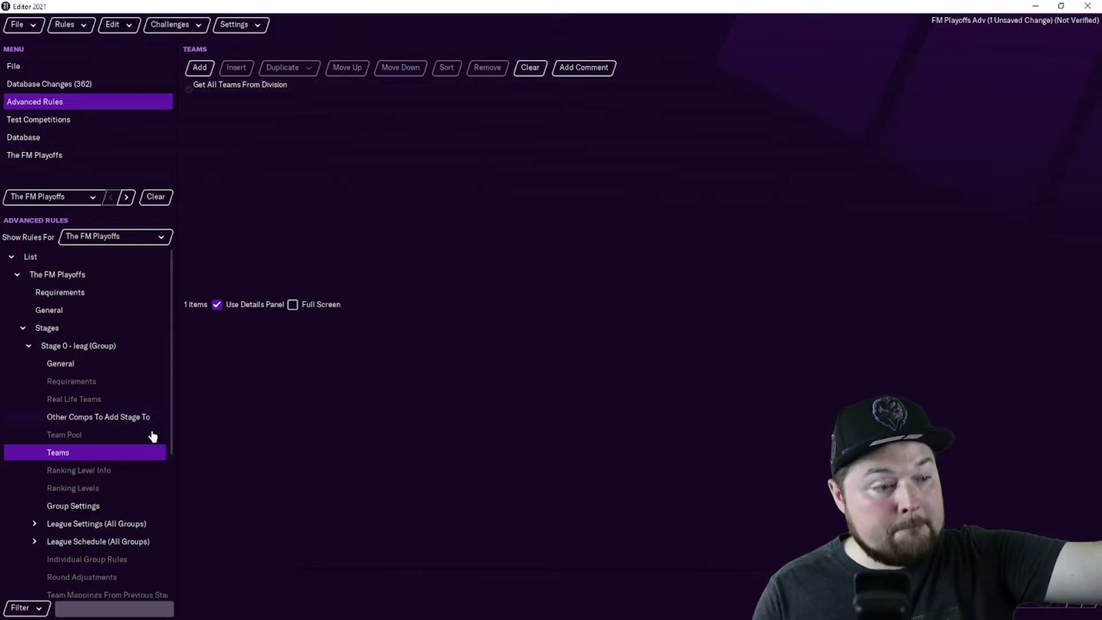
left_click(71, 507)
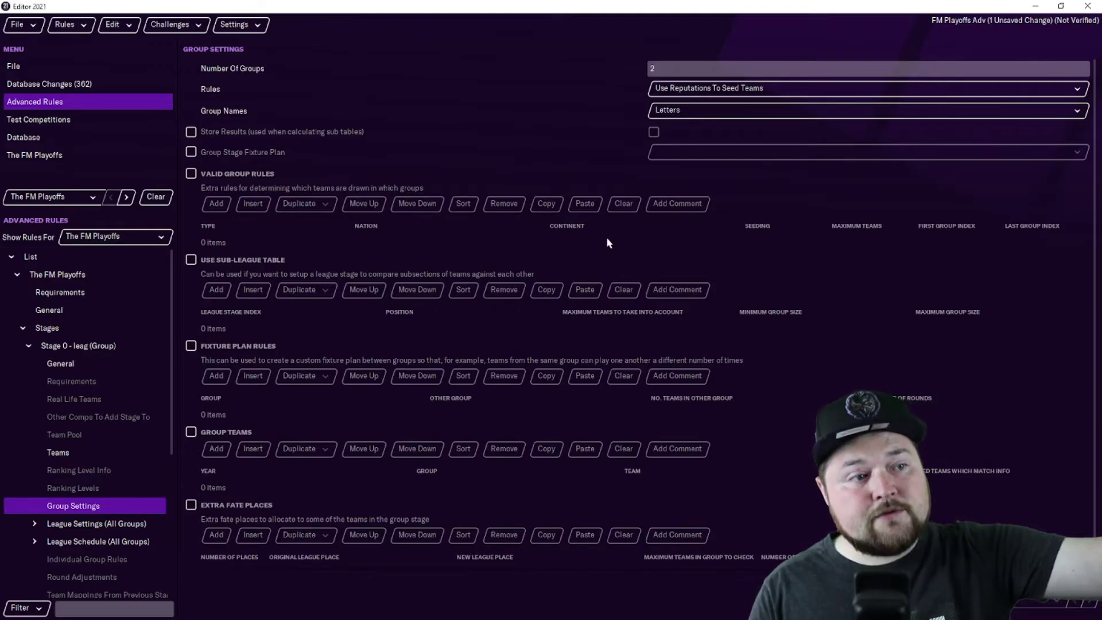
scroll(608, 242, "down", 1)
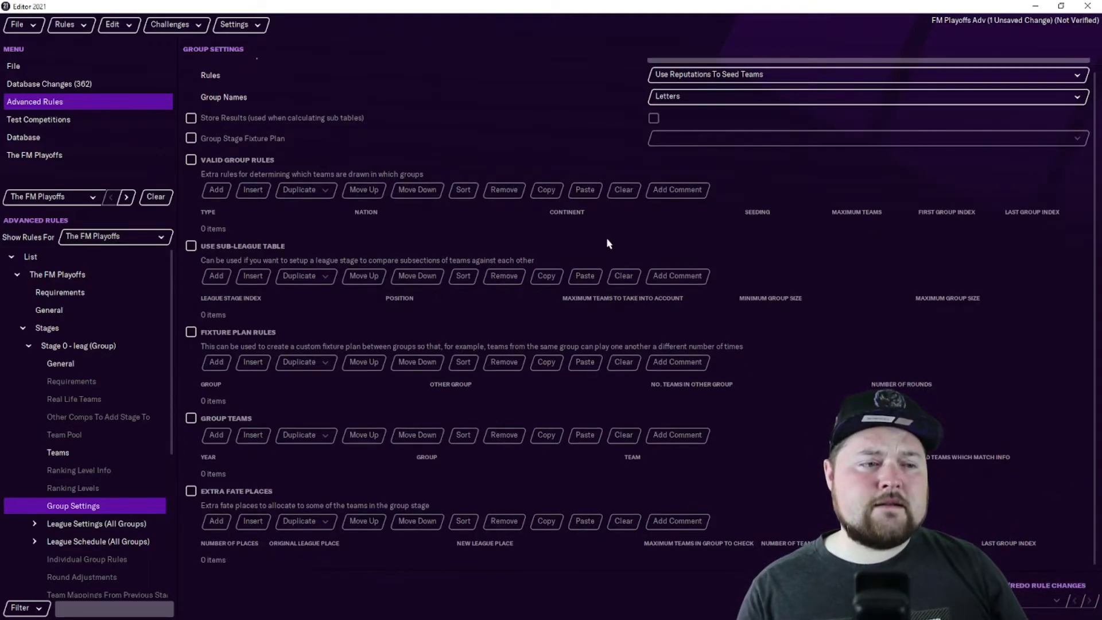
Examine the Champions Playoff qualification rule in the league settings for all groups, including its number of top places
scroll(69, 520, "down", 4)
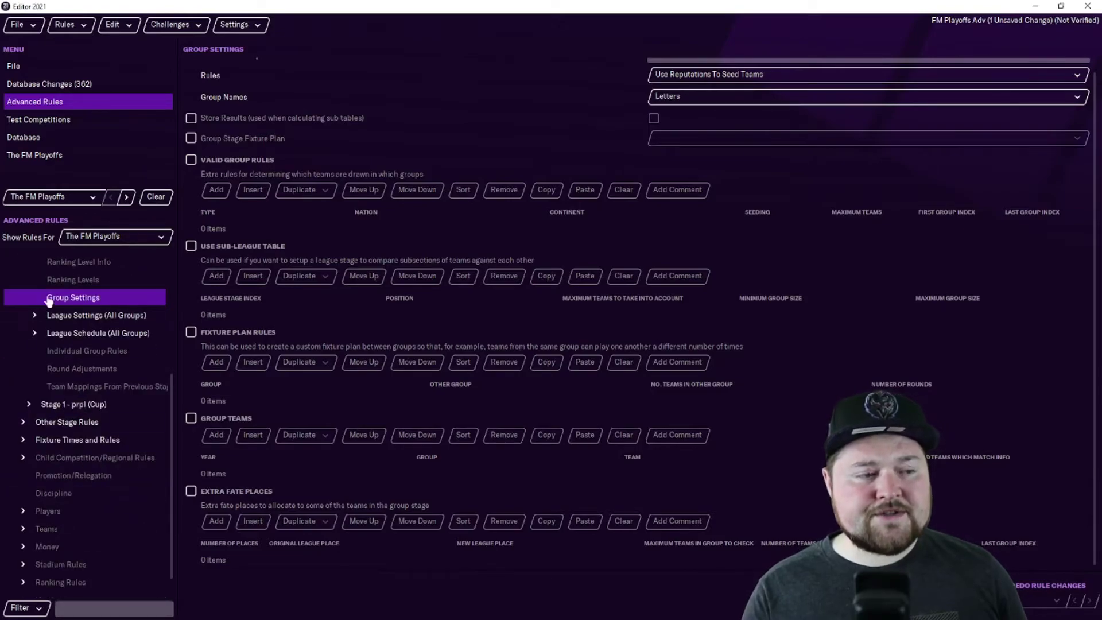
left_click(36, 315)
left_click(61, 336)
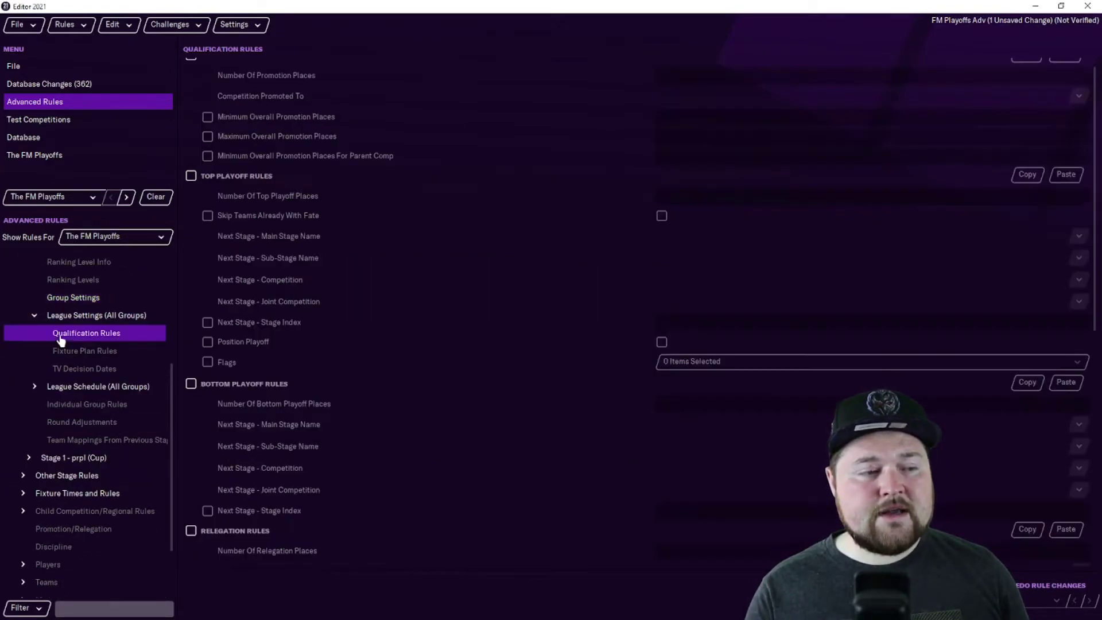
scroll(459, 462, "up", 1)
scroll(459, 462, "down", 8)
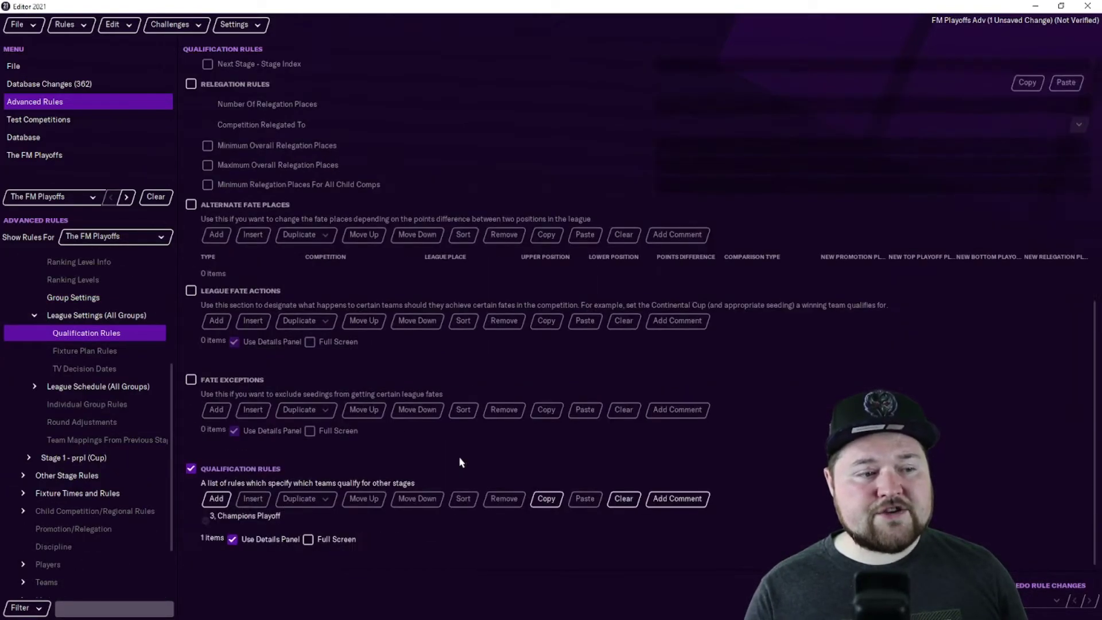
left_click(266, 521)
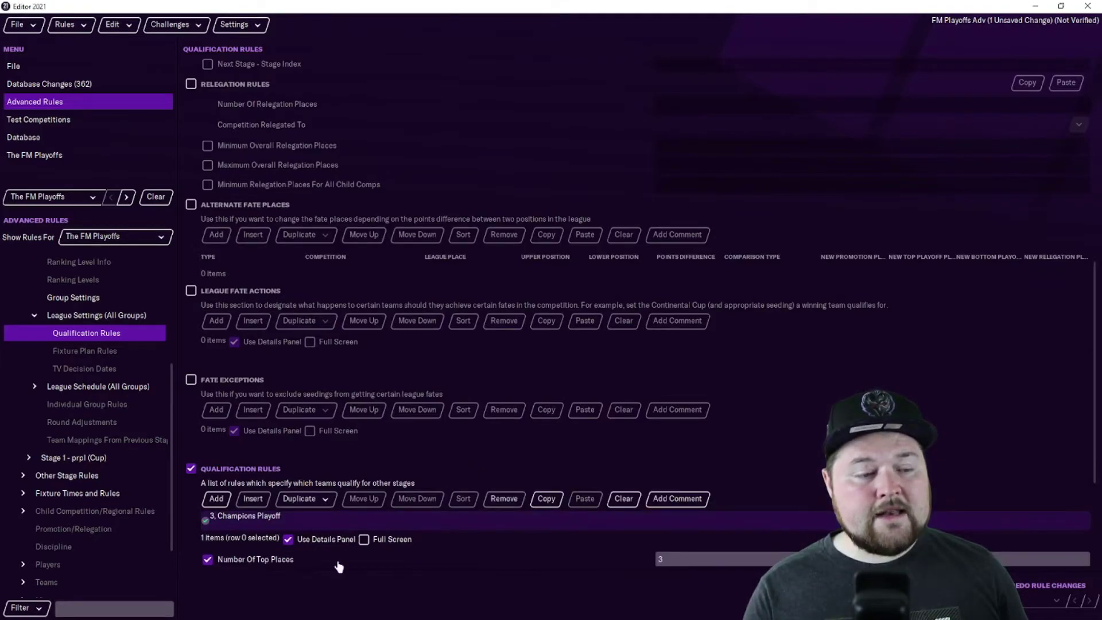
scroll(615, 311, "down", 3)
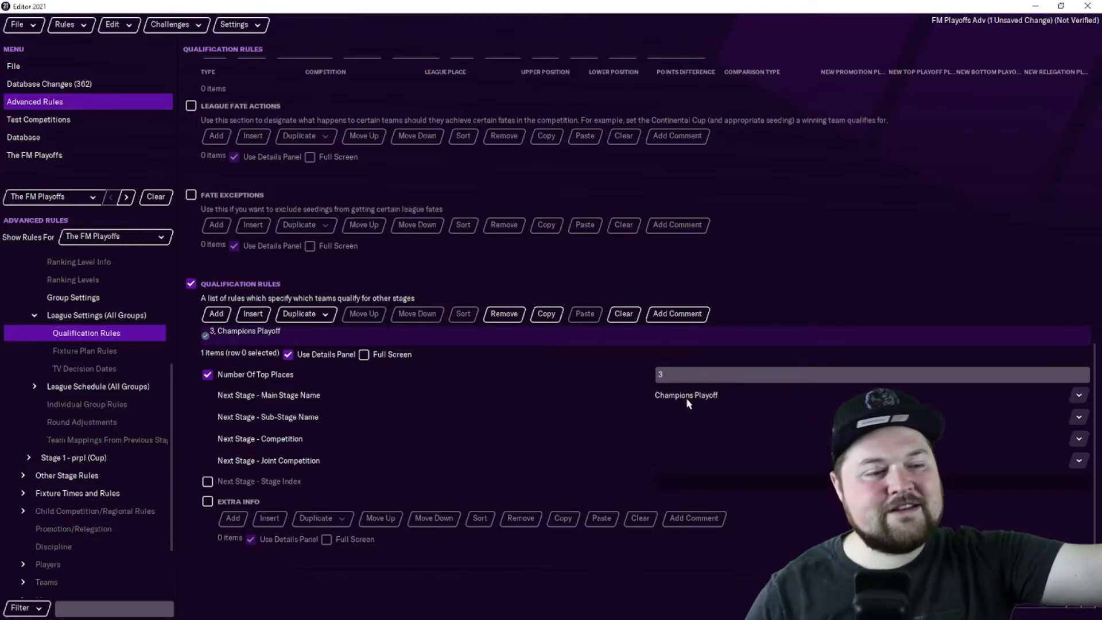
mouse_move(682, 374)
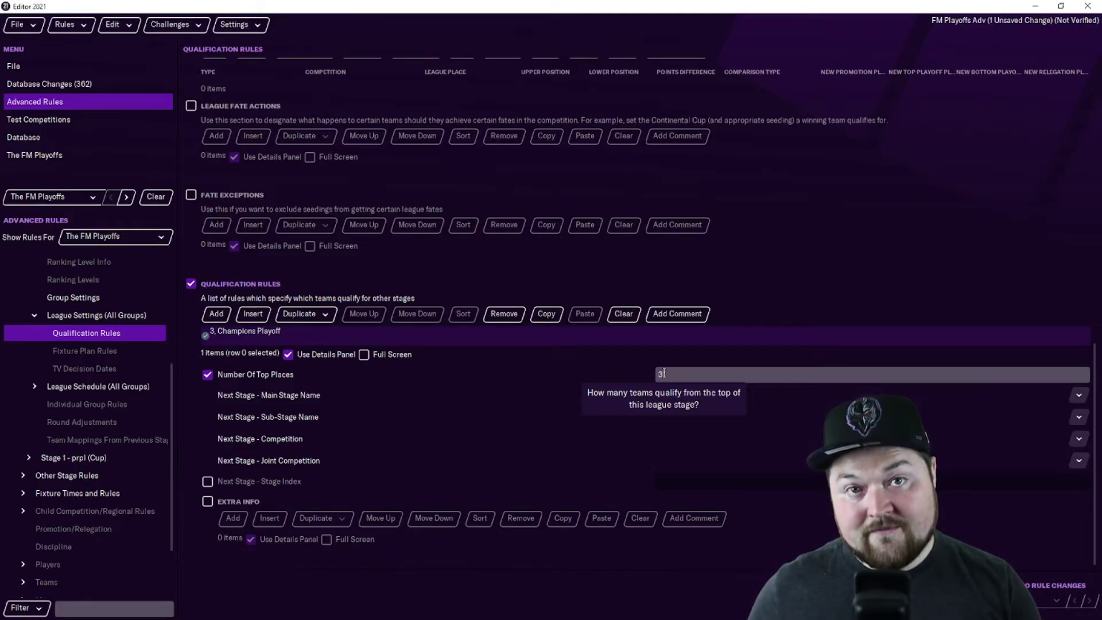
key("Return")
Examine the general settings of the Stage 0 - leag league schedule, including the available start and end fixture dates
left_click(49, 386)
left_click(50, 404)
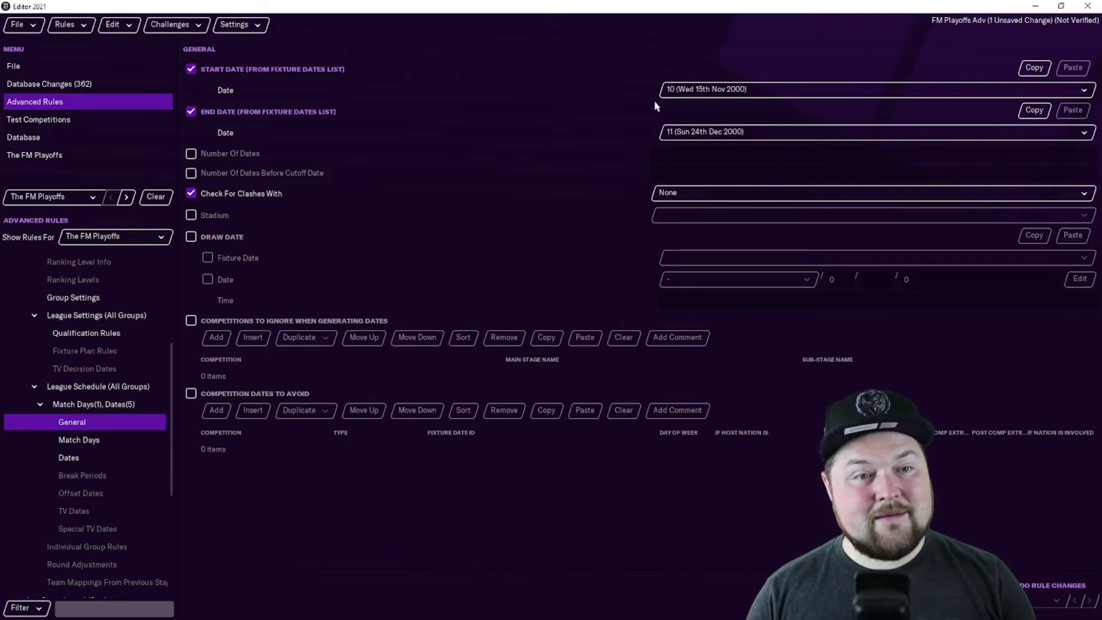
left_click(724, 89)
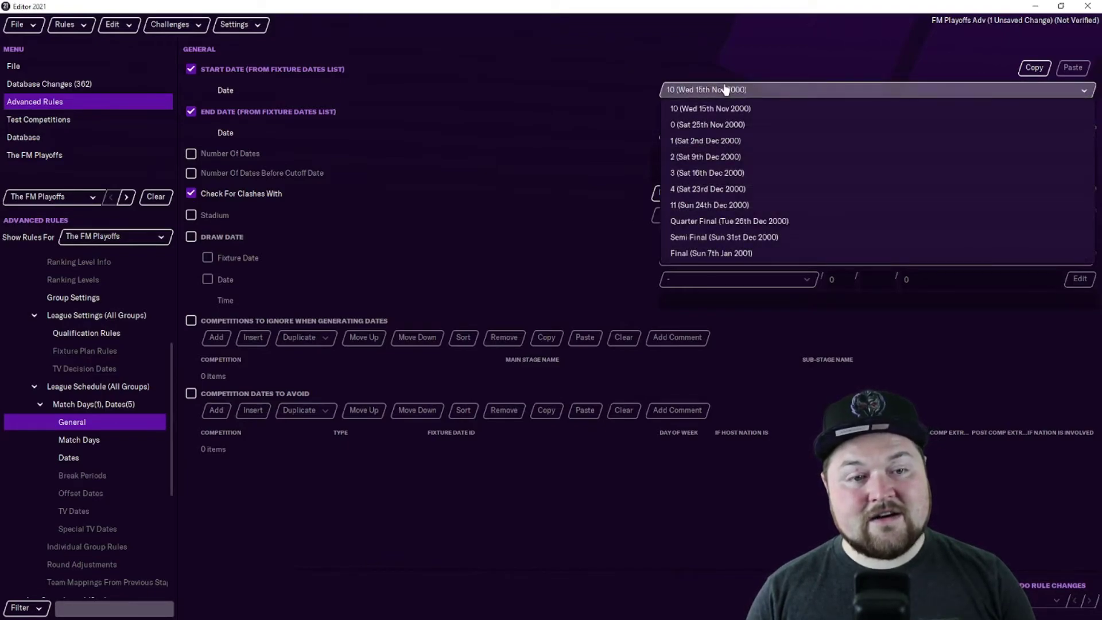
left_click(729, 89)
left_click(712, 132)
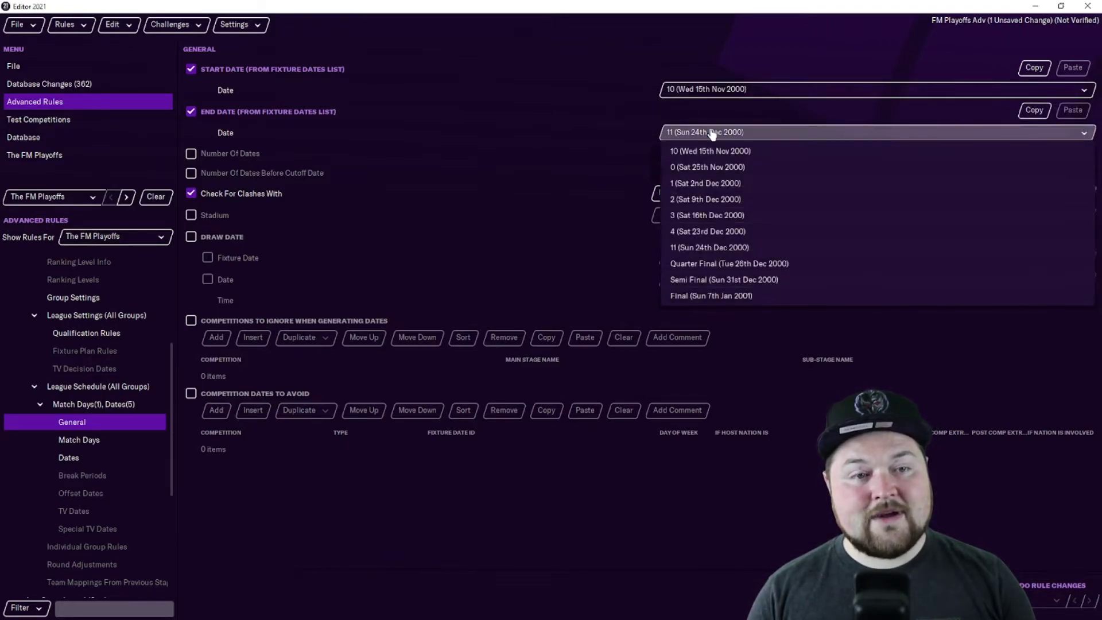
left_click(712, 132)
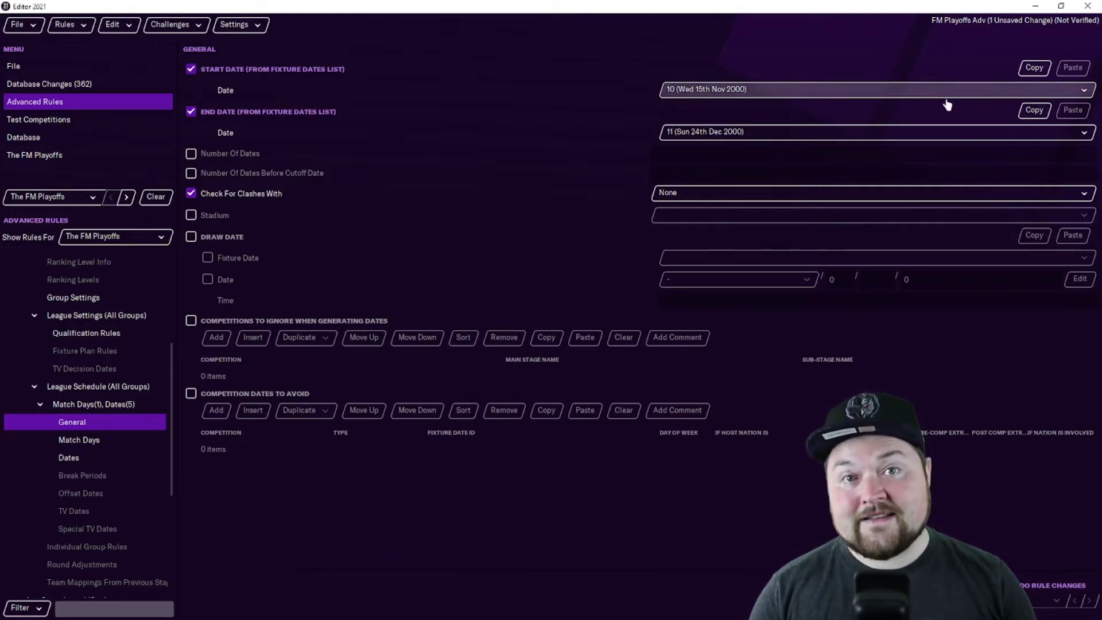
Examine the Fixture Dates list under the fixture times and rules, including the calendar for the first date, without changing it
scroll(95, 459, "down", 4)
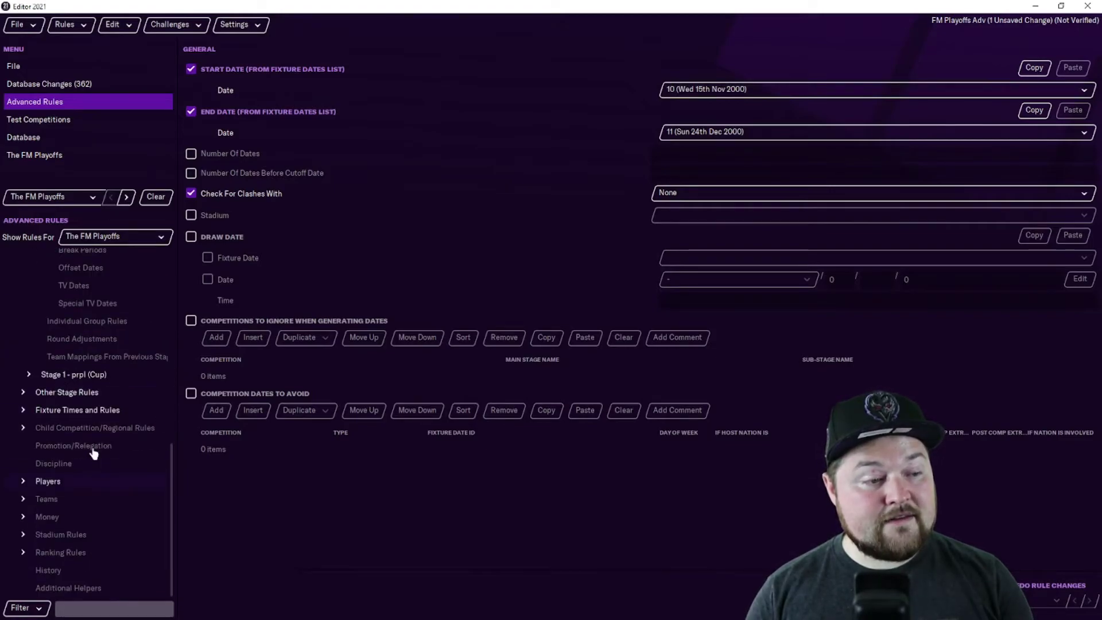
left_click(24, 411)
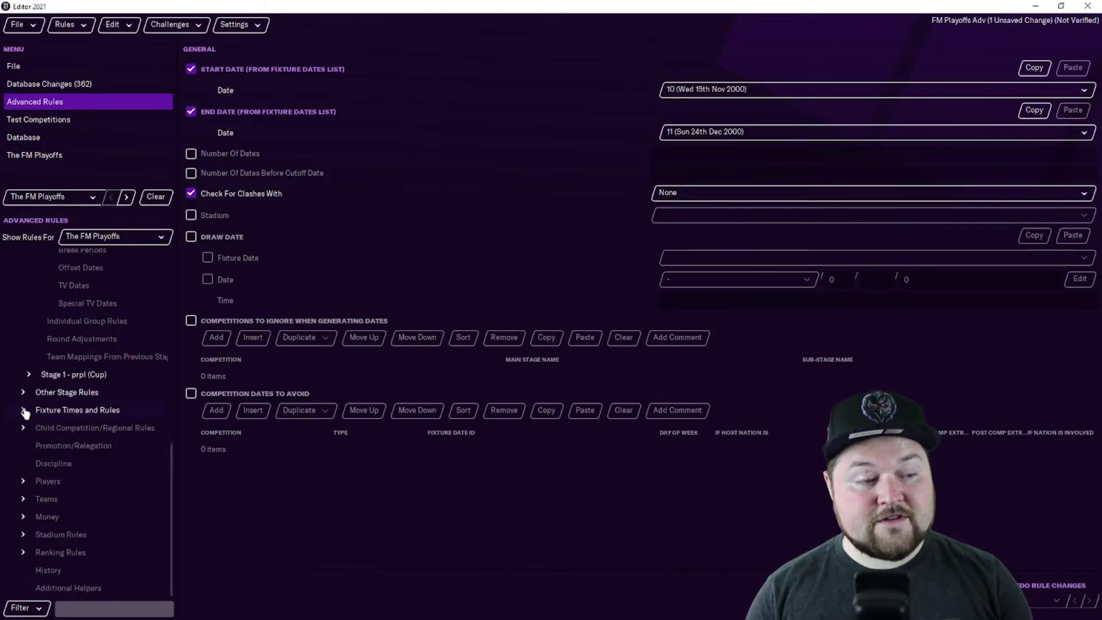
scroll(81, 442, "down", 2)
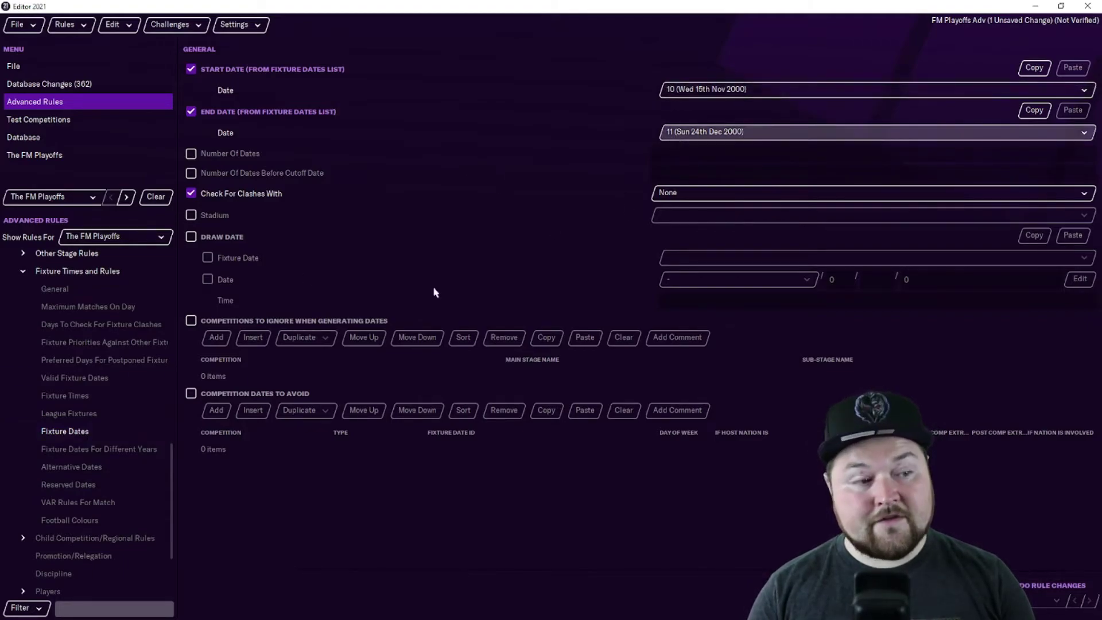
left_click(40, 431)
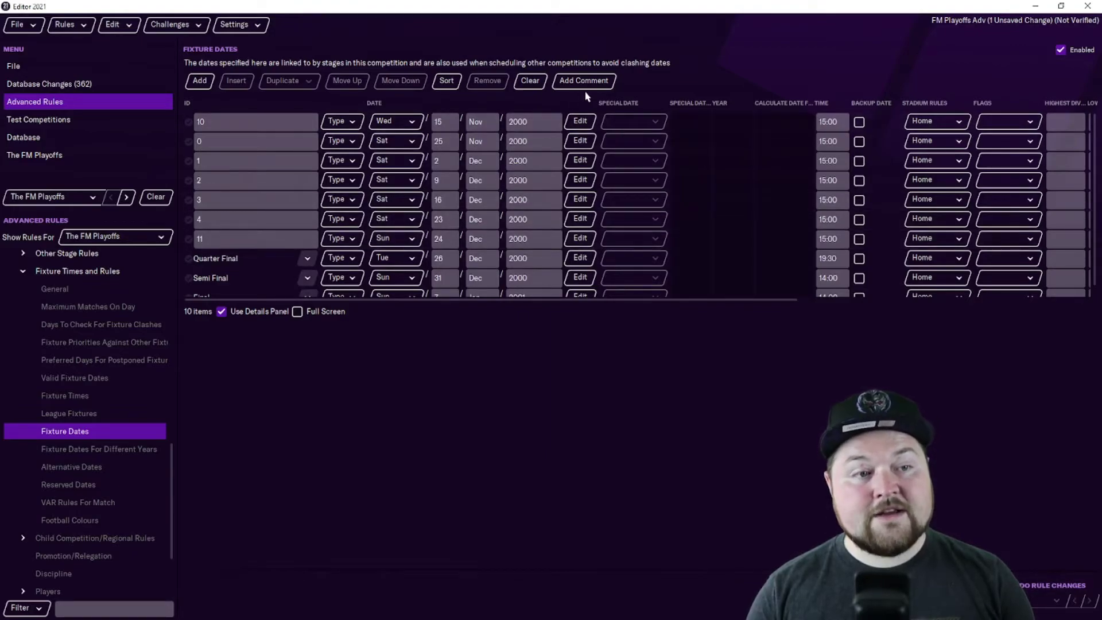
left_click(577, 129)
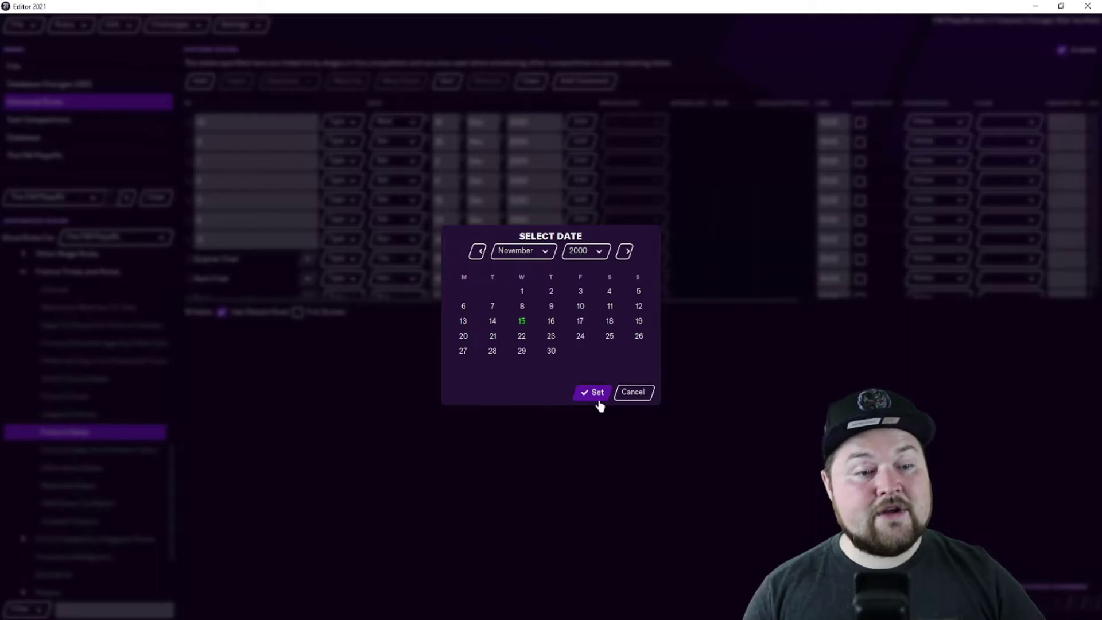
left_click(635, 393)
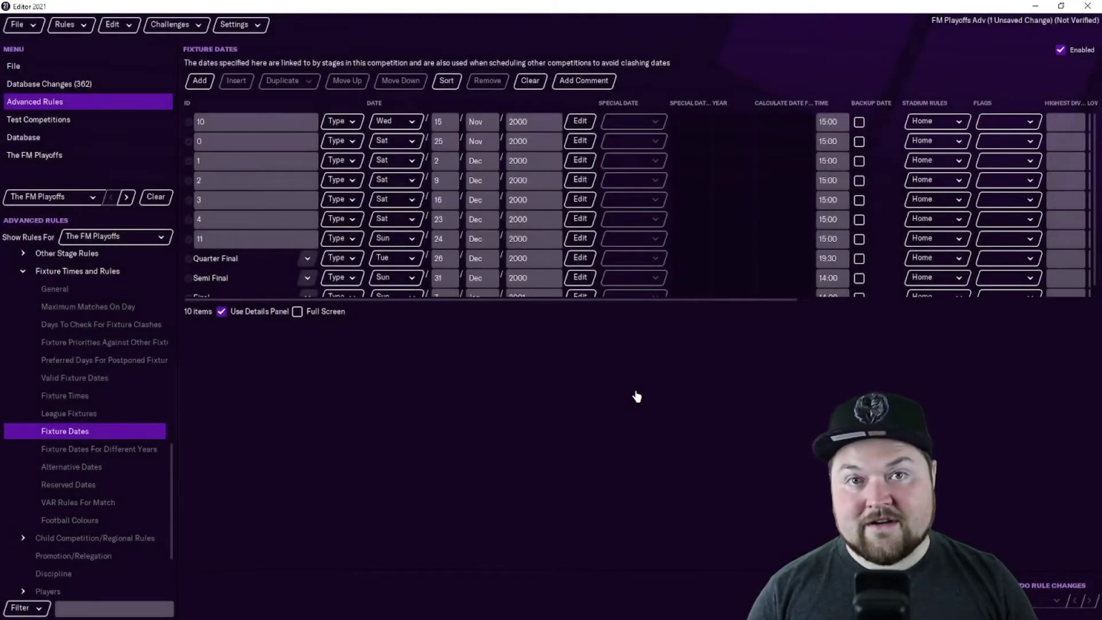
Examine the group stage's league schedule for all groups, covering its general settings, match days and dates
scroll(92, 419, "up", 8)
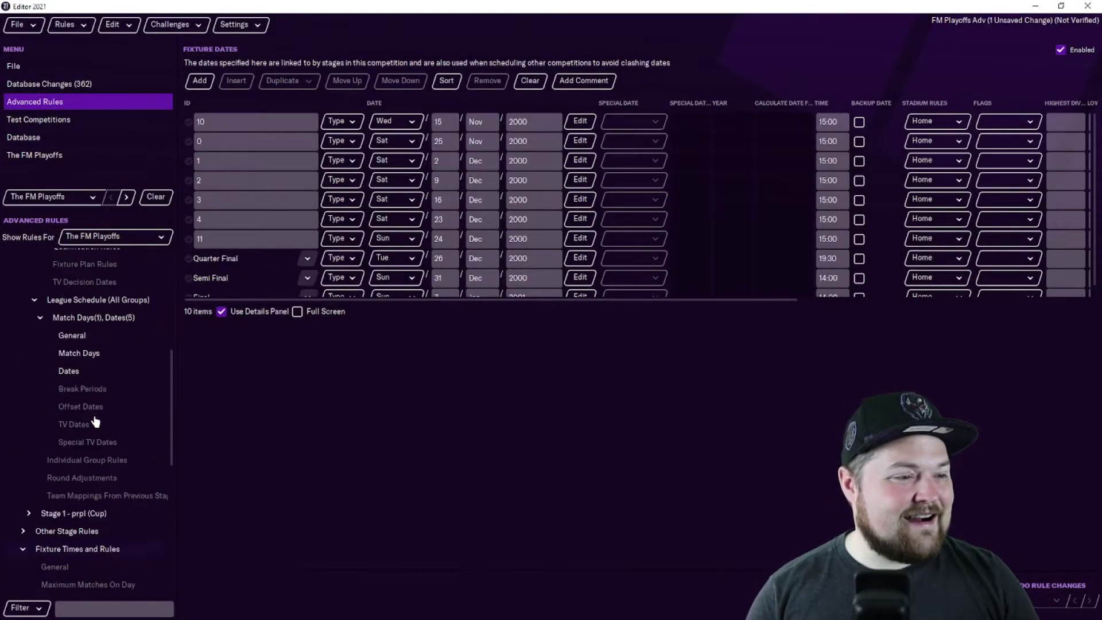
left_click(35, 368)
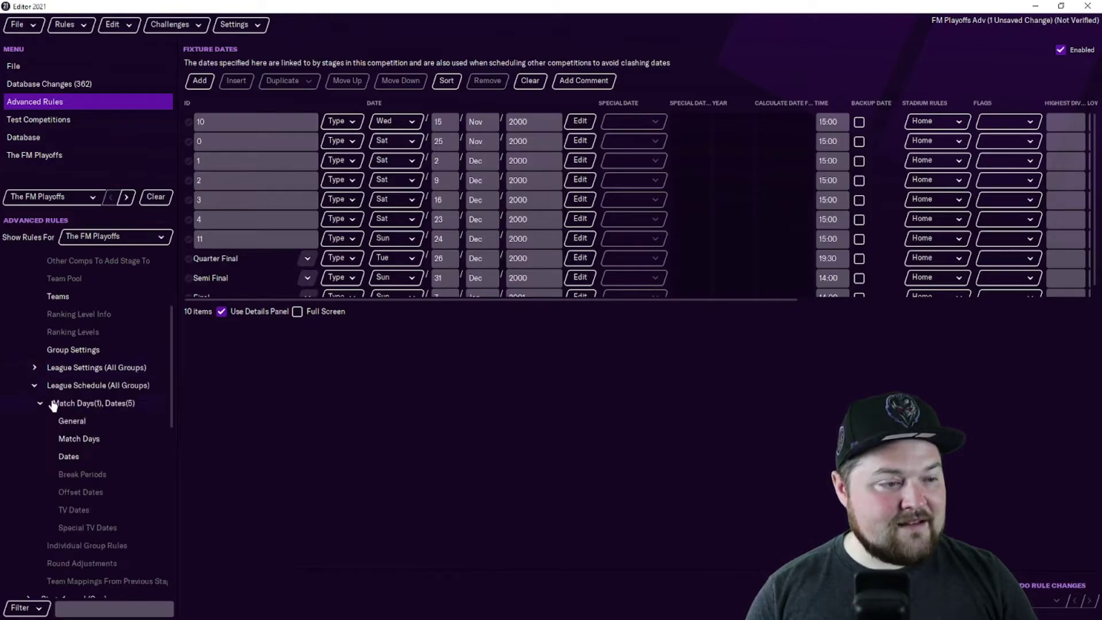
left_click(78, 429)
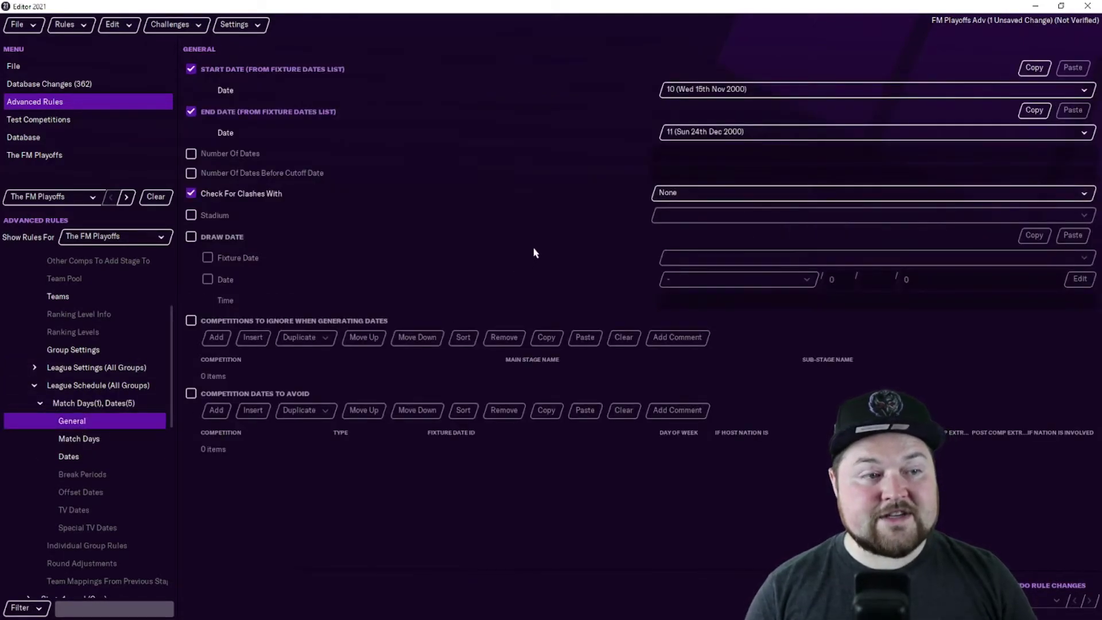
left_click(71, 441)
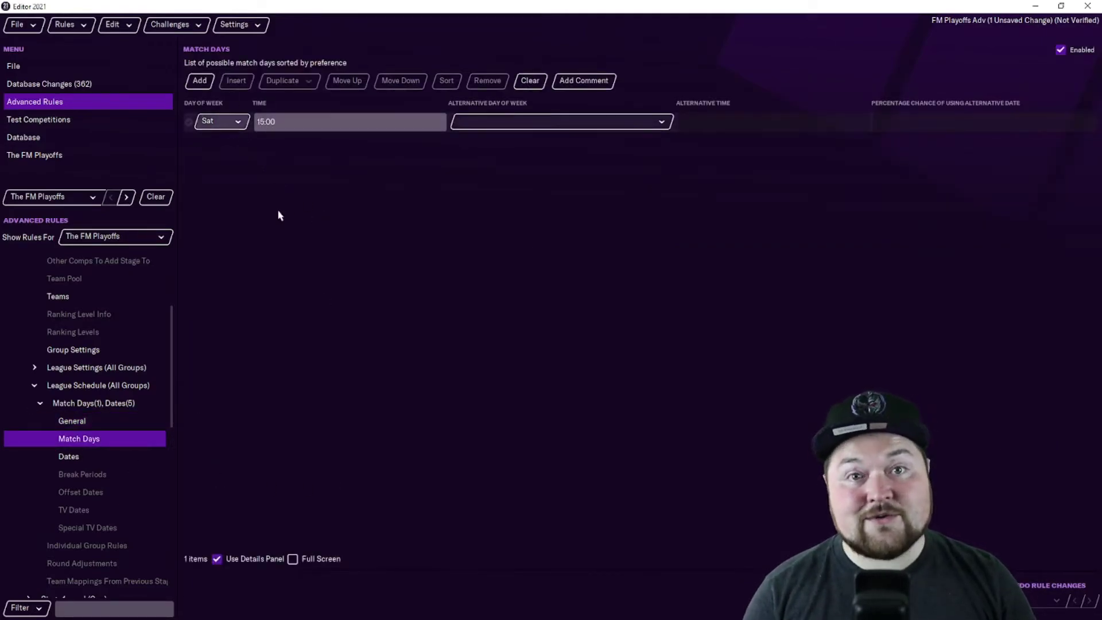
left_click(71, 461)
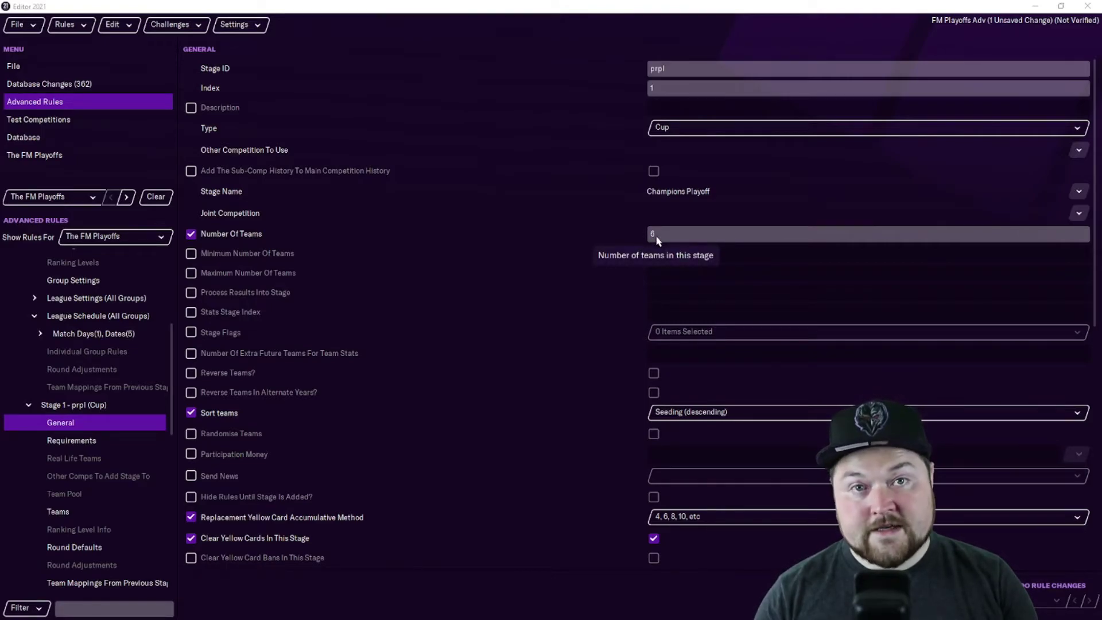
Examine the general settings and the requirements of the cup stage, Stage 1 - prpl
scroll(554, 327, "down", 4)
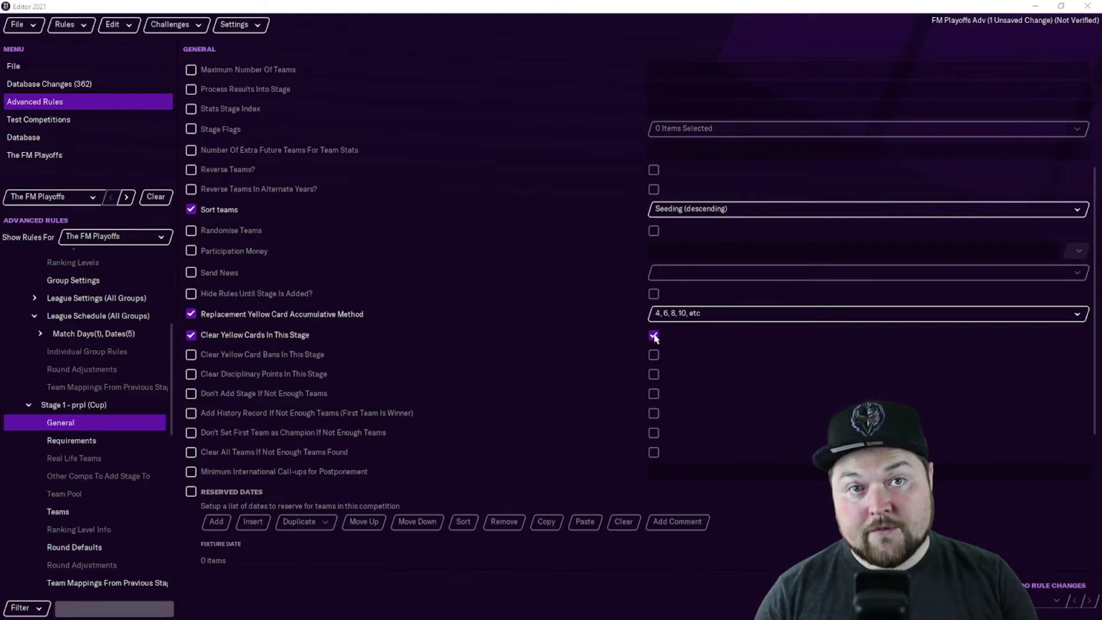
left_click(95, 440)
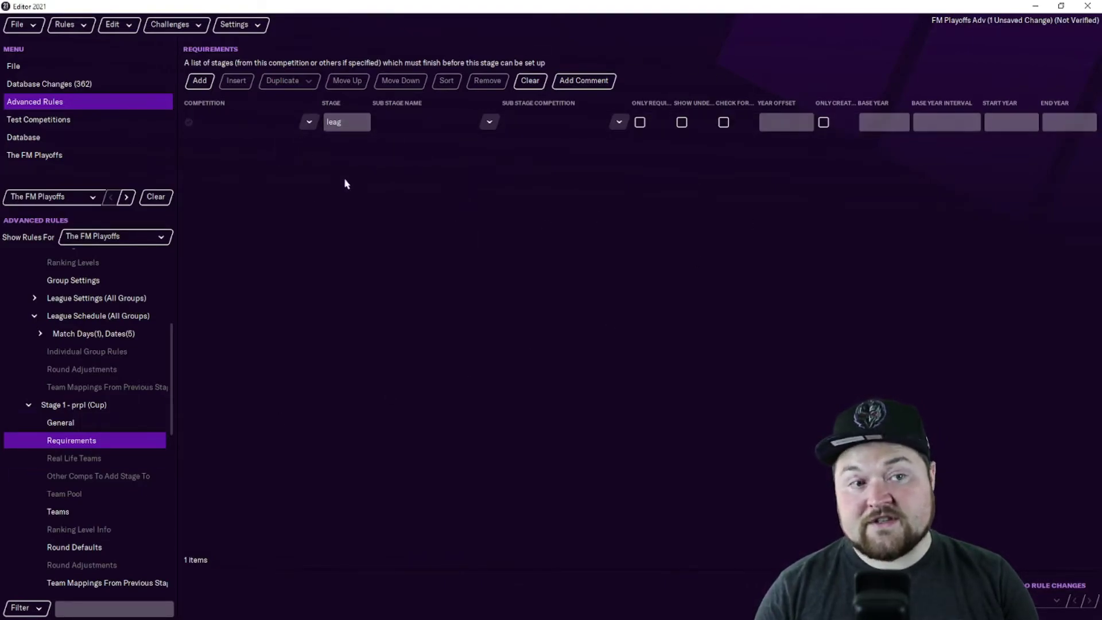
Examine the Stage 1 - prpl team entries that get qualified teams from the league stage, comparing each one's settings and seeding
left_click(85, 511)
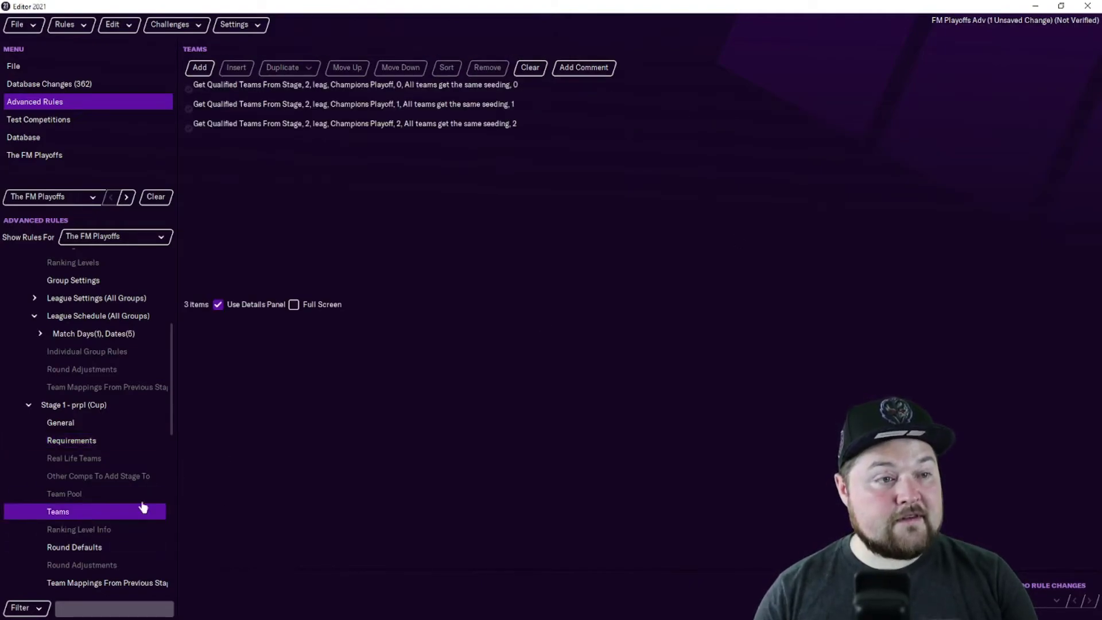
left_click(556, 99)
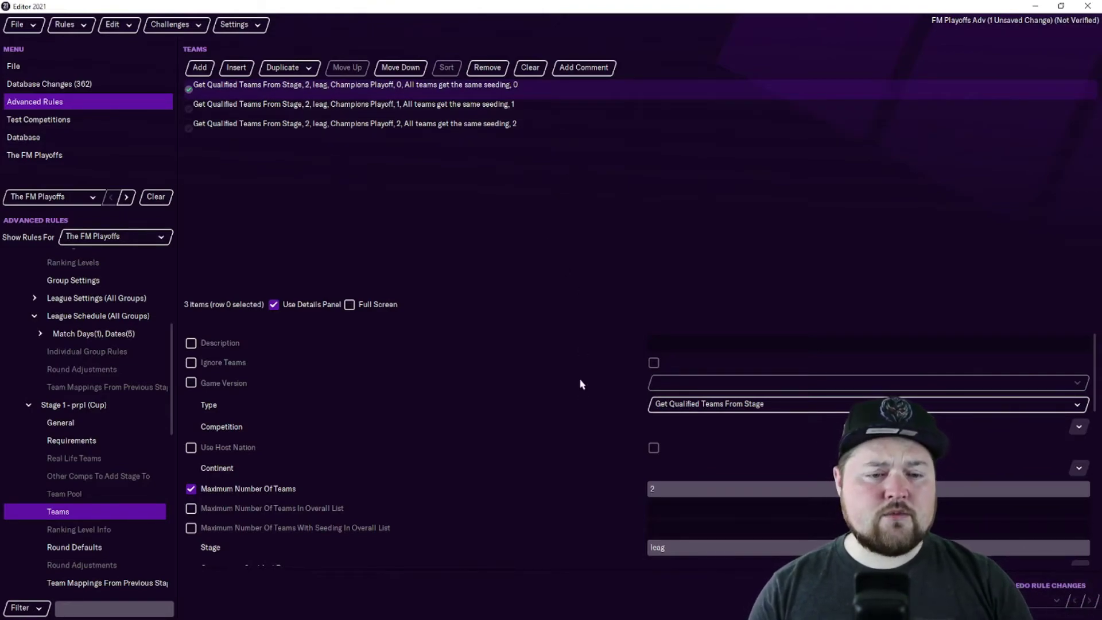
left_click(575, 108)
left_click(572, 126)
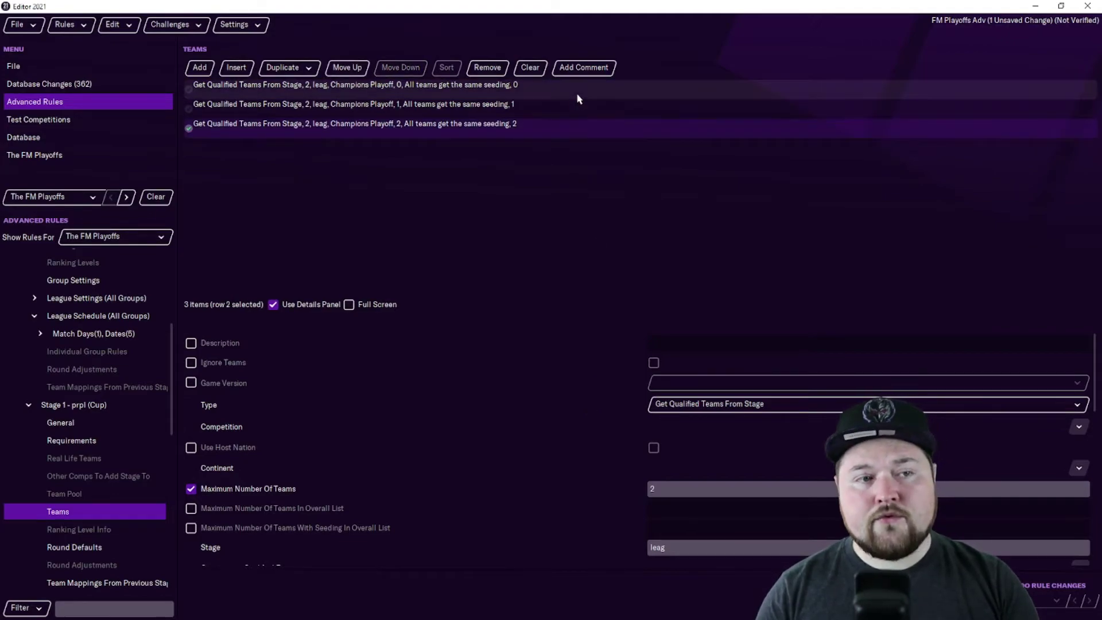
left_click(577, 96)
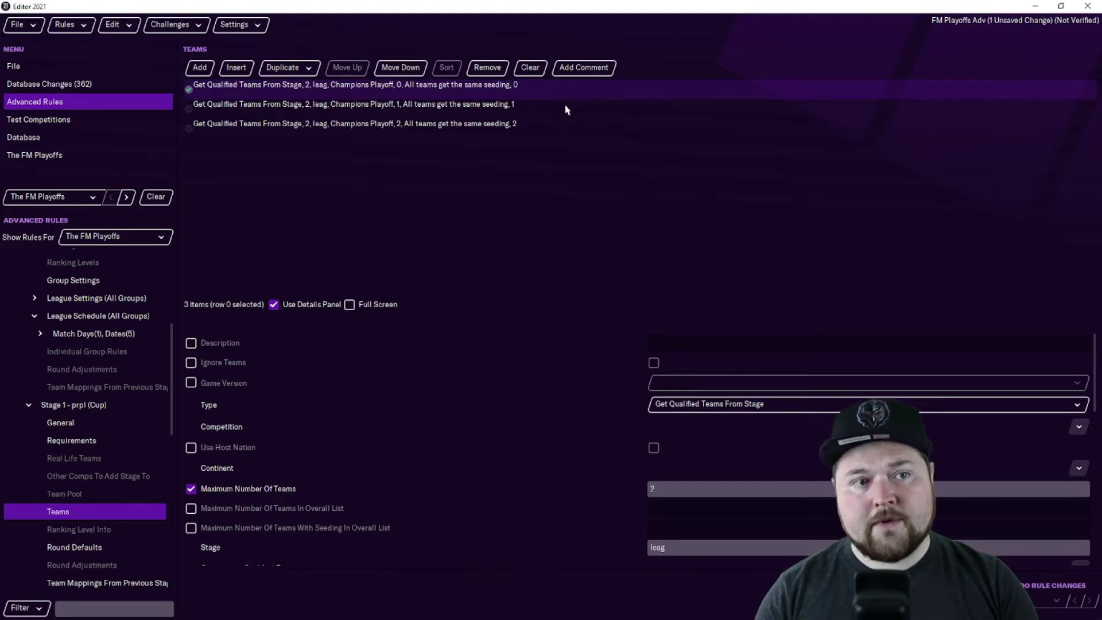
left_click(566, 110)
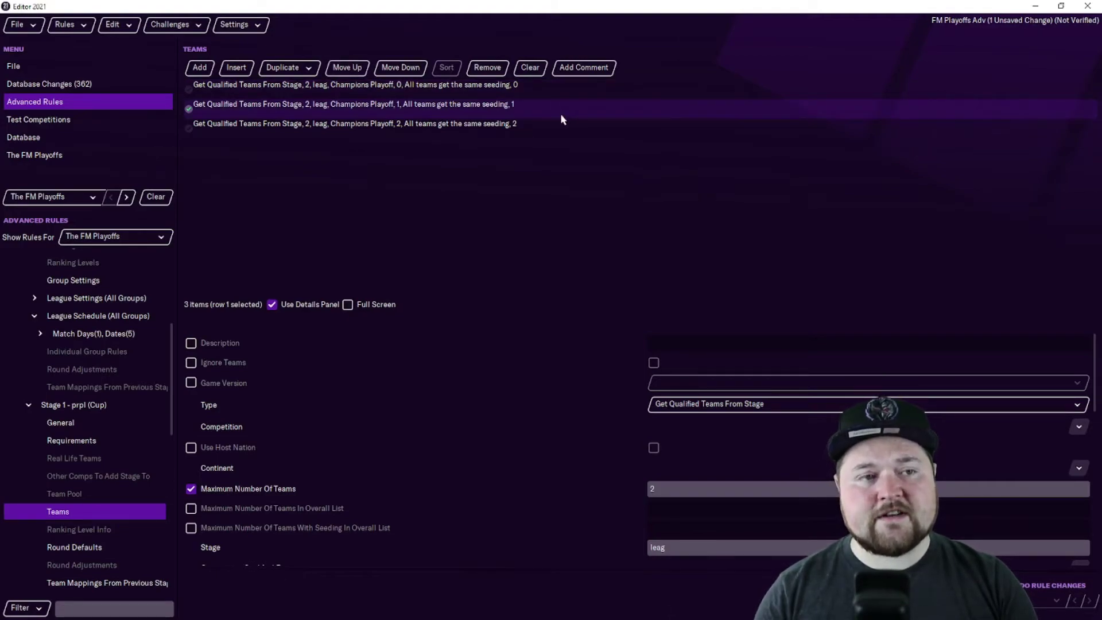
left_click(557, 122)
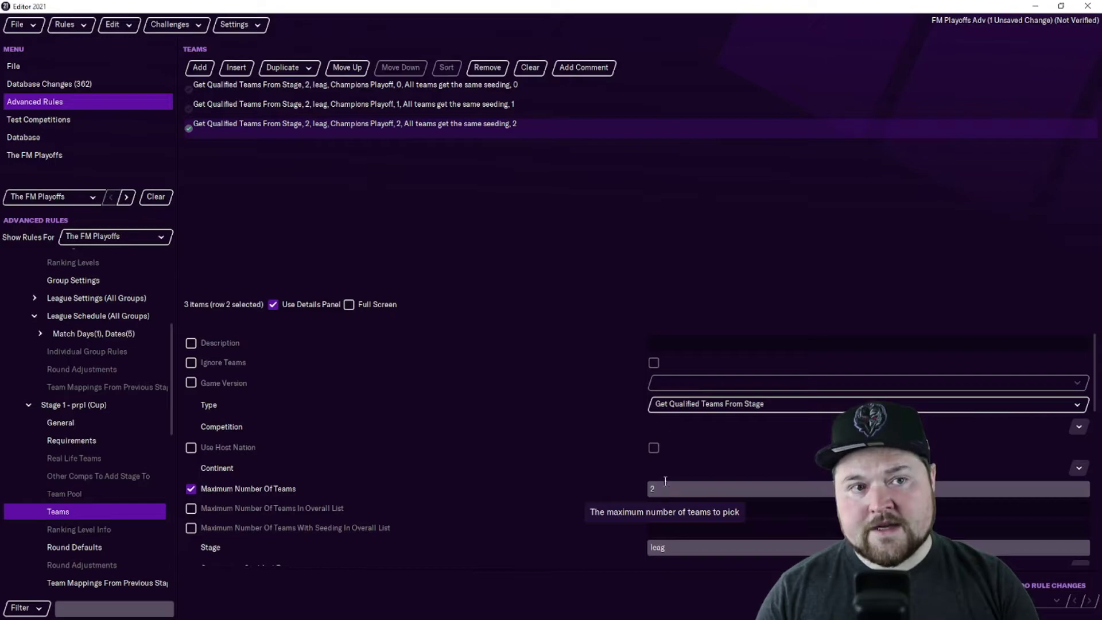
left_click(538, 106)
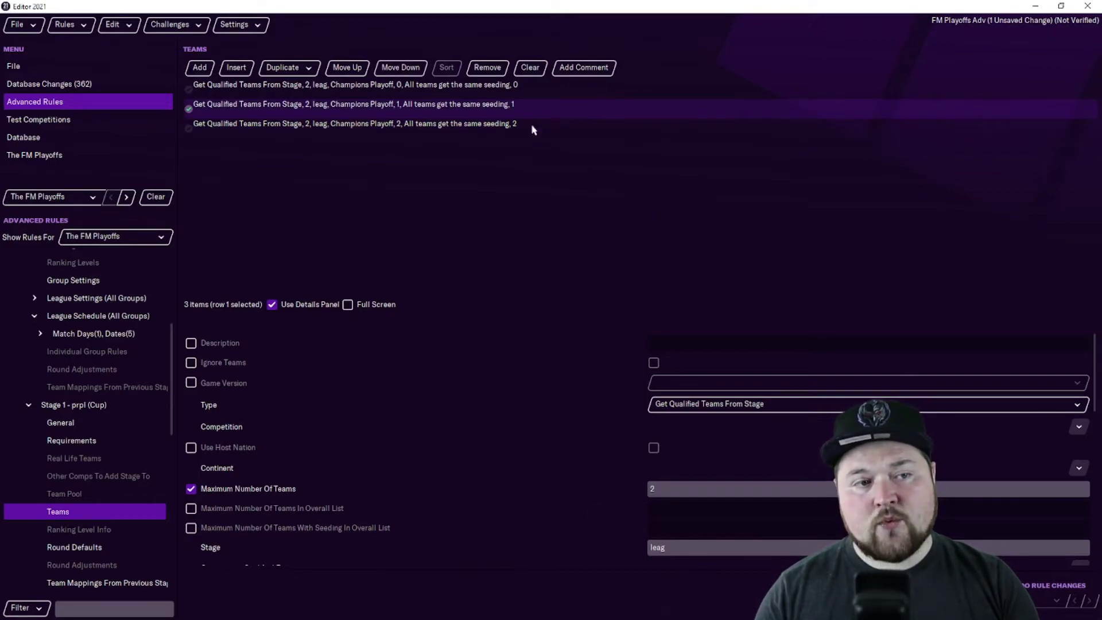
left_click(540, 86)
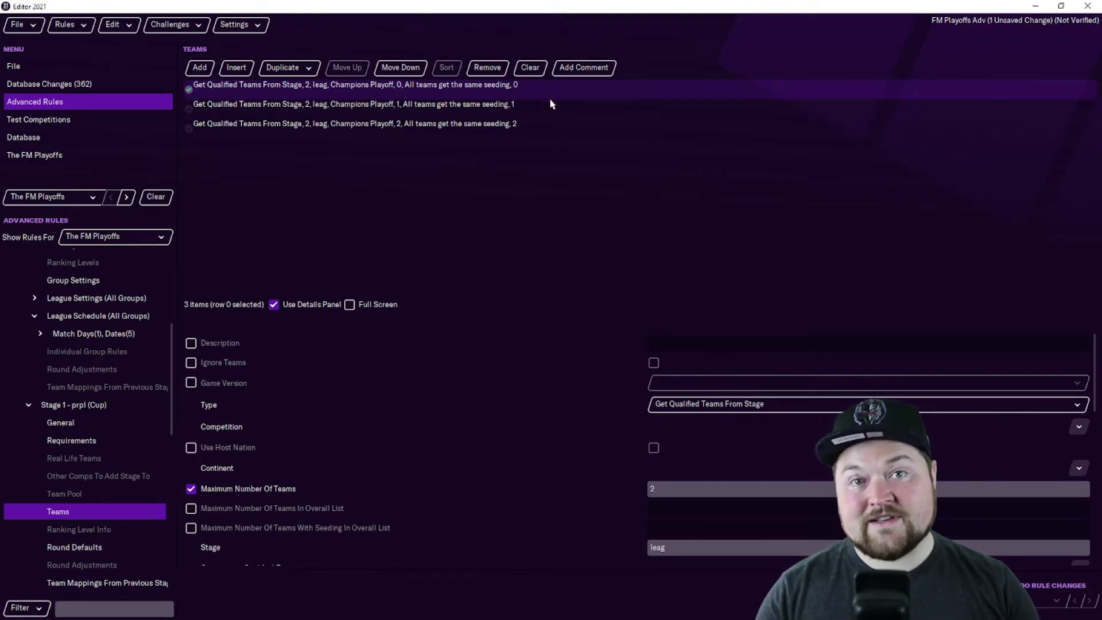
left_click(537, 127)
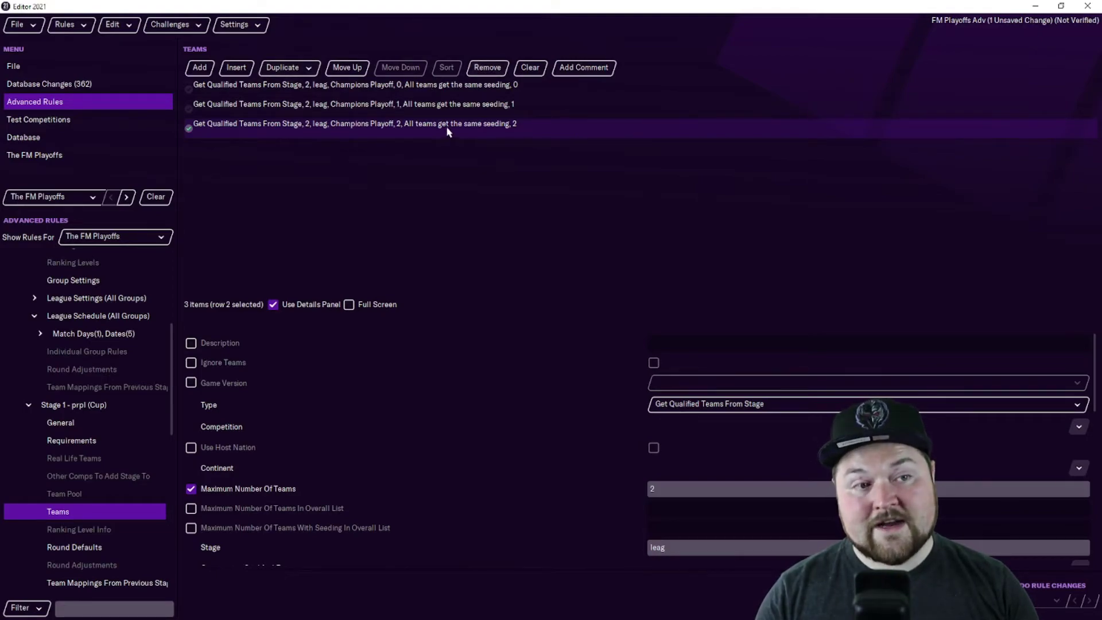
left_click(526, 111)
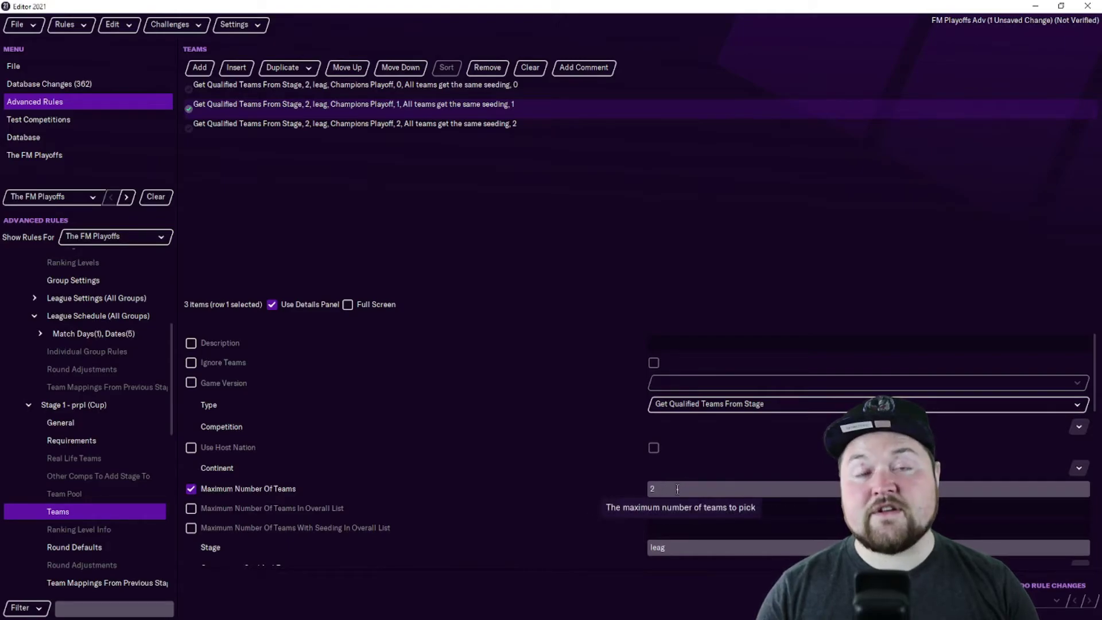
left_click(192, 109, "ctrl")
left_click(643, 87)
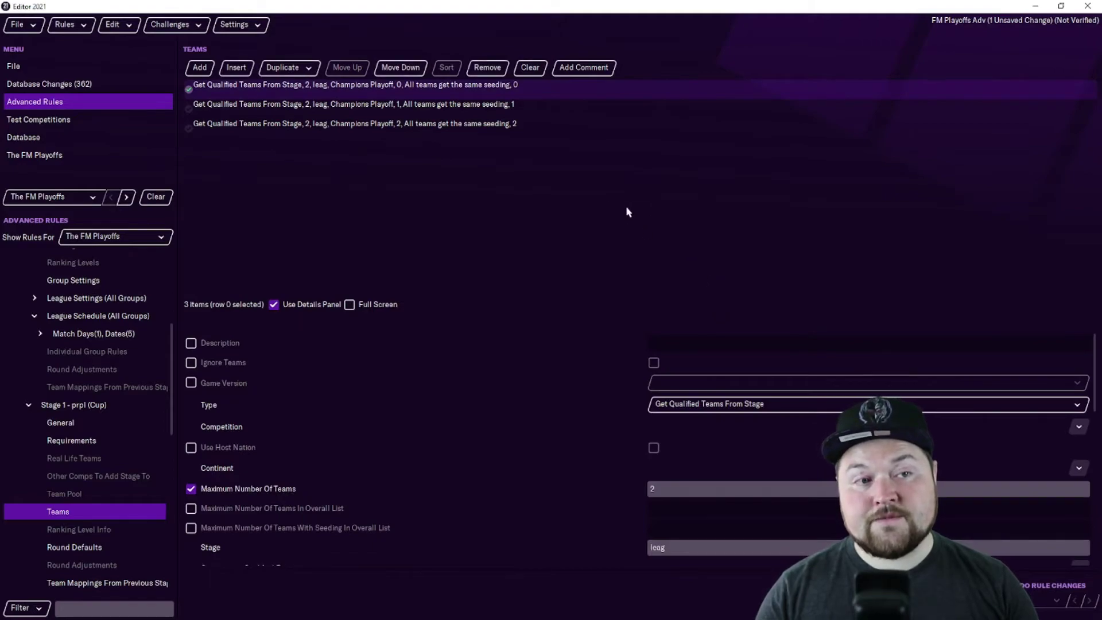
left_click(543, 107)
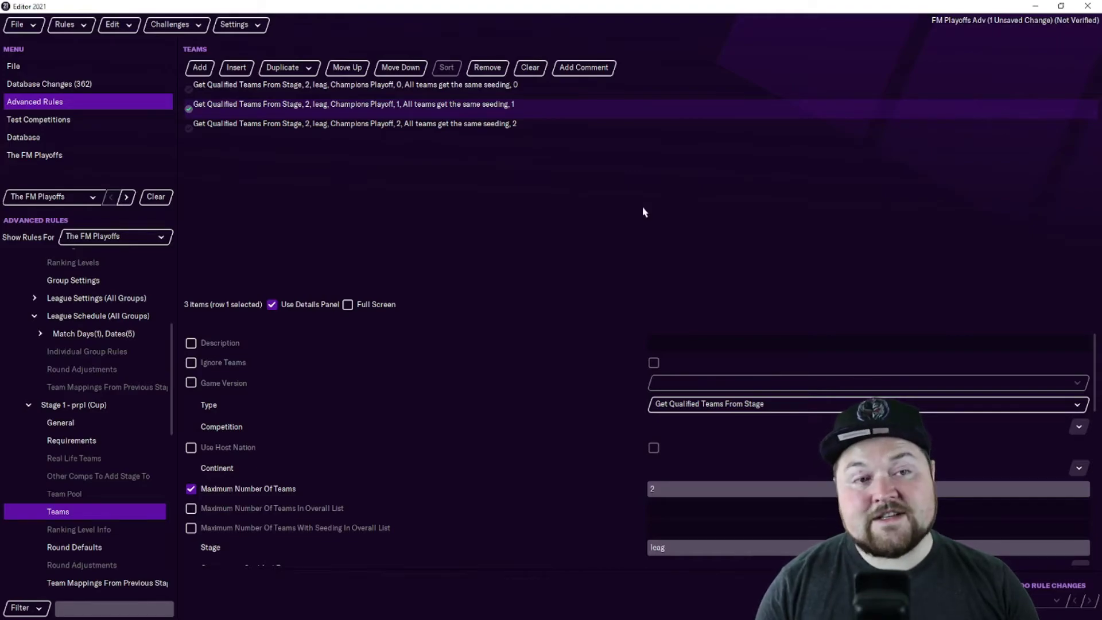
Examine the round defaults of Stage 1 - prpl, including the substitution rules
scroll(55, 508, "down", 3)
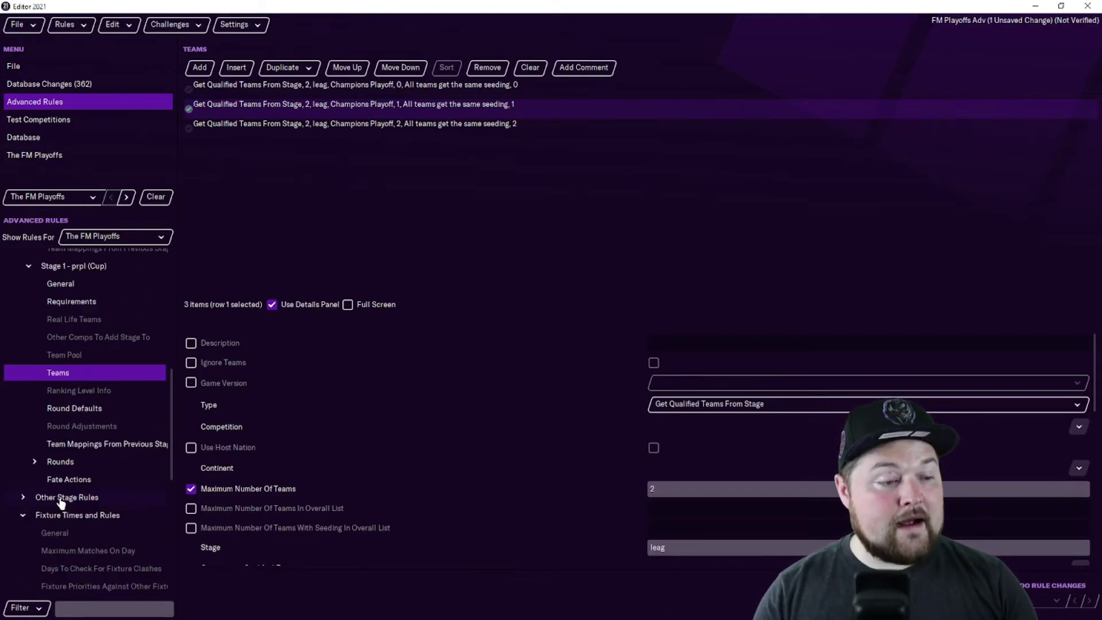
left_click(79, 413)
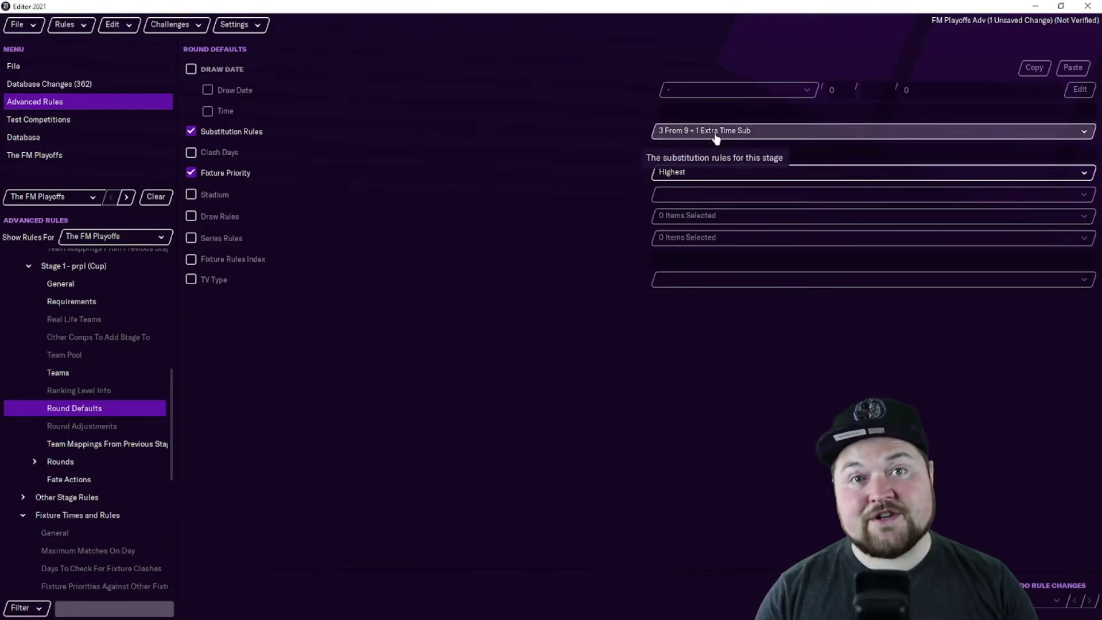
Examine the list of rounds in Stage 1 - prpl and the general settings of the Quarter Final round
left_click(34, 462)
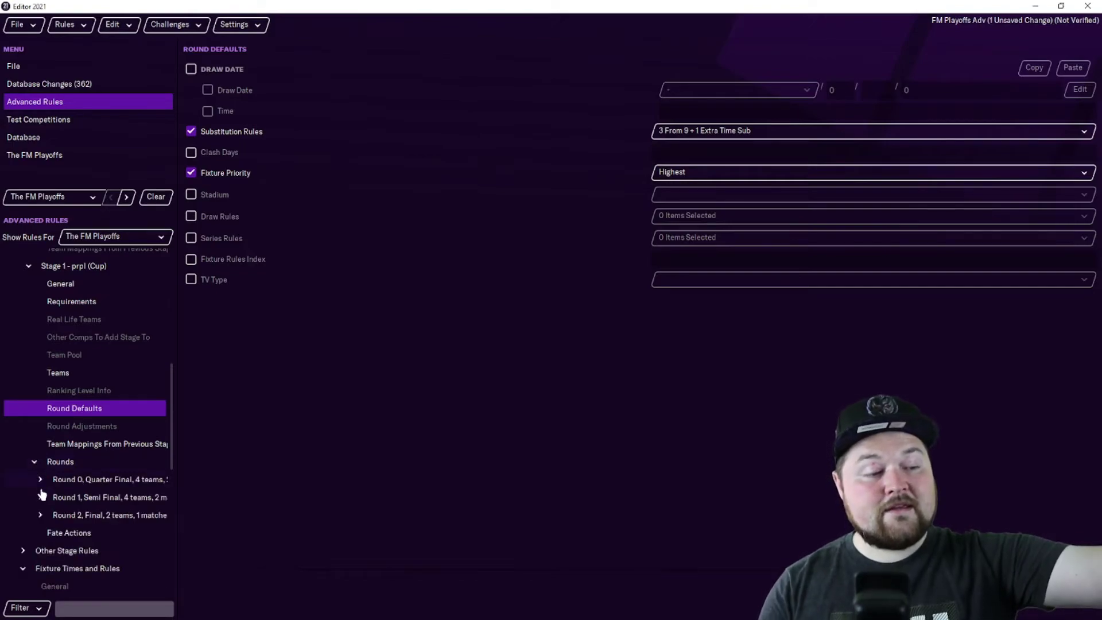
left_click(73, 466)
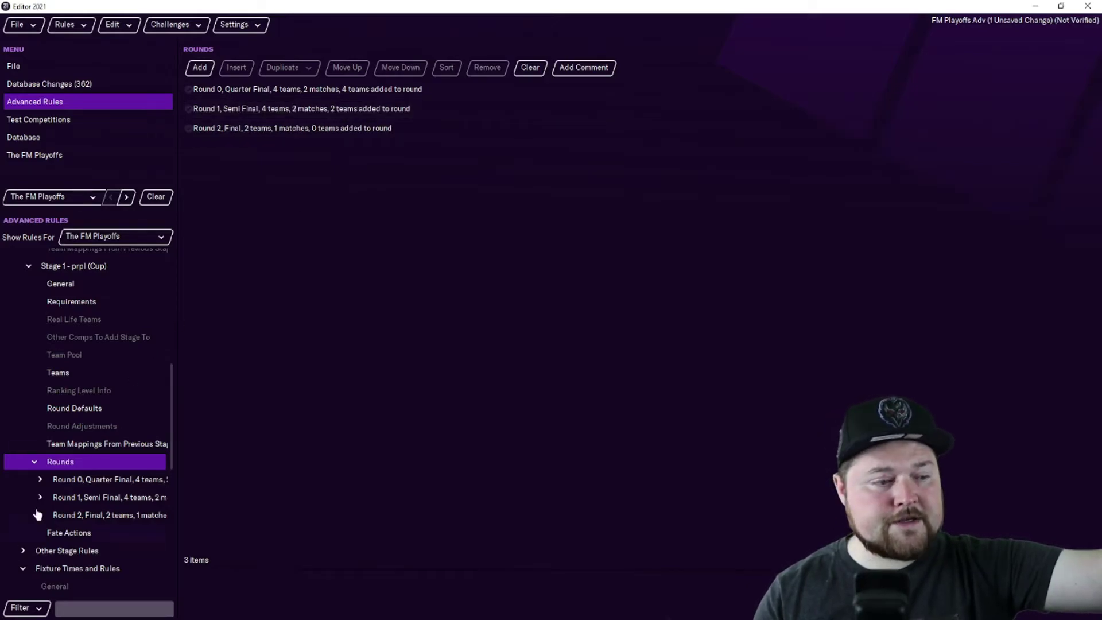
left_click(40, 480)
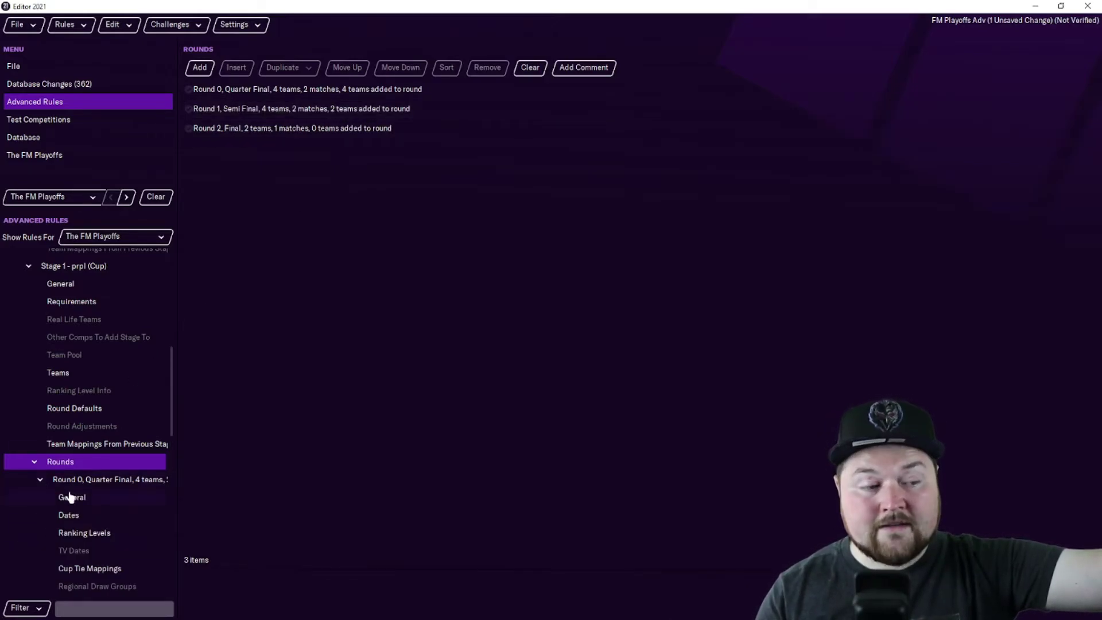
left_click(70, 498)
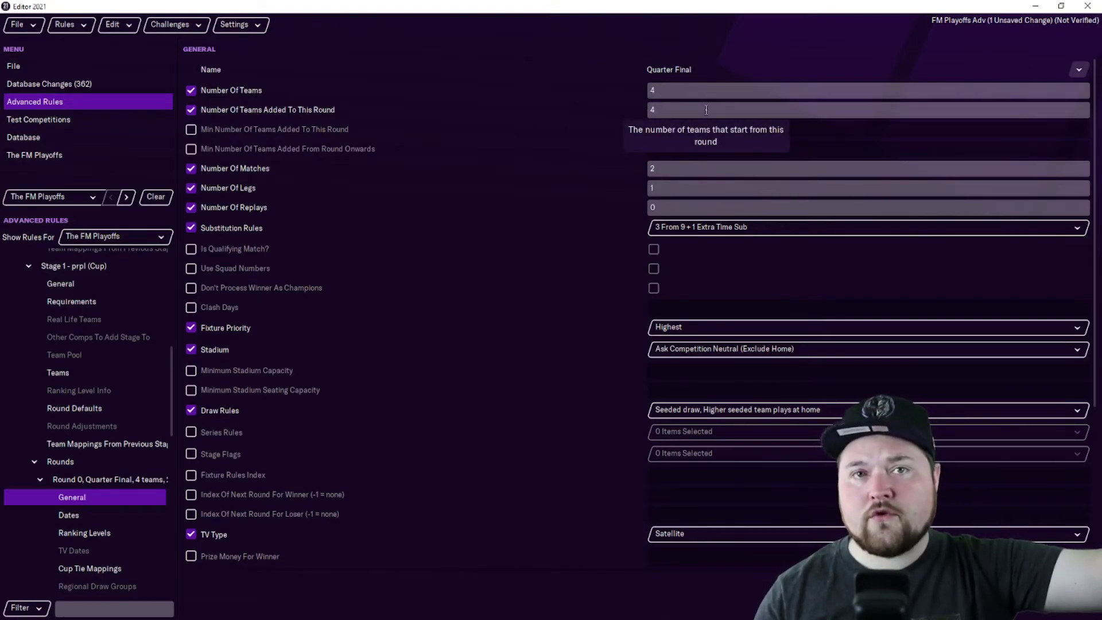
Compare the general settings of the Semi Final round with those of the Quarter Final round in Stage 1 - prpl
left_click(40, 480)
left_click(40, 498)
left_click(53, 516)
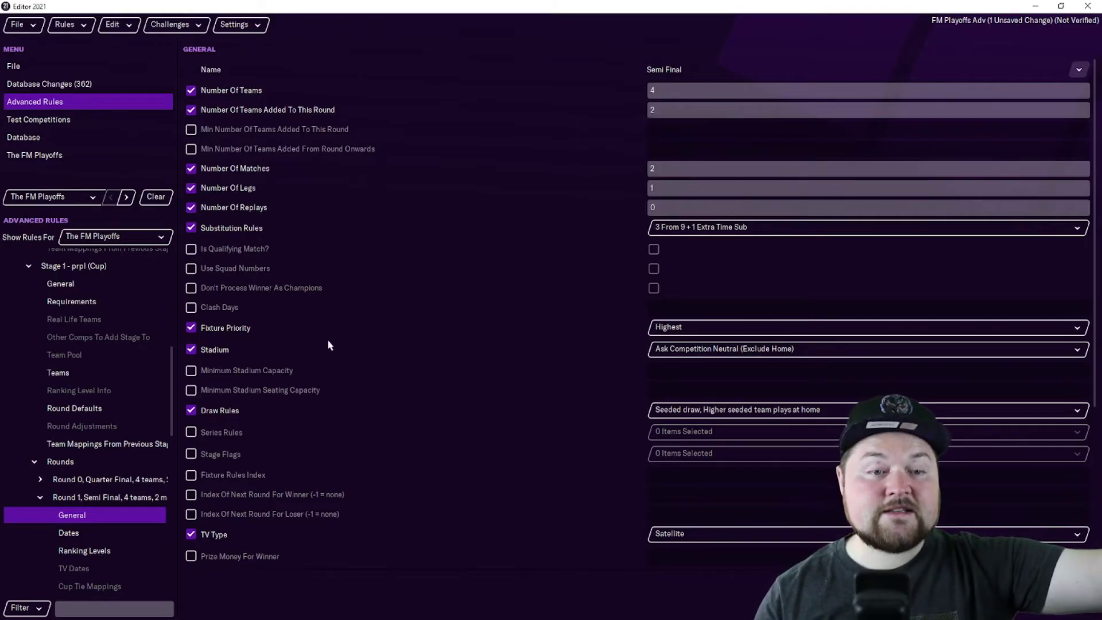
scroll(92, 436, "down", 4)
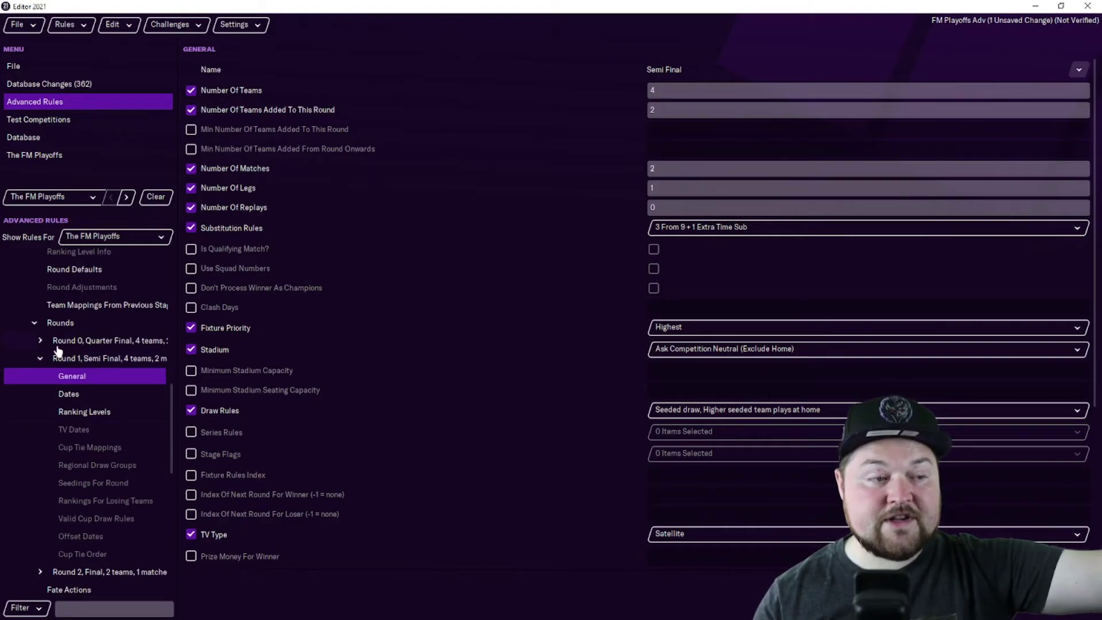
left_click(40, 340)
left_click(71, 361)
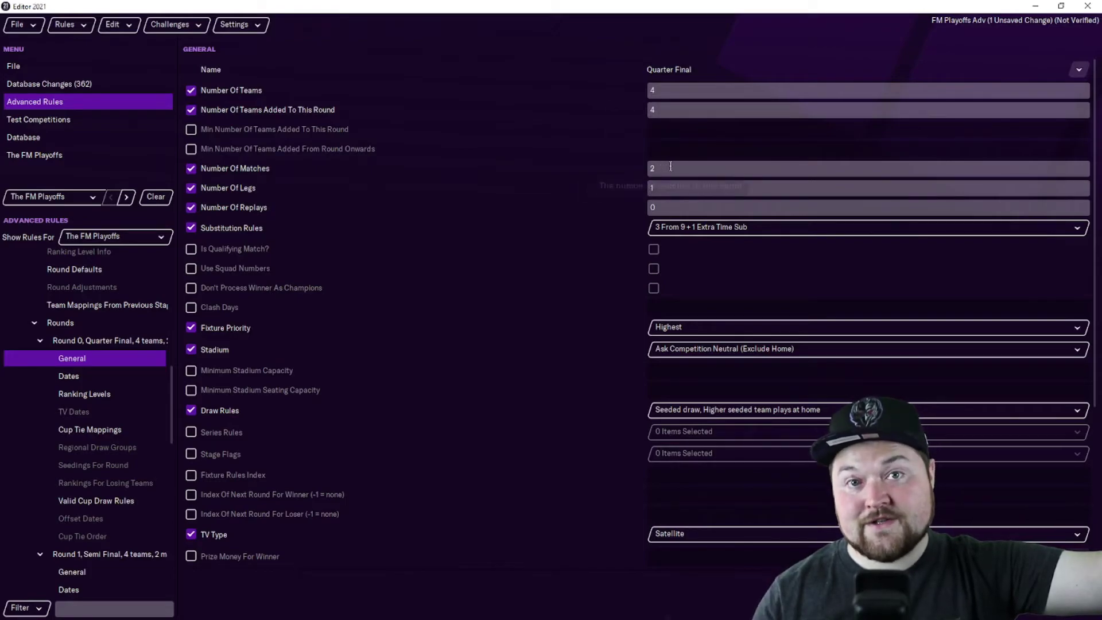
Examine the cup tie mappings and the valid cup draw rules of the Quarter Final round
scroll(148, 452, "down", 2)
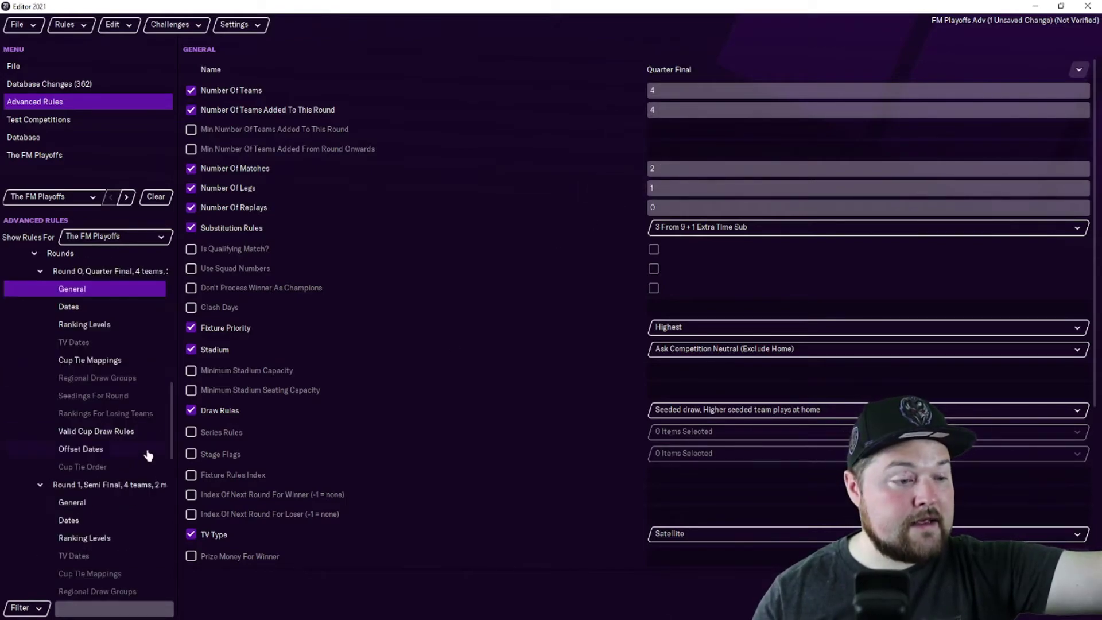
left_click(78, 360)
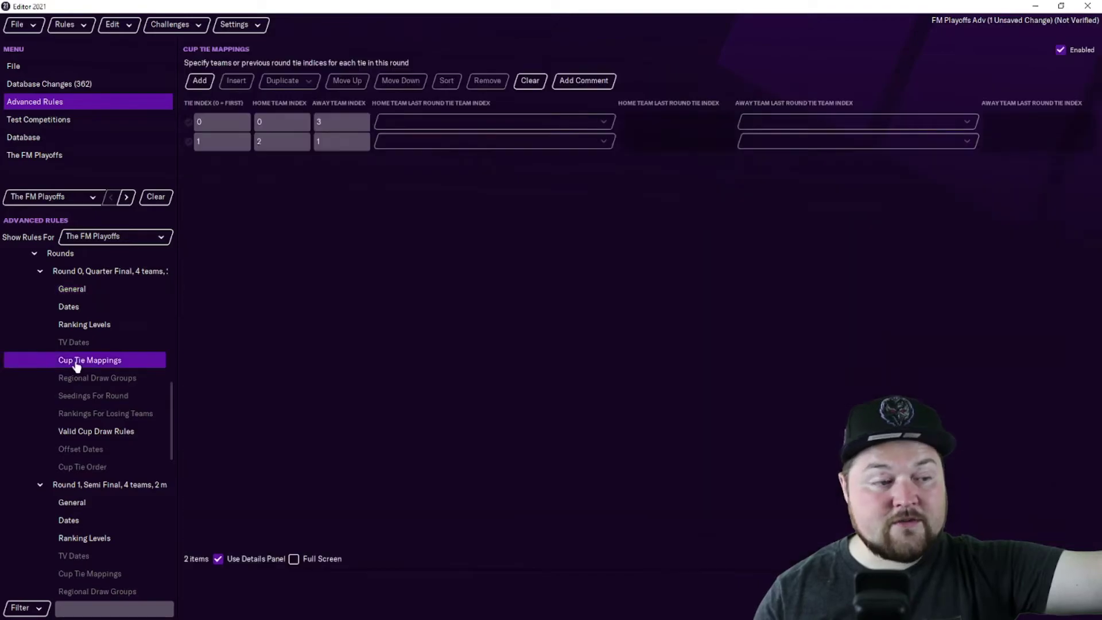
left_click(82, 431)
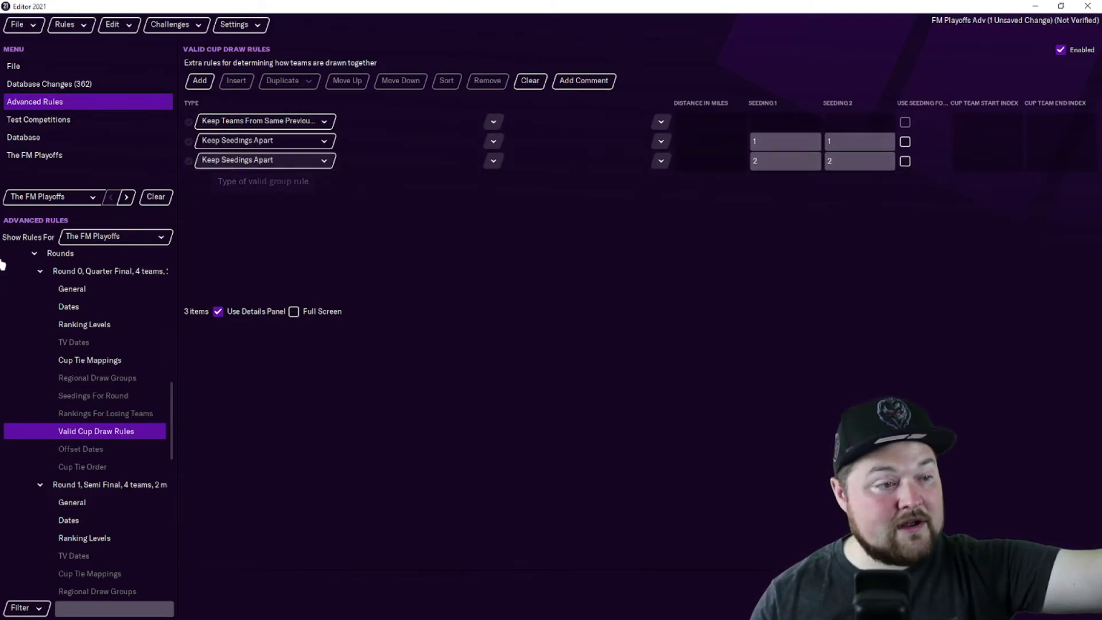
left_click(40, 271)
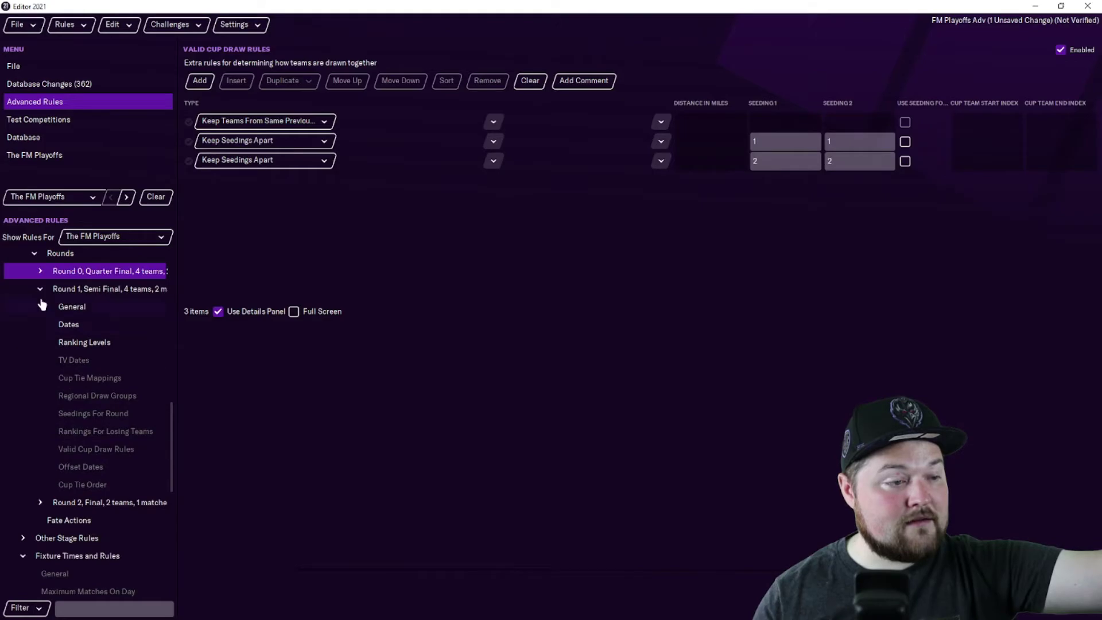
Examine the general settings of the Final round in the cup stage
left_click(40, 289)
left_click(40, 307)
left_click(63, 325)
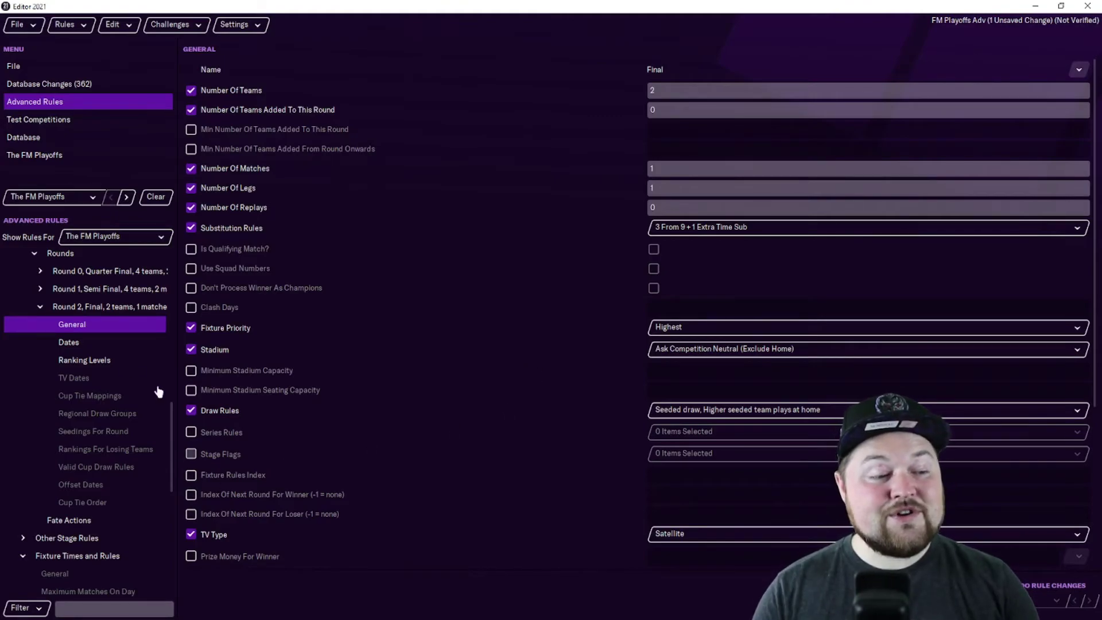
Examine the details of the cup stage's fate action that sets the league fate for the winner of the Final
left_click(89, 522)
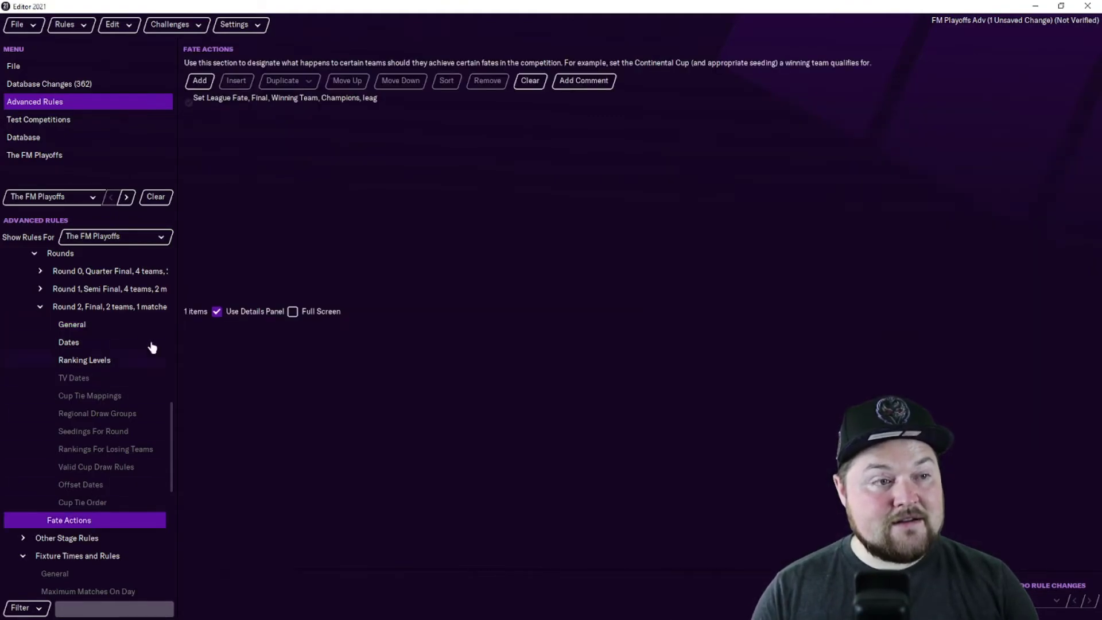
left_click(264, 109)
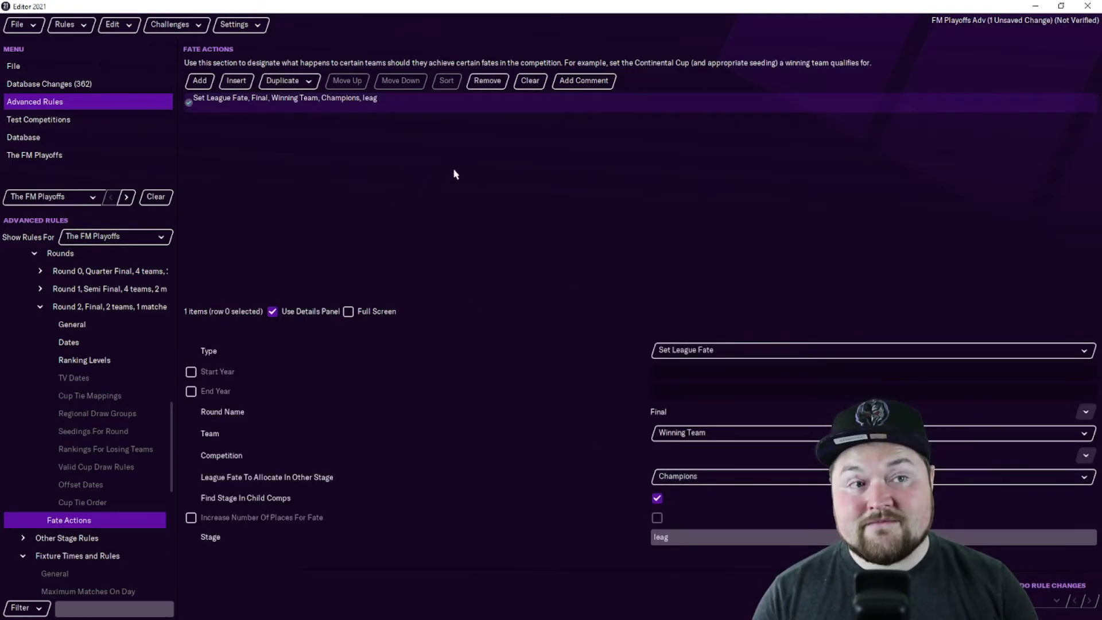
left_click(189, 103)
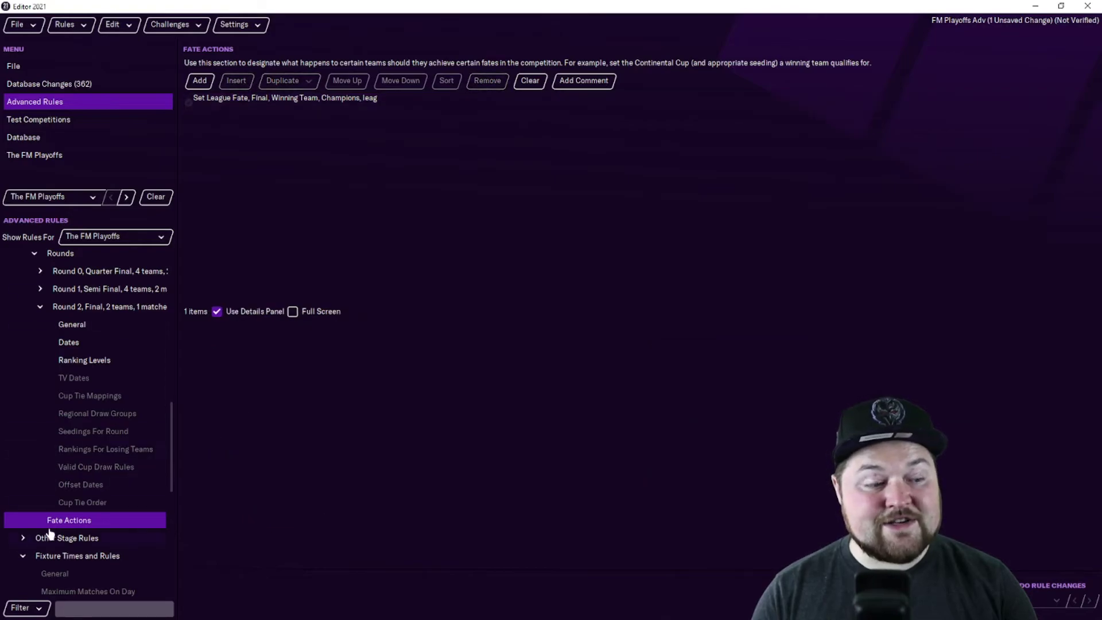
Examine the competition's fixture dates, including the details of the Quarter Final entry and the options for duplicating it
scroll(108, 447, "down", 3)
scroll(108, 447, "down", 3)
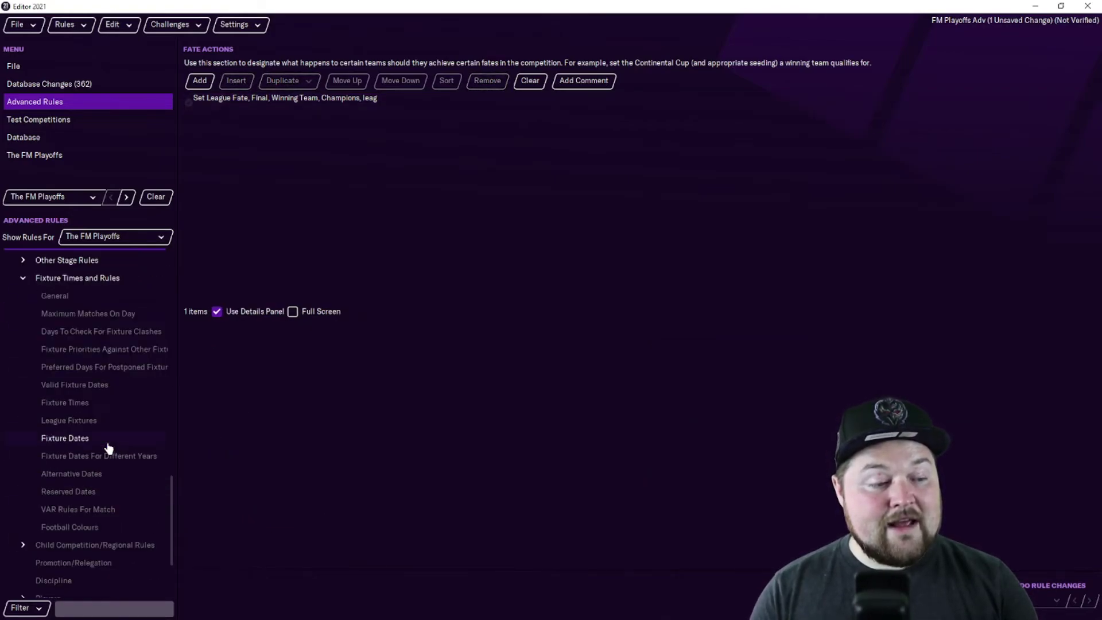
left_click(89, 439)
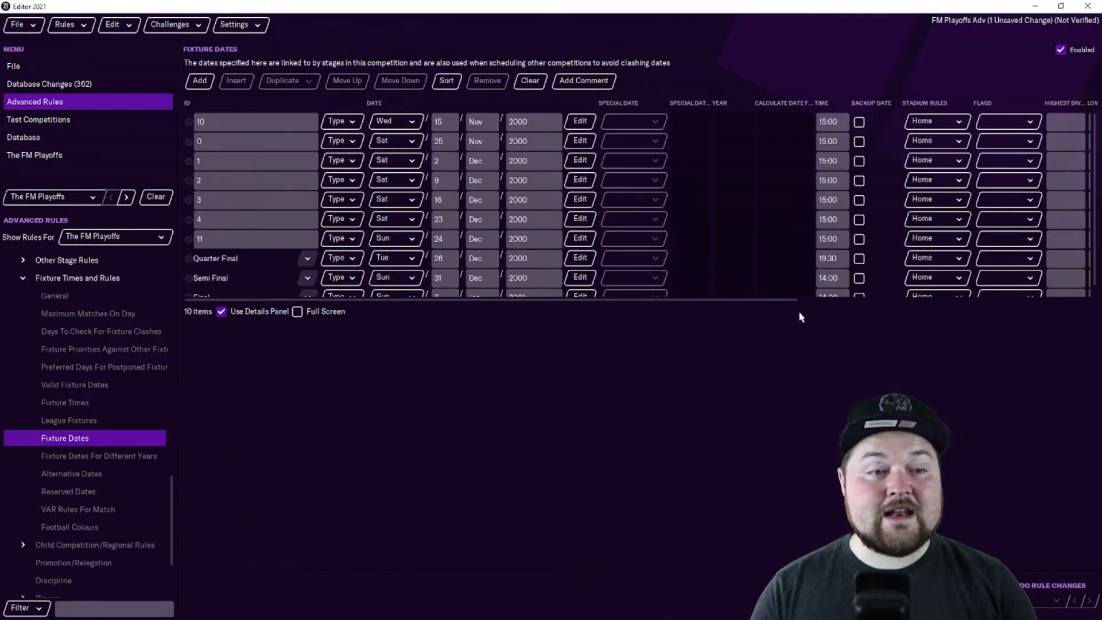
scroll(728, 226, "down", 1)
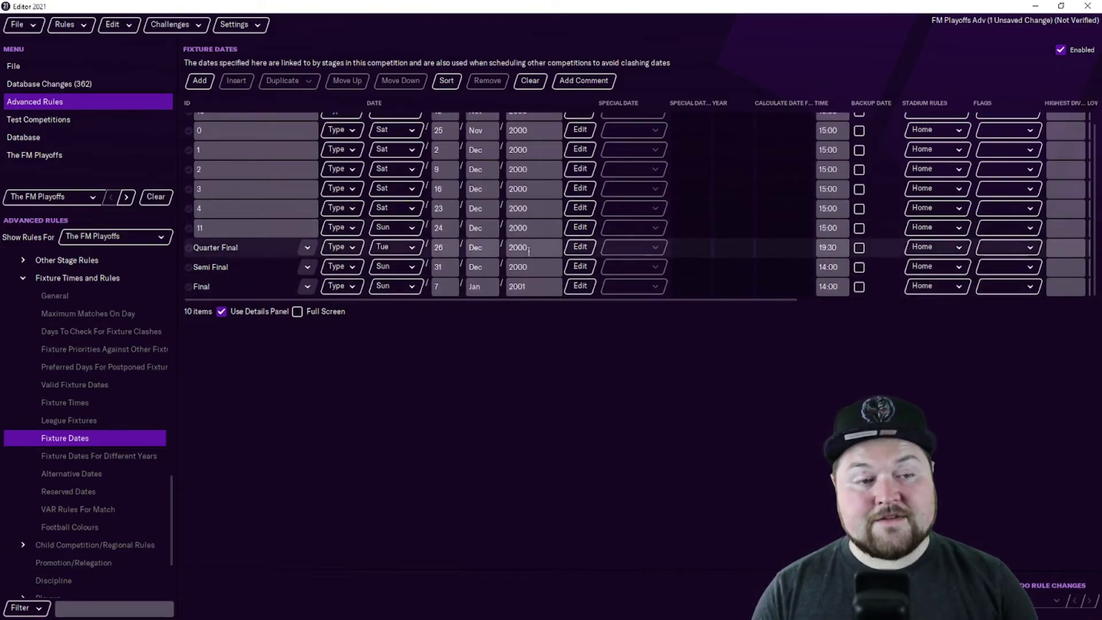
left_click(189, 248)
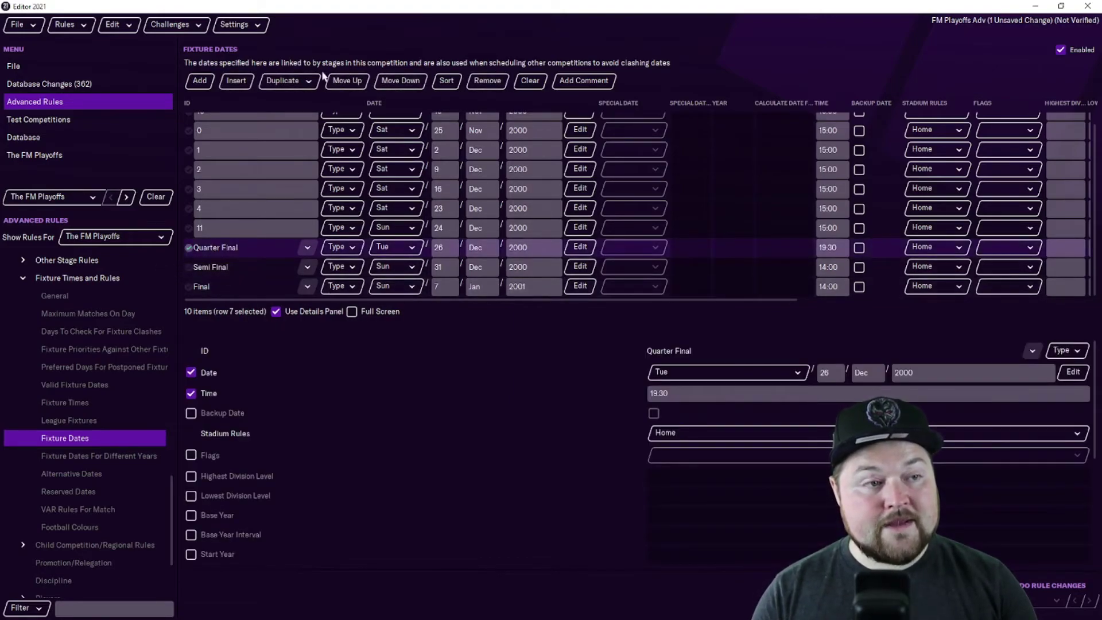
left_click(290, 81)
left_click(700, 79)
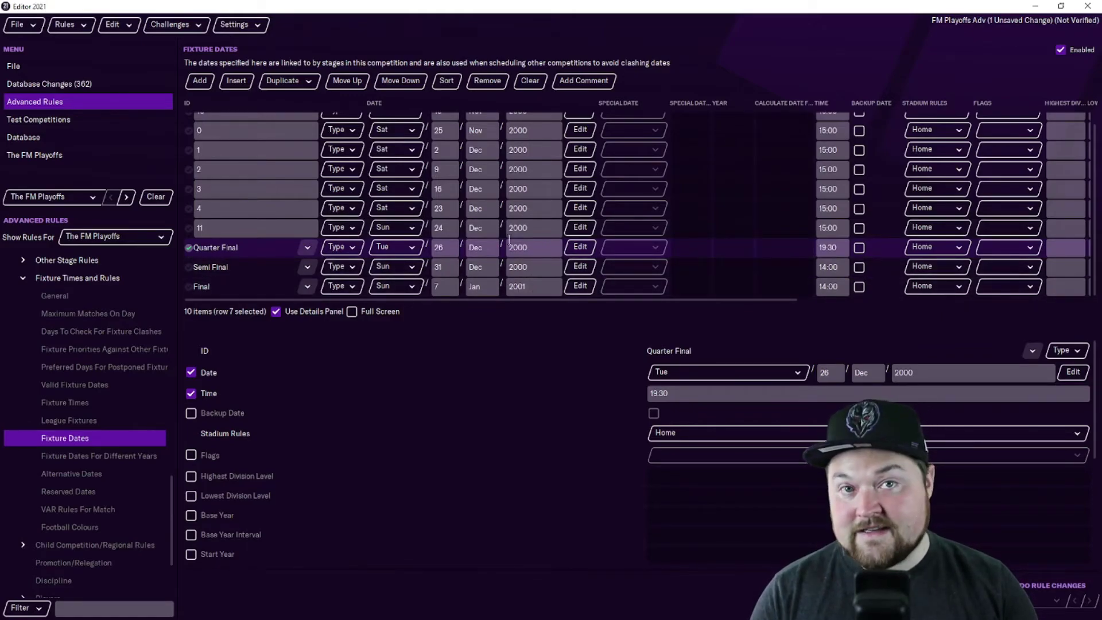
Show the advanced rules for Gibraltar and examine the nation settings, required teams, competitions and reserve rules
scroll(63, 476, "down", 10)
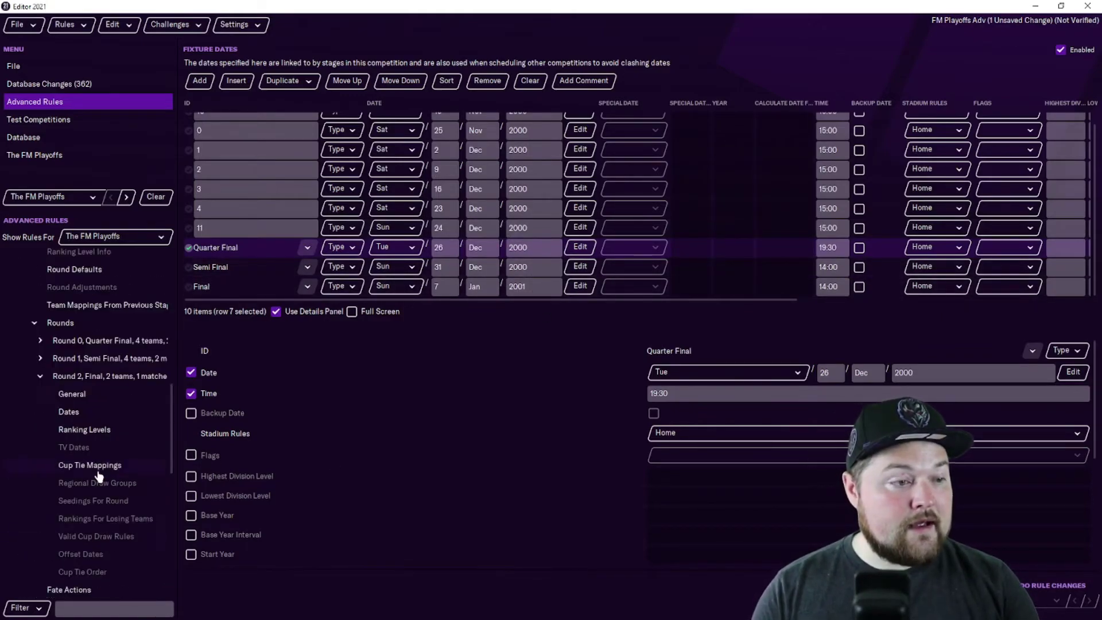
scroll(83, 326, "up", 4)
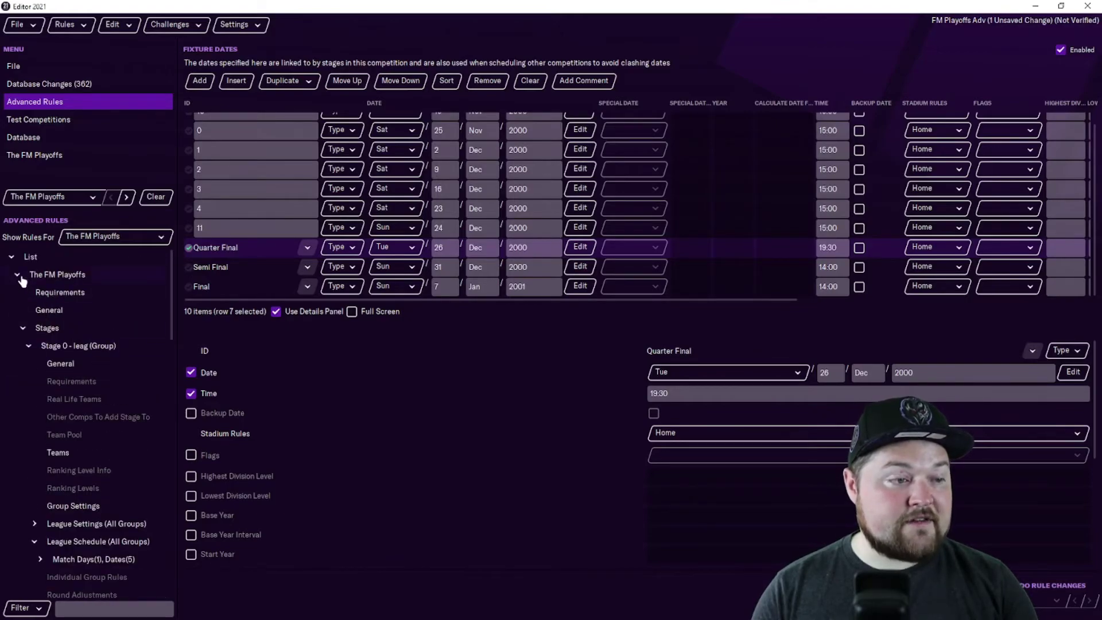
left_click(113, 241)
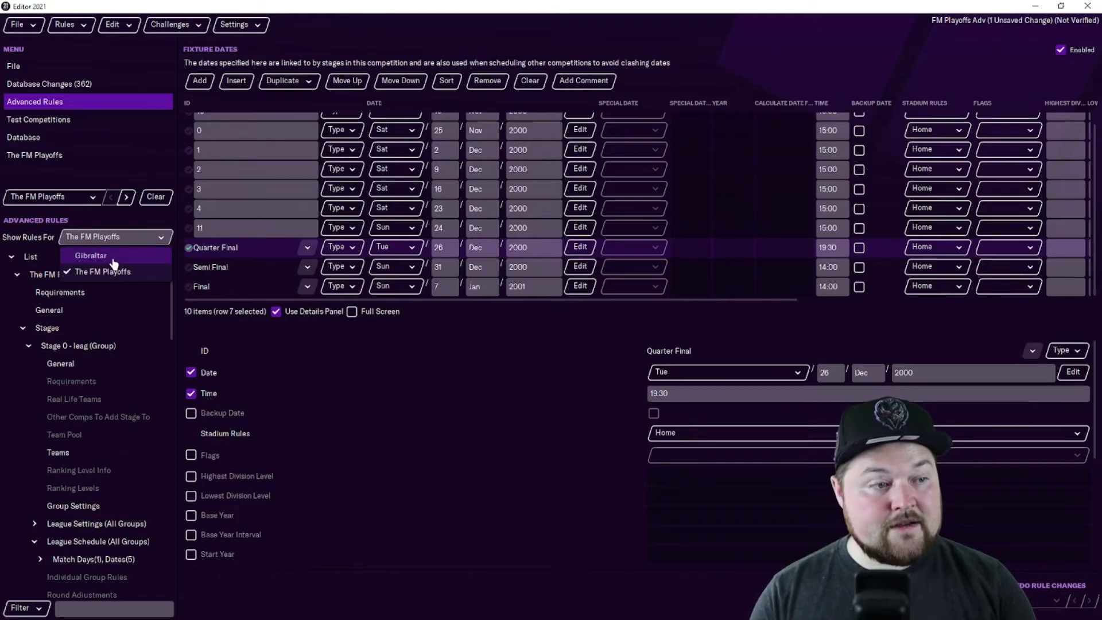
left_click(86, 253)
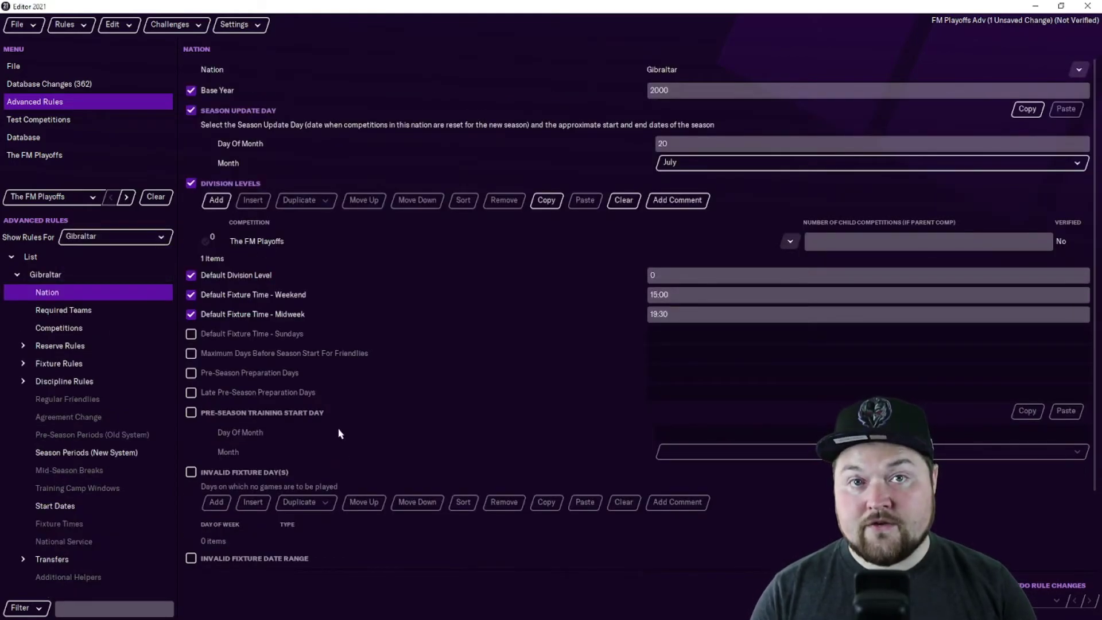
left_click(115, 313)
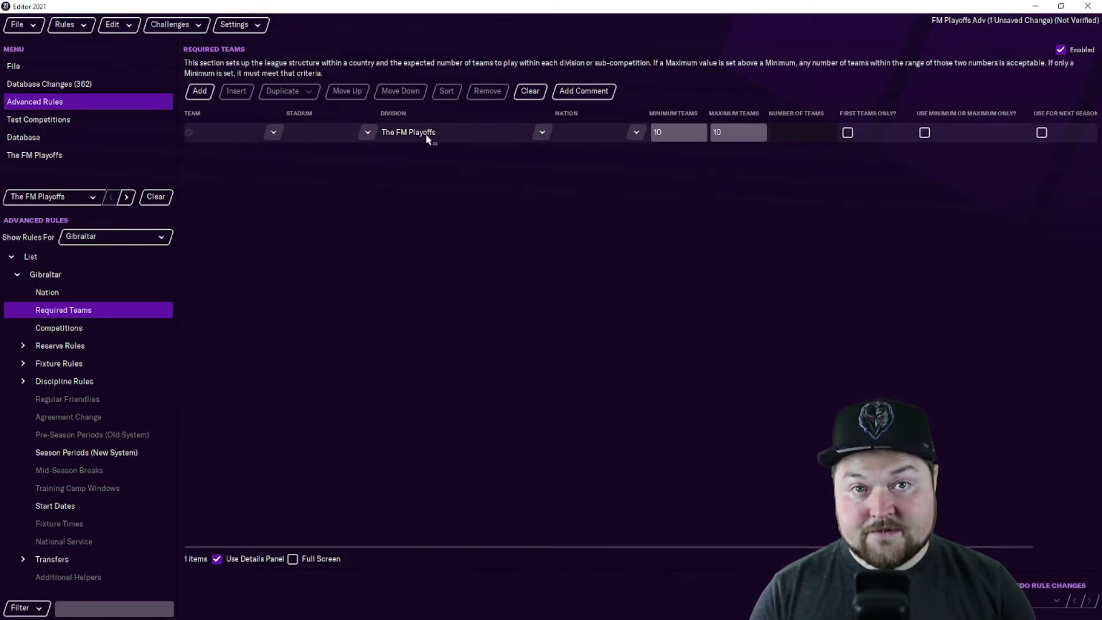
left_click(82, 329)
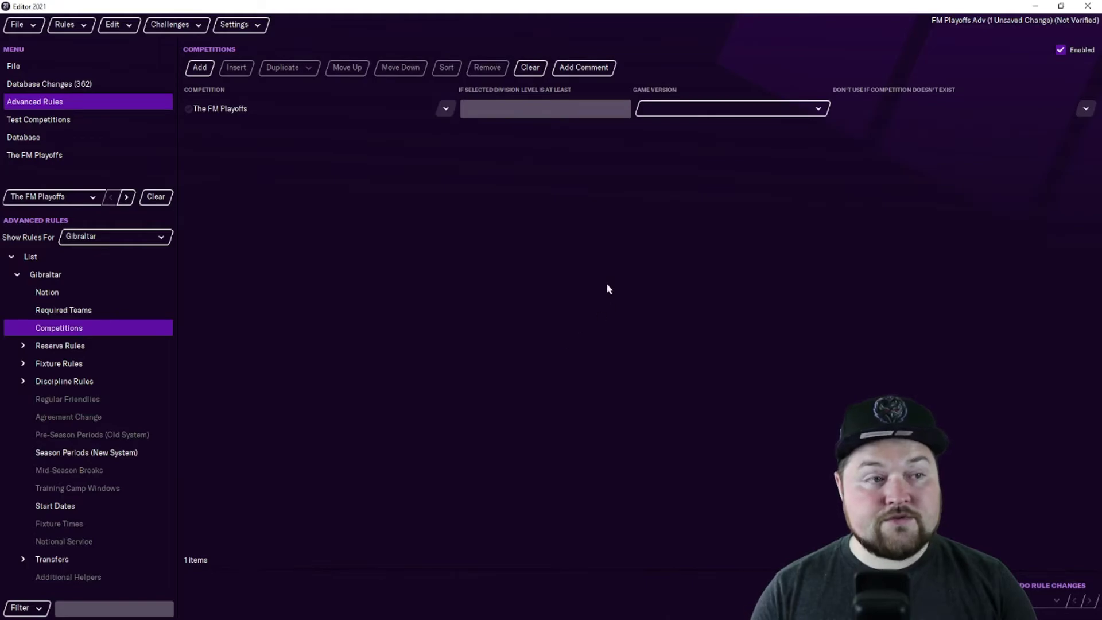
left_click(84, 347)
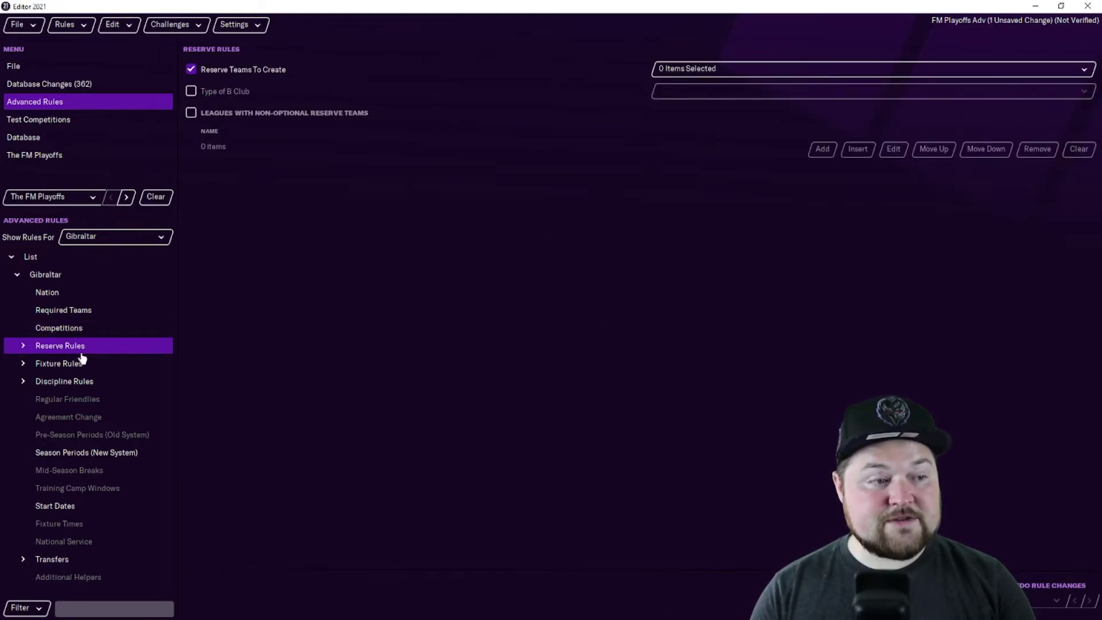
Examine Gibraltar's fixture rules, including Rules 0 and its squad selection rules
left_click(74, 365)
left_click(23, 364)
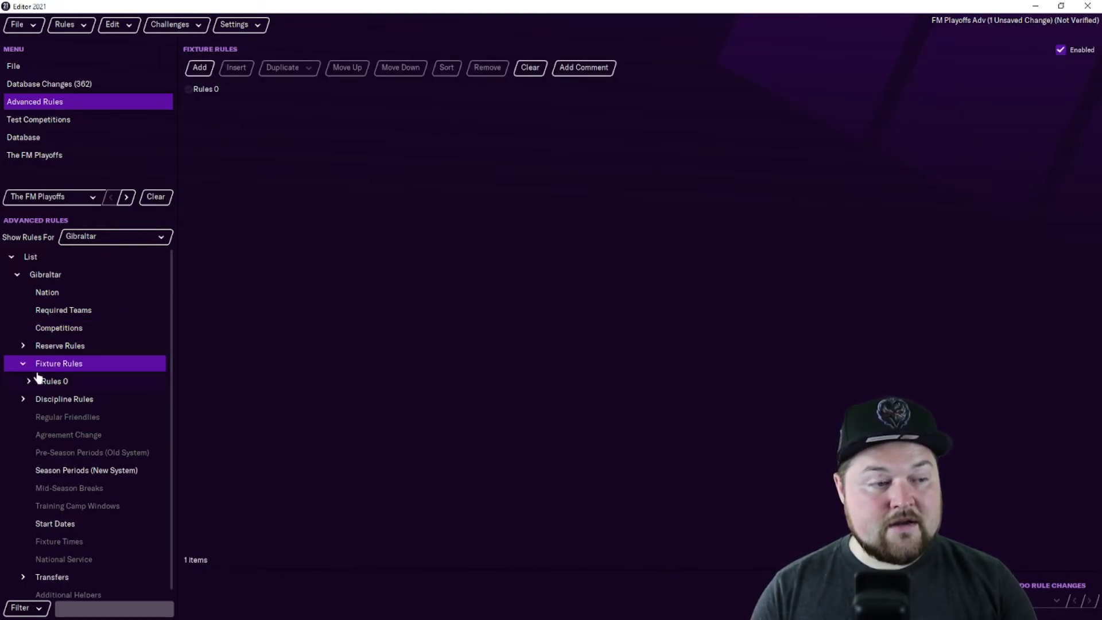
left_click(42, 383)
left_click(29, 381)
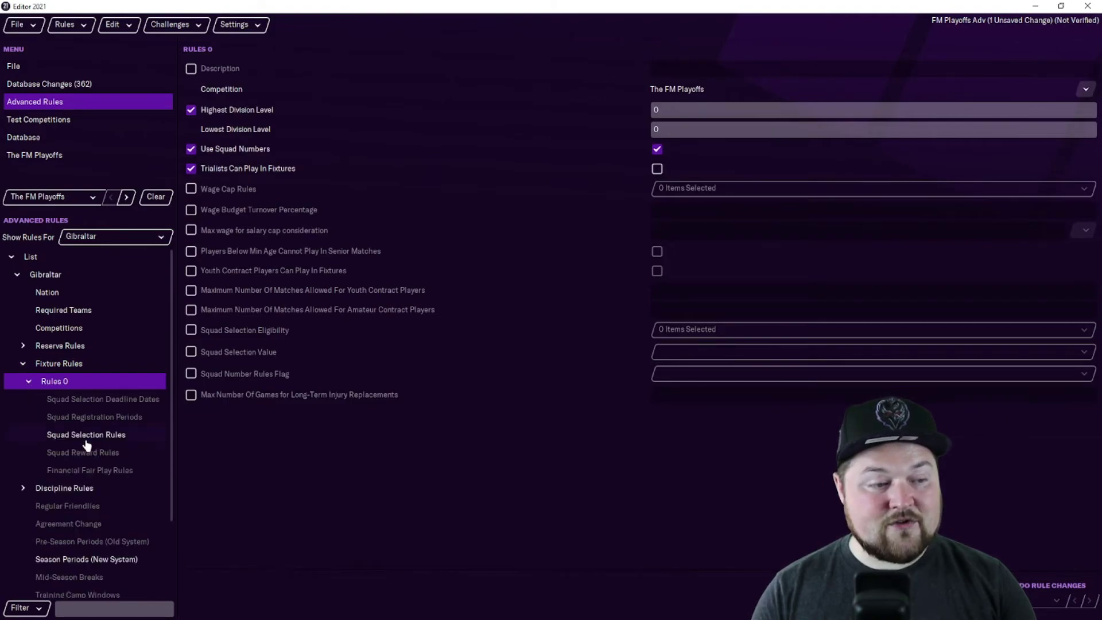
left_click(86, 438)
left_click(22, 363)
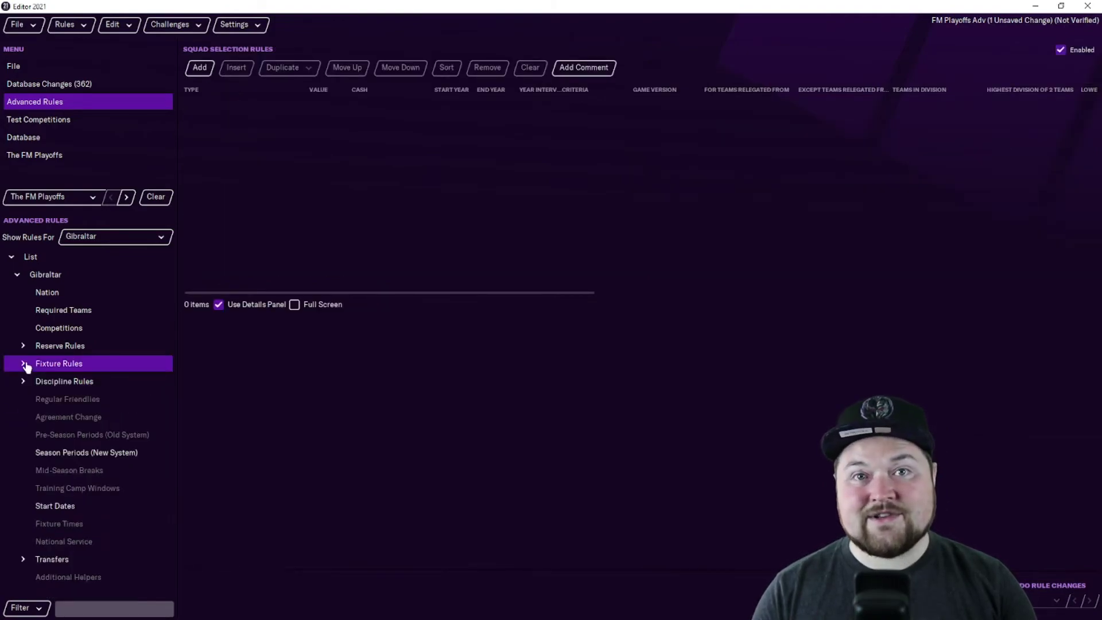
Examine Gibraltar's discipline rules and start dates, and recheck the nation settings and required teams
left_click(23, 381)
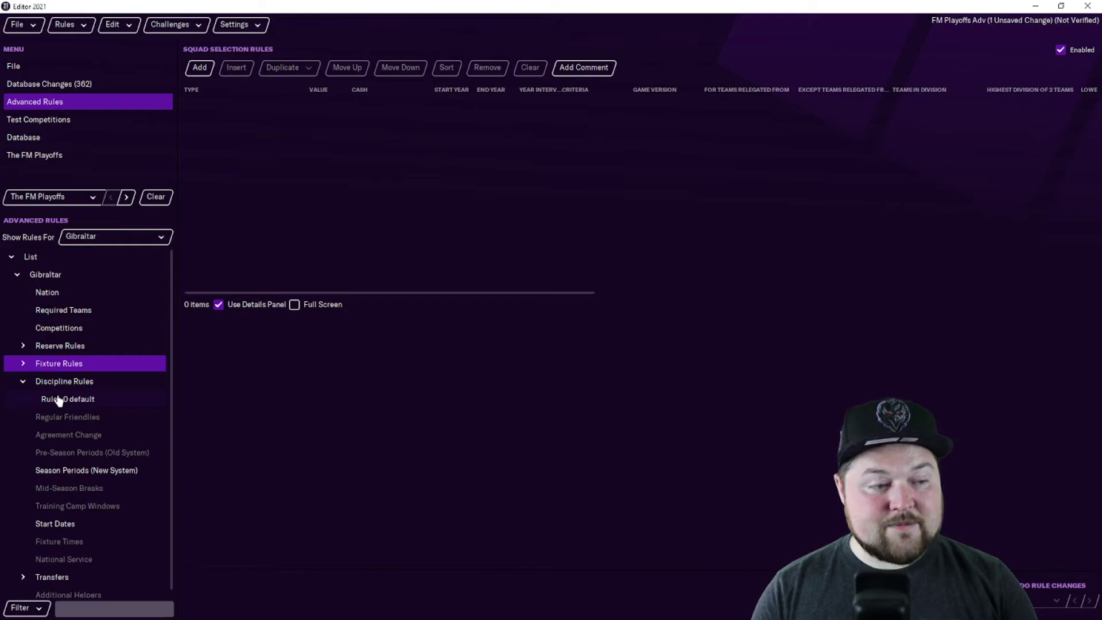
left_click(23, 381)
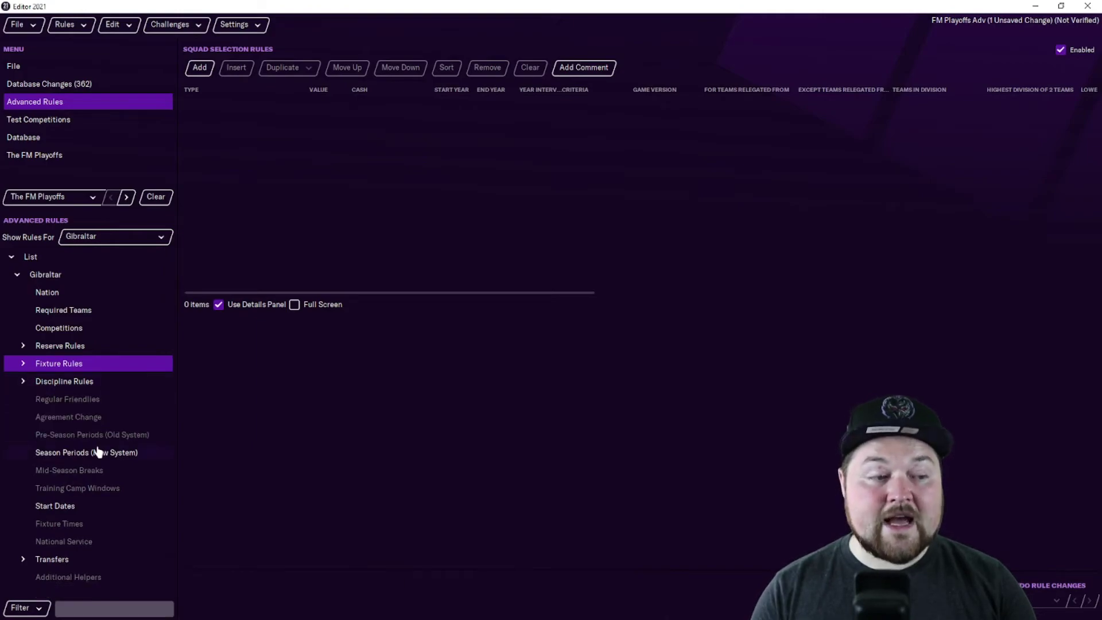
left_click(106, 507)
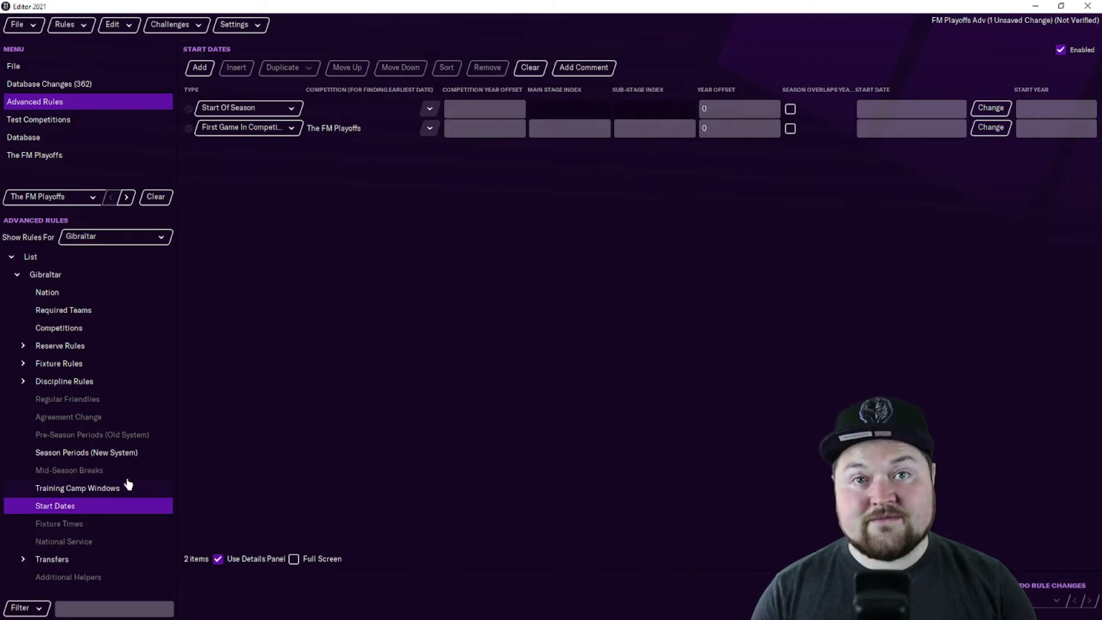
left_click(46, 293)
left_click(49, 313)
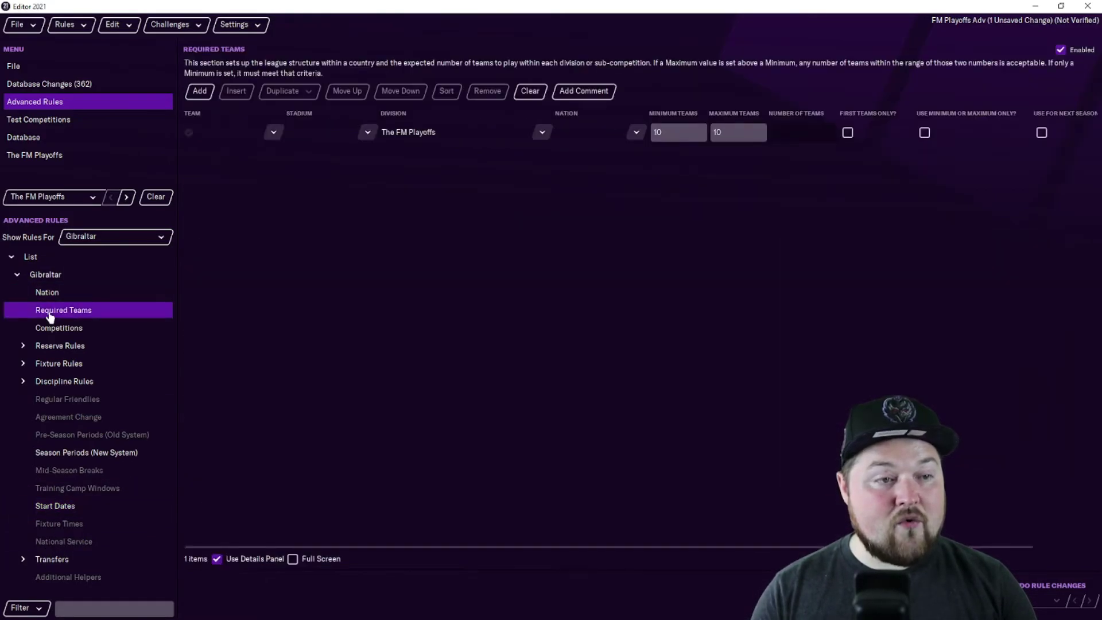
Switch the displayed advanced rules back to The FM Playoffs
left_click(72, 200)
left_click(69, 215)
left_click(138, 238)
left_click(124, 271)
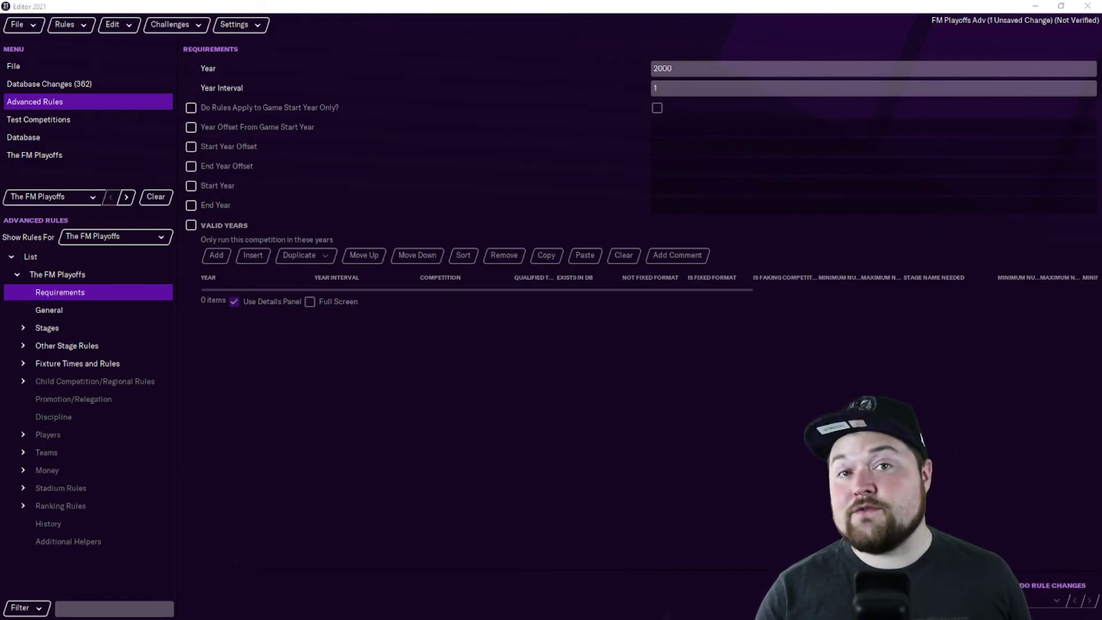
Check the editor data save options and run the rules test for The FM Playoffs
left_click(34, 27)
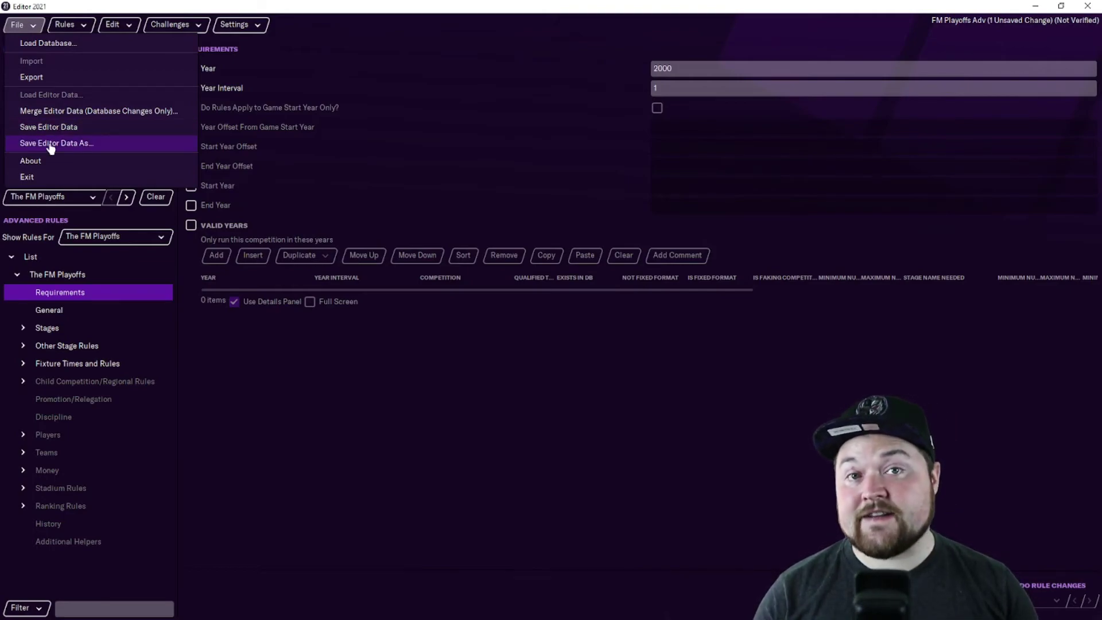
left_click(21, 26)
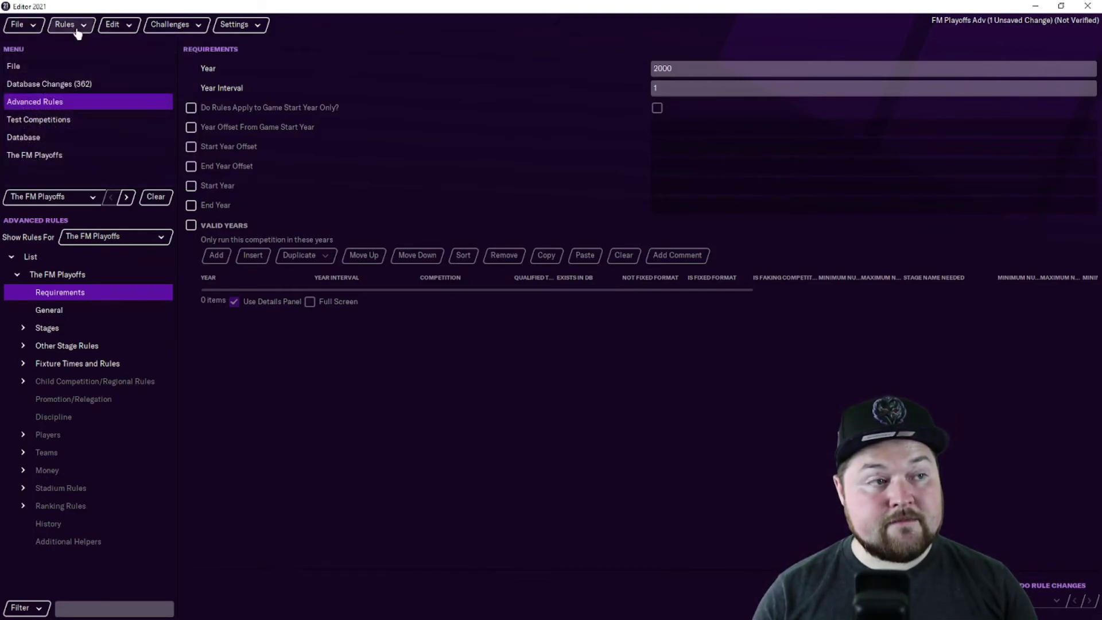
left_click(74, 26)
mouse_move(131, 132)
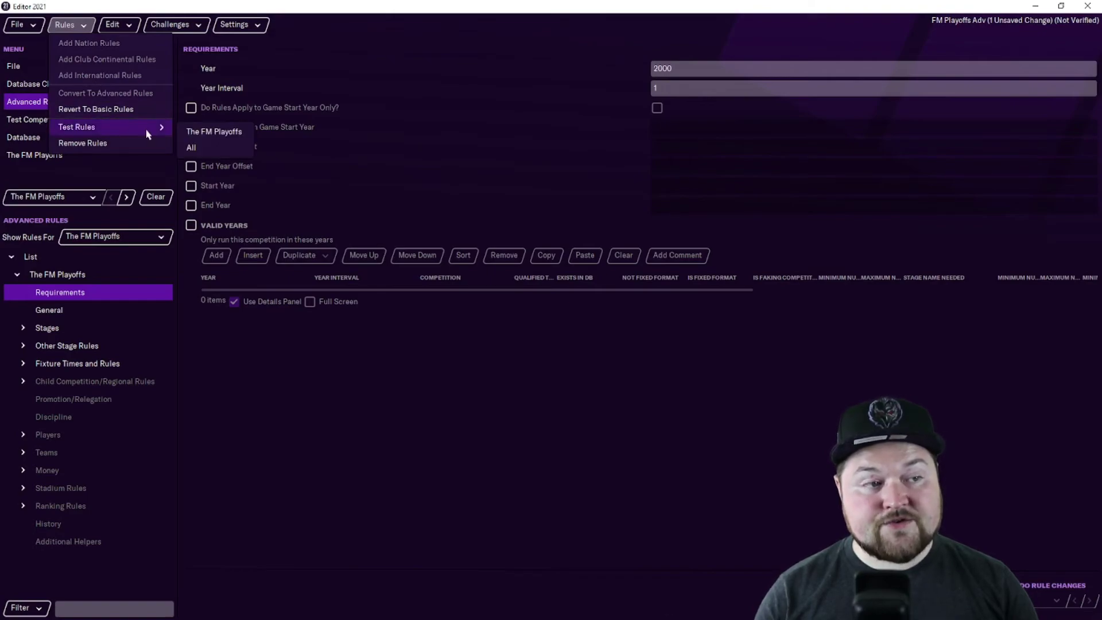
left_click(207, 133)
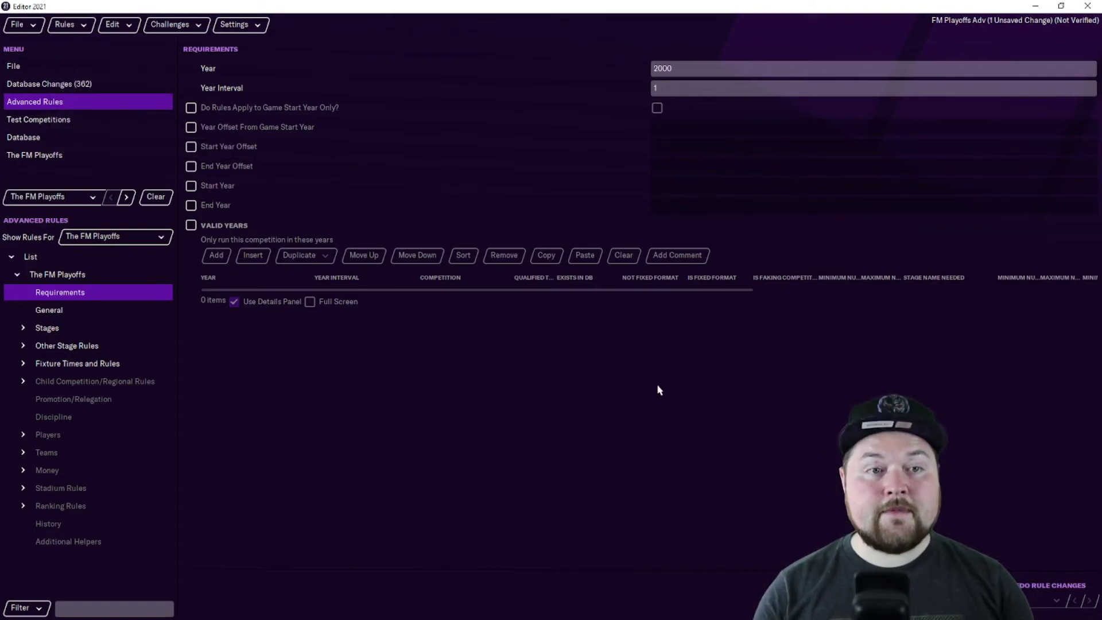